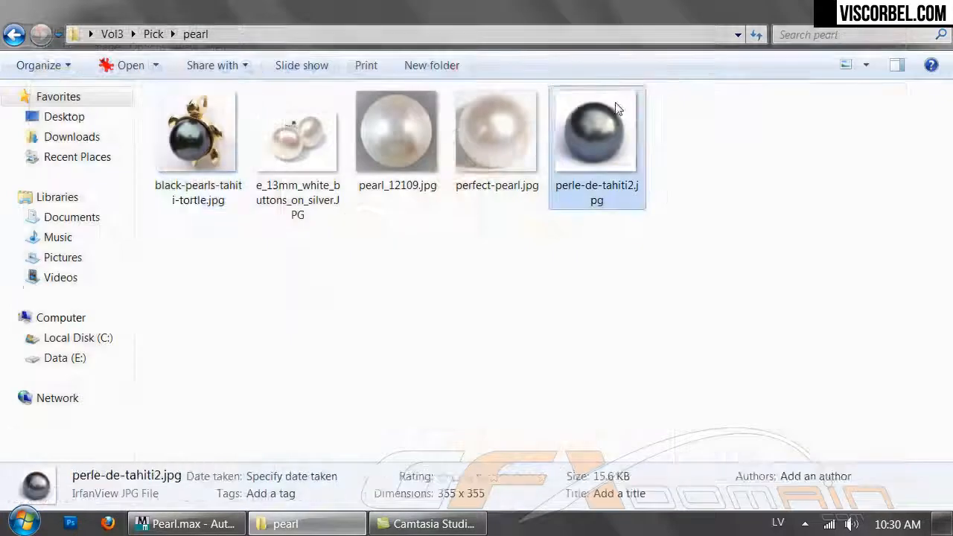
- View the pearl reference photos perle-de-tahiti2.jpg and e_13mm_white_buttons_on_silver.JPG, examining their surface shading and reflections
{"action": "double_click", "coordinate": [615, 102]}
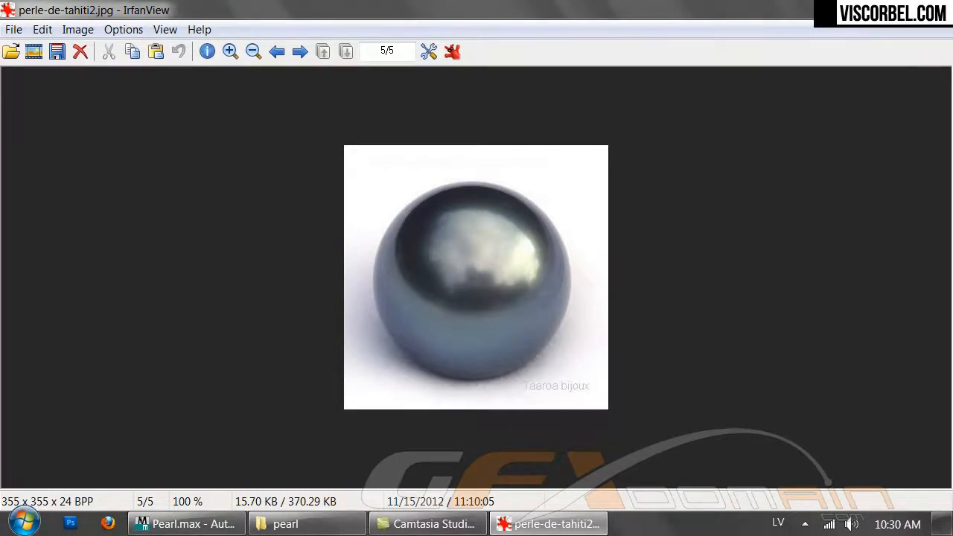
{"action": "key", "text": "Escape"}
{"action": "left_click_drag", "start_coordinate": [421, 367], "coordinate": [577, 430]}
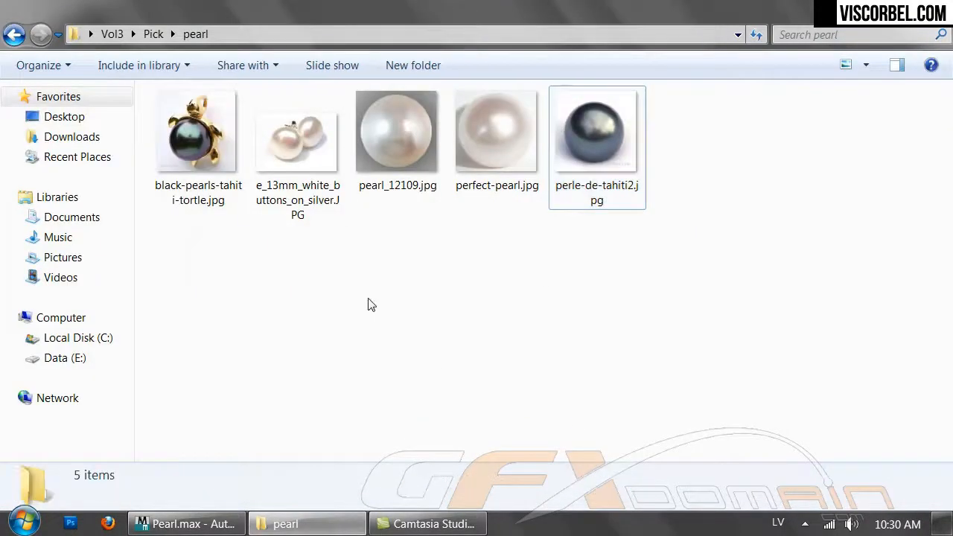
{"action": "double_click", "coordinate": [296, 155]}
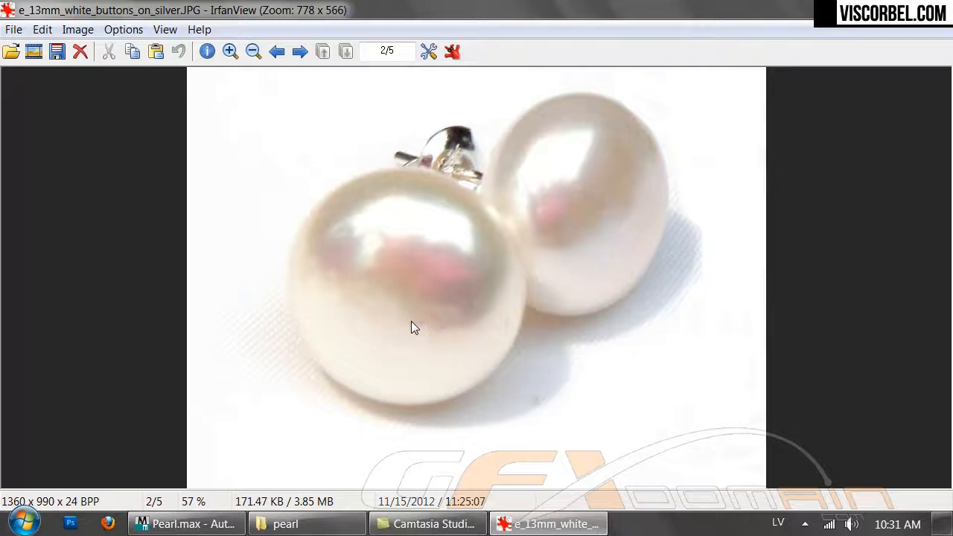
- Switch to 3ds Max and change the 08 - Default material's type from Standard to VRayMtl
{"action": "mouse_move", "coordinate": [186, 523]}
{"action": "left_click", "coordinate": [186, 523]}
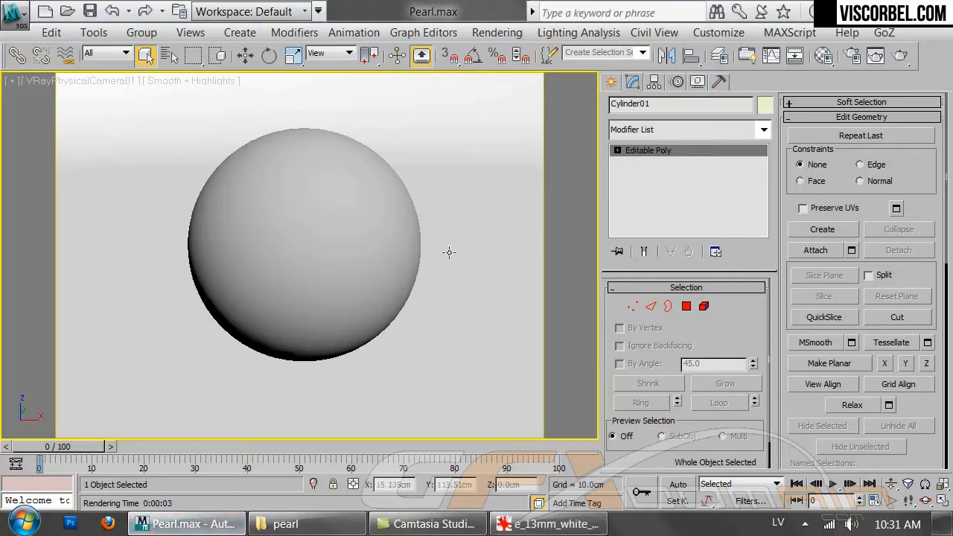
{"action": "key", "text": "m"}
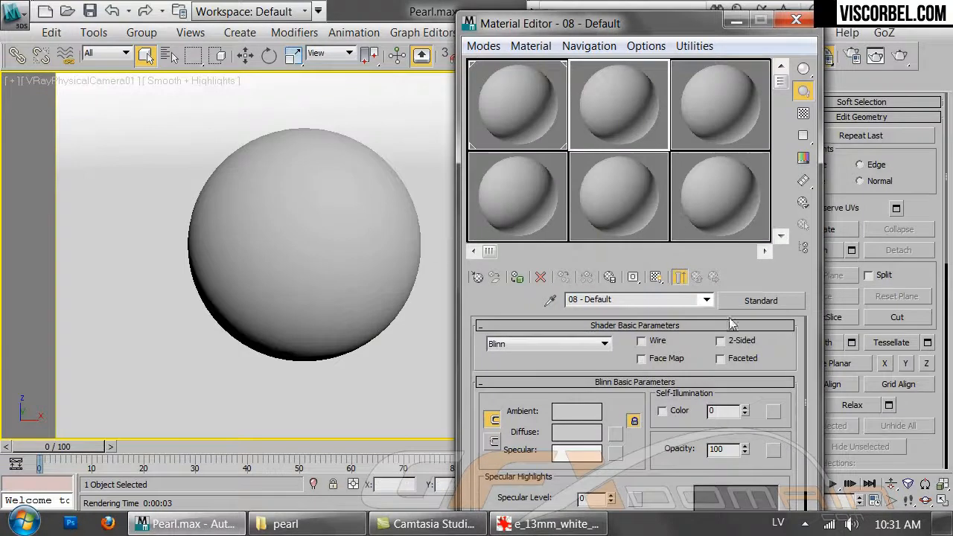
{"action": "left_click", "coordinate": [762, 305]}
{"action": "double_click", "coordinate": [393, 357]}
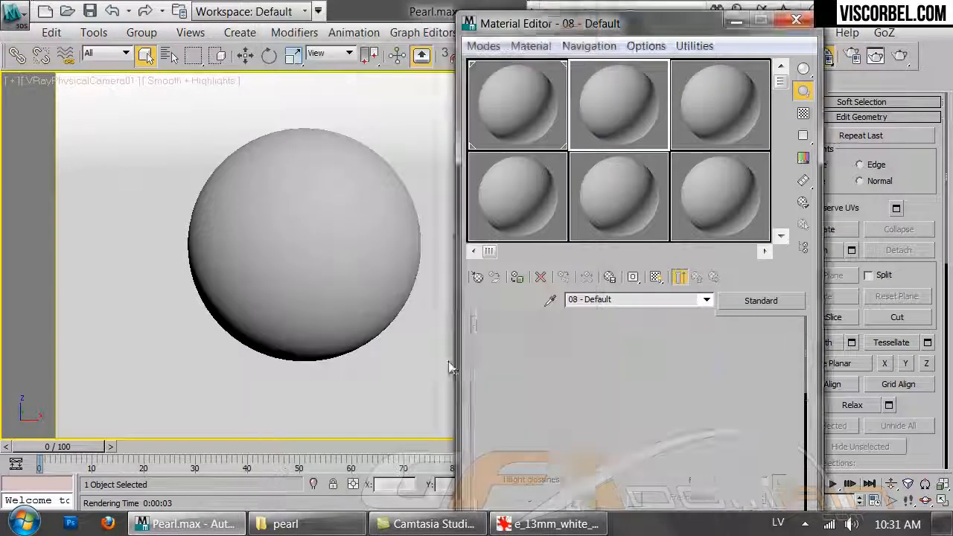
- Give the material a beige diffuse colour with hue 25 and saturation 50, and assign it to the sphere
{"action": "left_click", "coordinate": [592, 418]}
{"action": "left_click_drag", "start_coordinate": [560, 175], "coordinate": [555, 174]}
{"action": "left_click", "coordinate": [546, 159]}
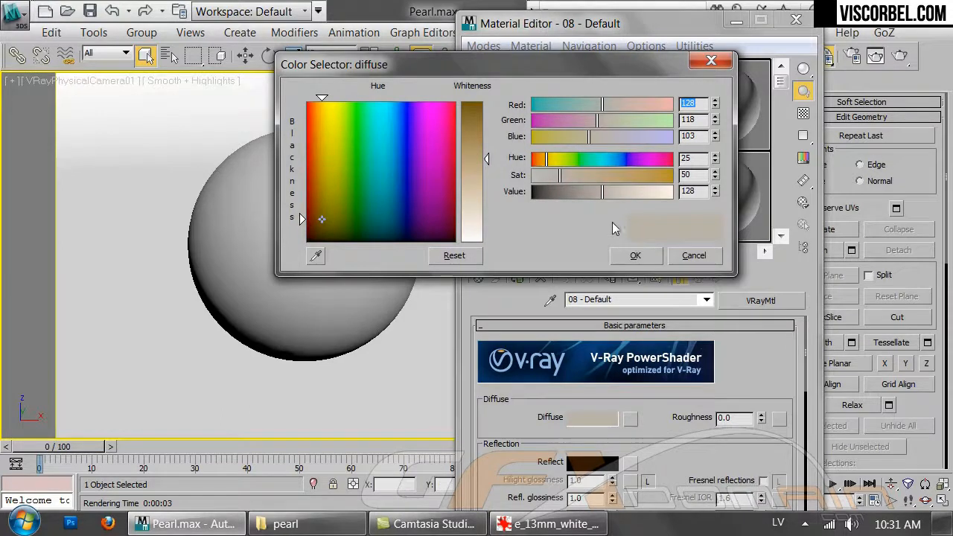
{"action": "left_click", "coordinate": [627, 253]}
{"action": "left_click_drag", "start_coordinate": [652, 97], "coordinate": [383, 234]}
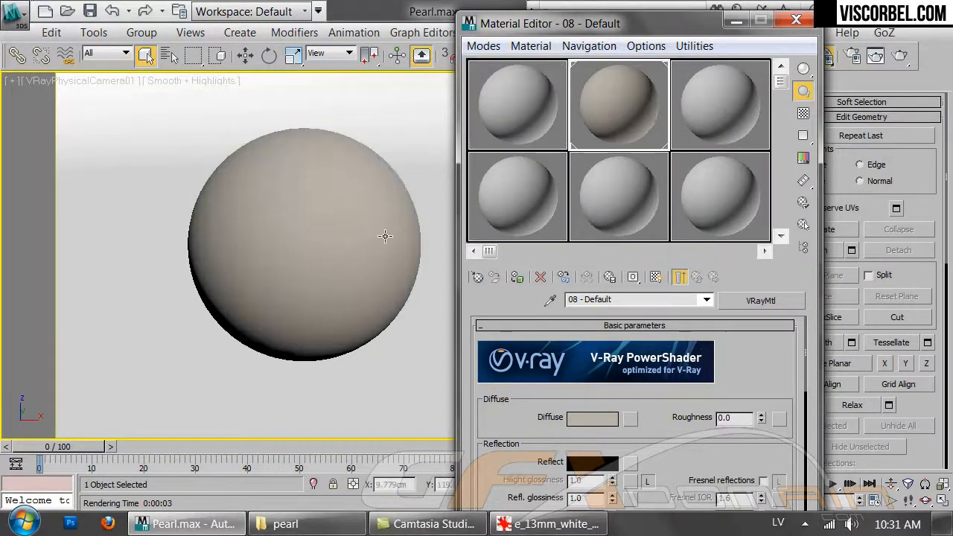
- Test-render the sphere and compare its colour with the white pearl earrings reference photo
{"action": "left_click", "coordinate": [901, 60]}
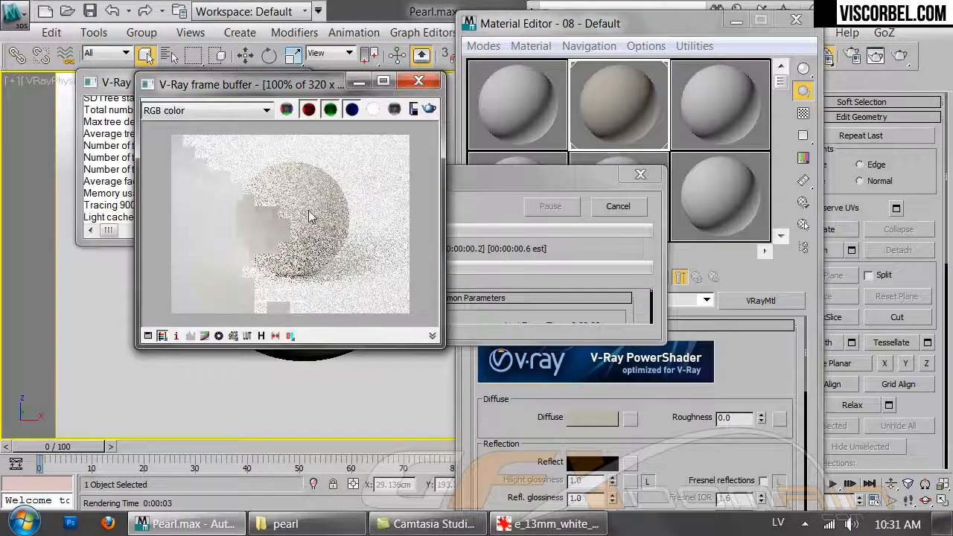
{"action": "key", "text": "F10"}
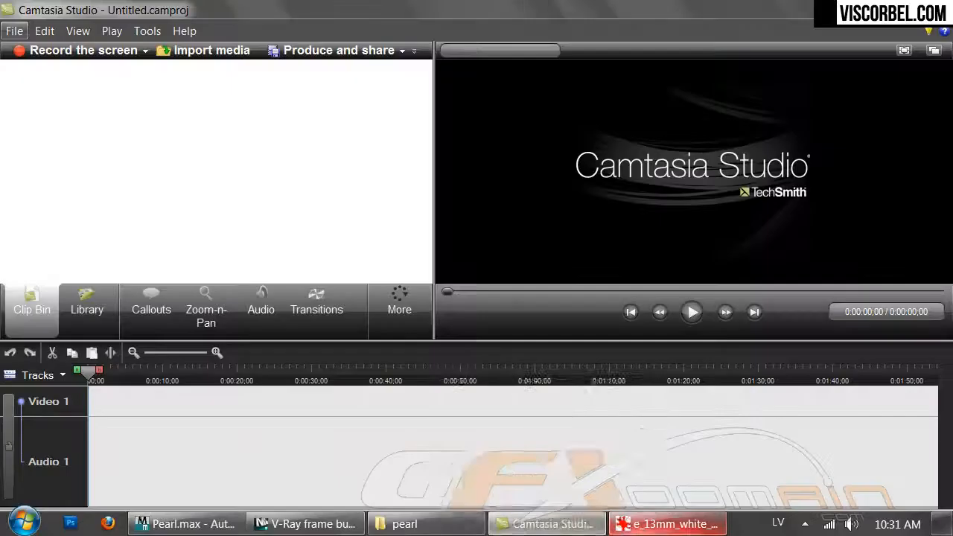
{"action": "left_click", "coordinate": [667, 525]}
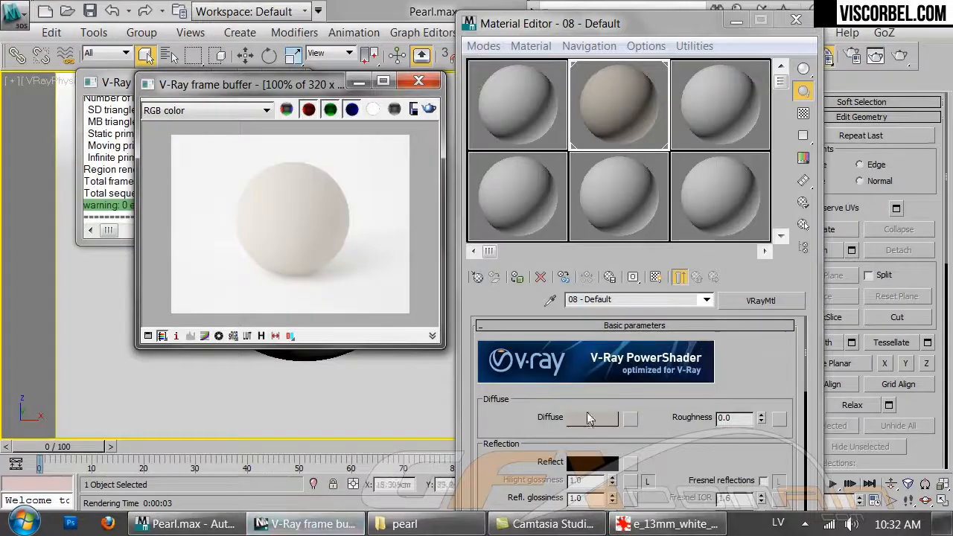
- Set the diffuse colour's saturation to 32, re-render the sphere, and close the V-Ray frame buffer and messages windows
{"action": "left_click", "coordinate": [593, 417]}
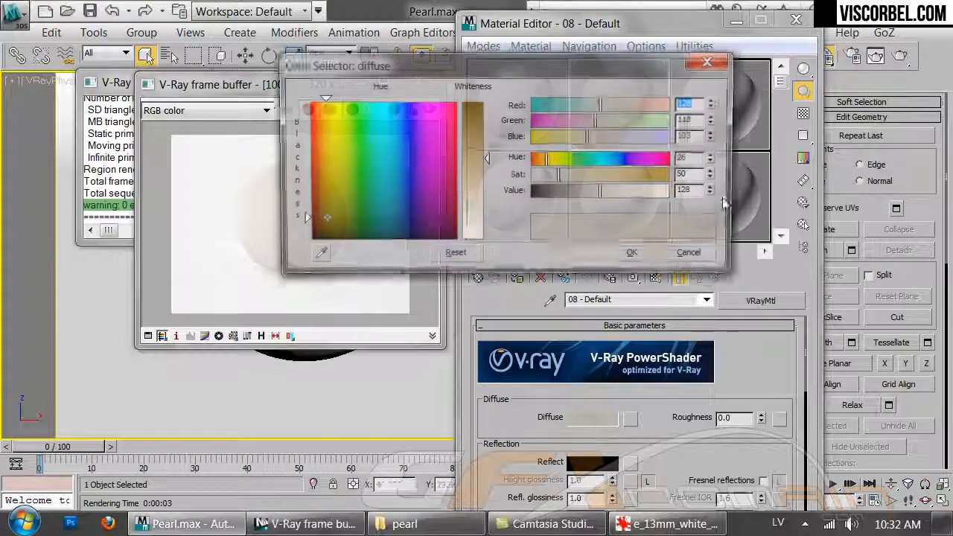
{"action": "left_click", "coordinate": [550, 174]}
{"action": "left_click", "coordinate": [644, 255]}
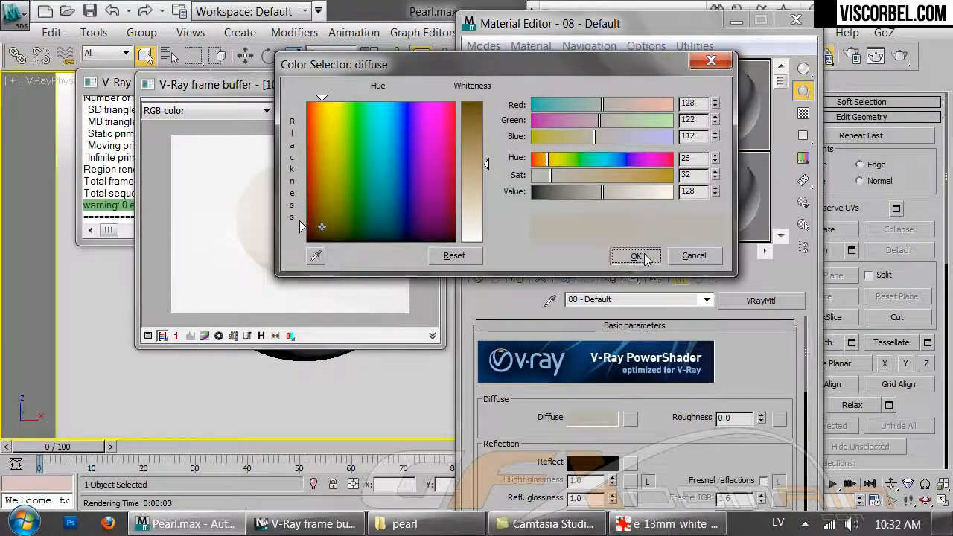
{"action": "left_click", "coordinate": [429, 109]}
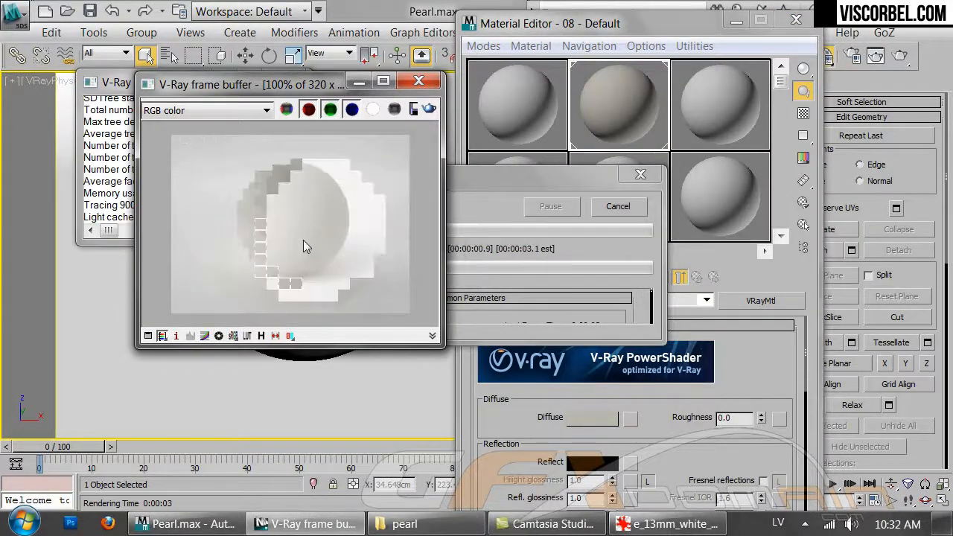
{"action": "left_click", "coordinate": [432, 90]}
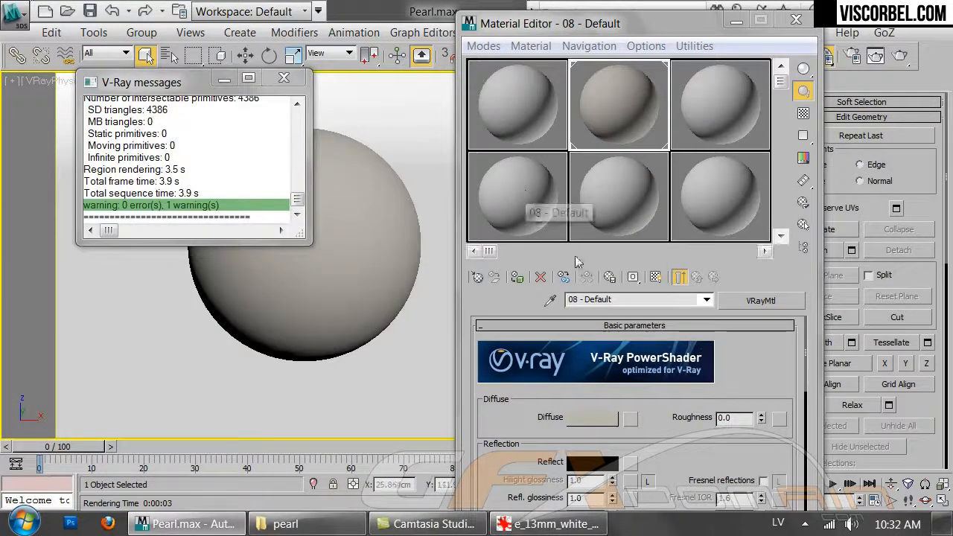
{"action": "left_click", "coordinate": [282, 80]}
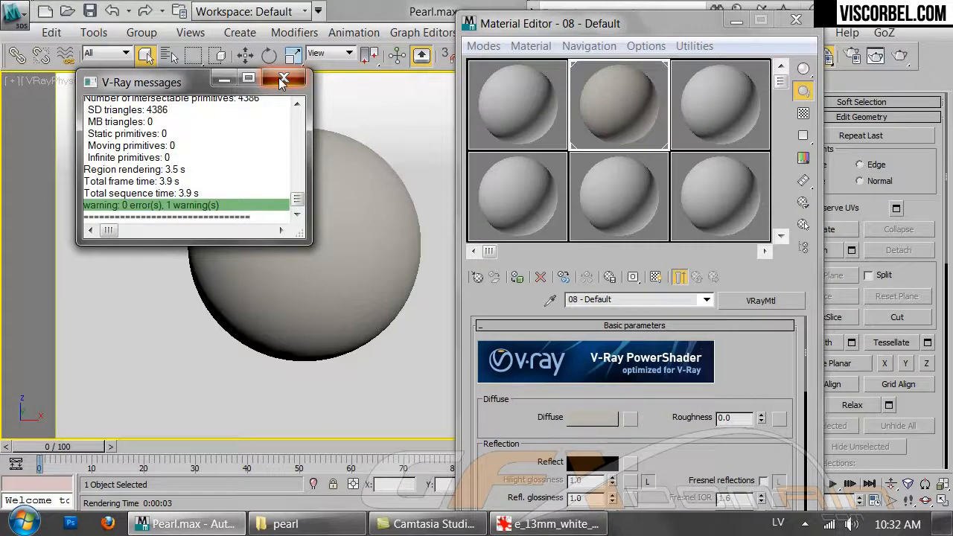
- Set the material's reflection colour to pure red (255, 0, 0) and inspect its enlarged sample preview
{"action": "scroll", "coordinate": [655, 417], "scroll_direction": "down", "scroll_amount": 2}
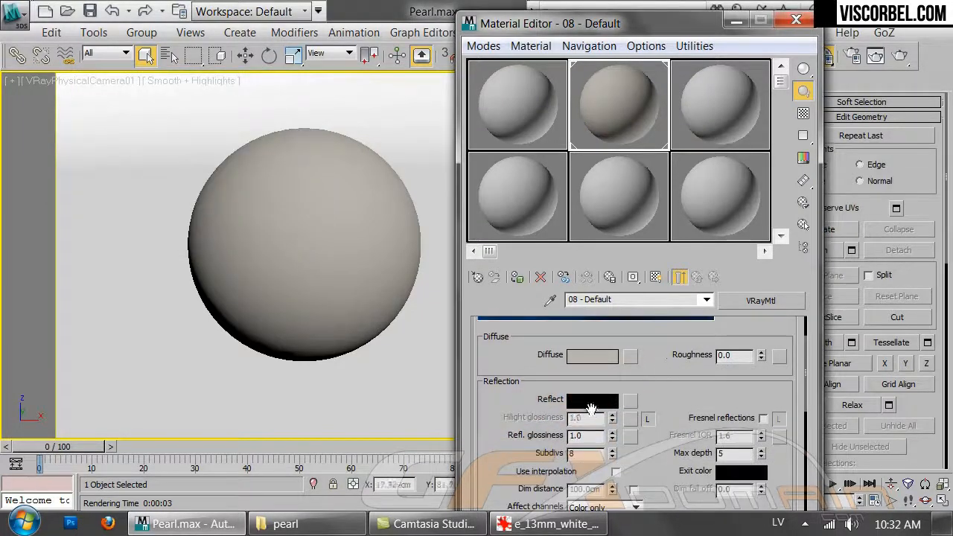
{"action": "left_click", "coordinate": [588, 402]}
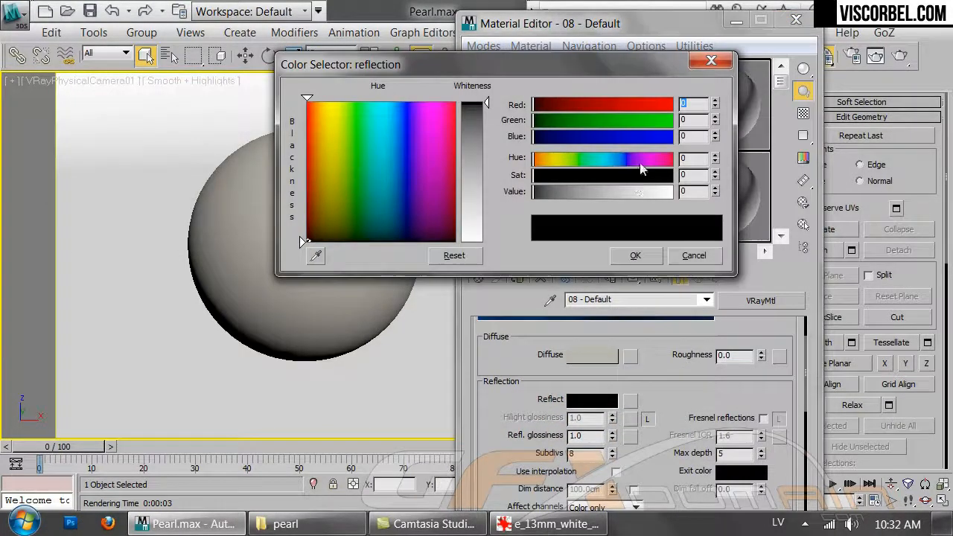
{"action": "left_click_drag", "start_coordinate": [663, 158], "coordinate": [689, 159]}
{"action": "left_click_drag", "start_coordinate": [634, 178], "coordinate": [691, 177]}
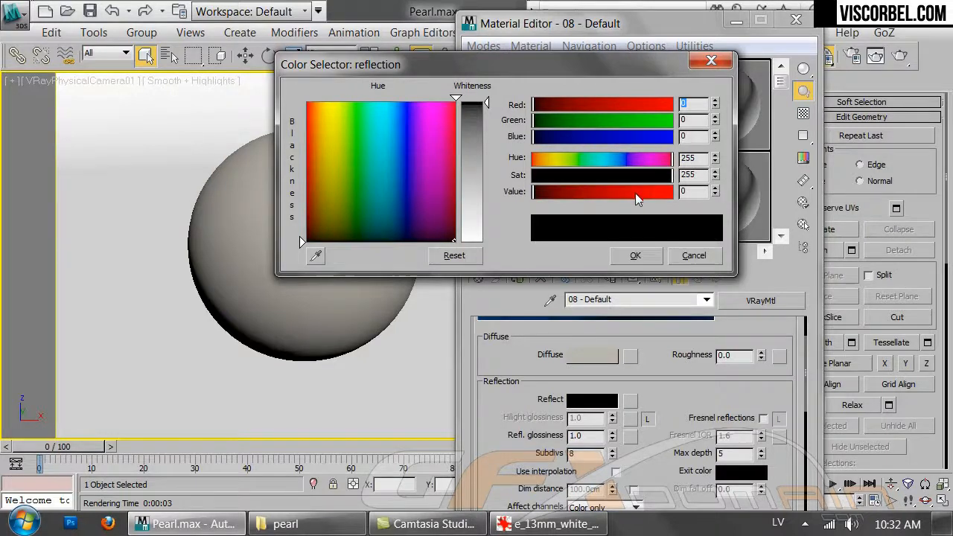
{"action": "left_click_drag", "start_coordinate": [633, 192], "coordinate": [687, 194]}
{"action": "left_click", "coordinate": [635, 255]}
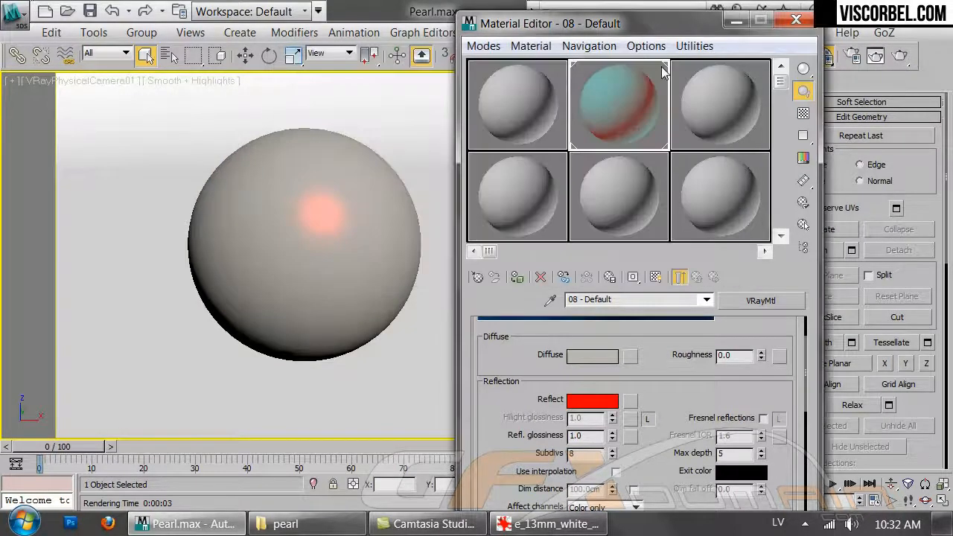
{"action": "double_click", "coordinate": [625, 102]}
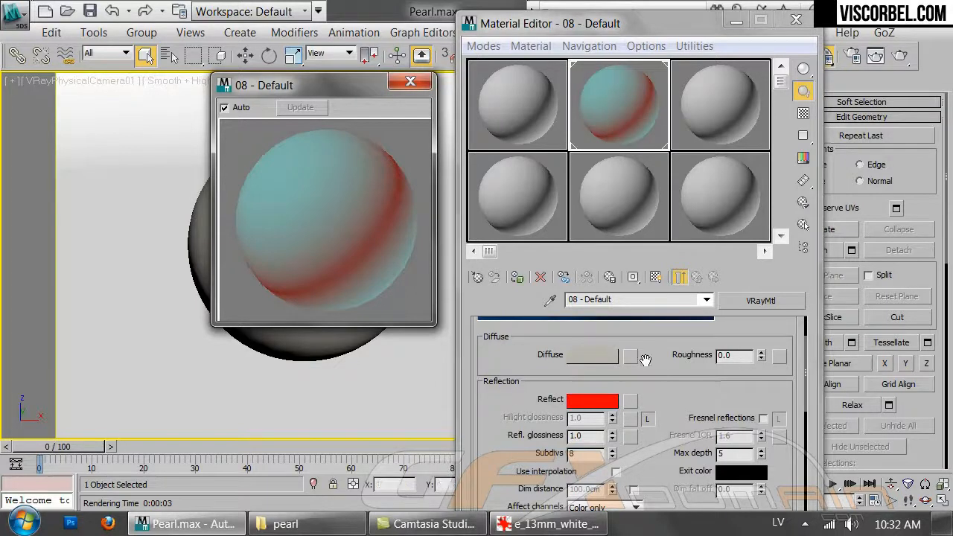
{"action": "left_click", "coordinate": [410, 81]}
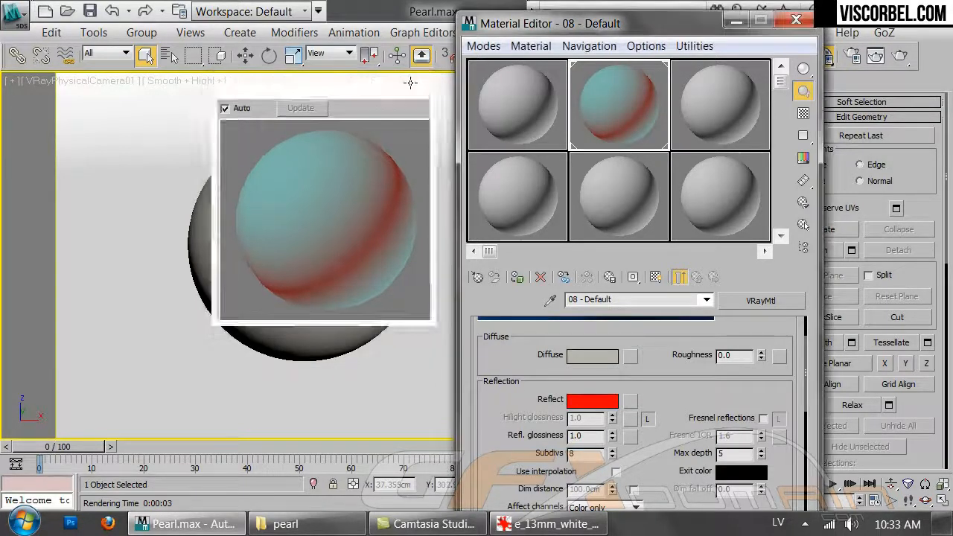
- Set the material's energy preservation mode to Monochrome in its options
{"action": "scroll", "coordinate": [654, 450], "scroll_direction": "down", "scroll_amount": 10}
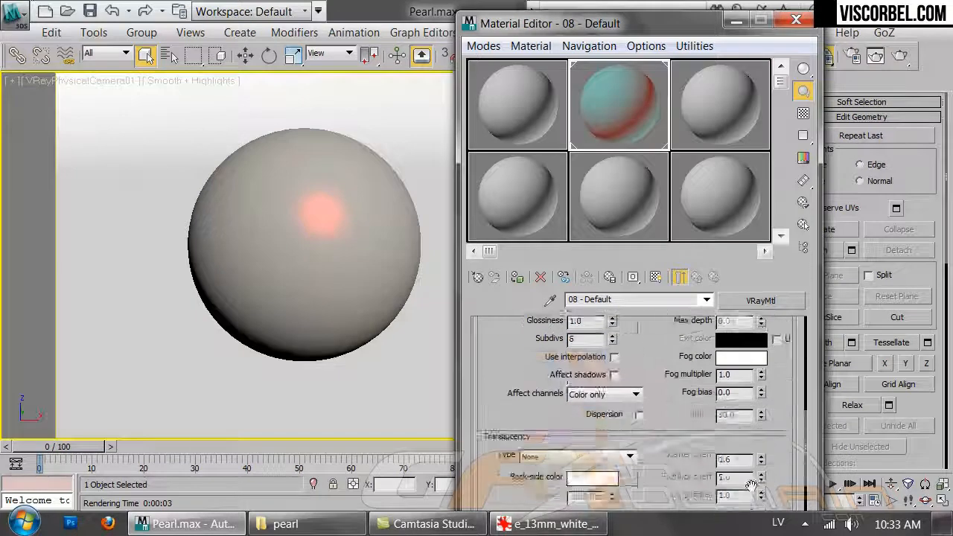
{"action": "left_click", "coordinate": [645, 497]}
{"action": "left_click_drag", "start_coordinate": [779, 442], "coordinate": [784, 376]}
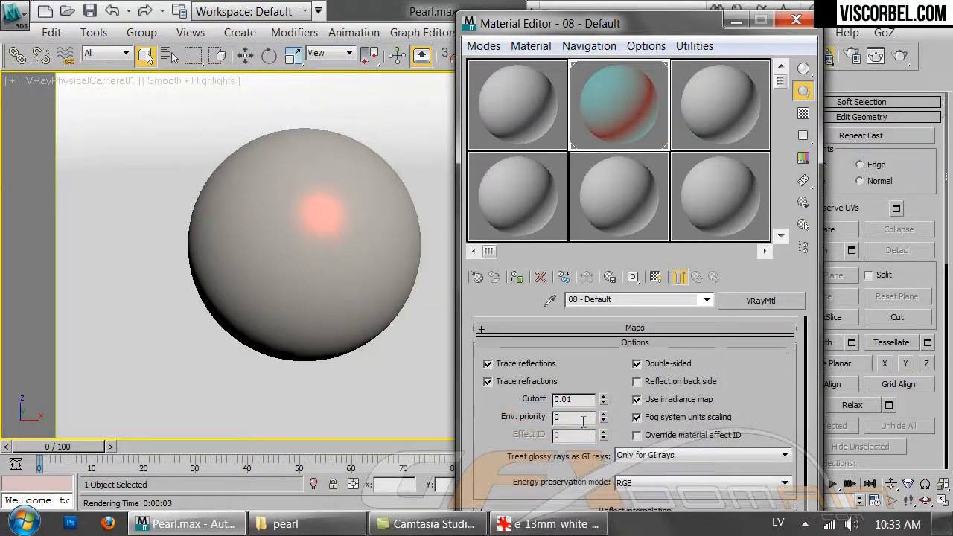
{"action": "left_click", "coordinate": [648, 483]}
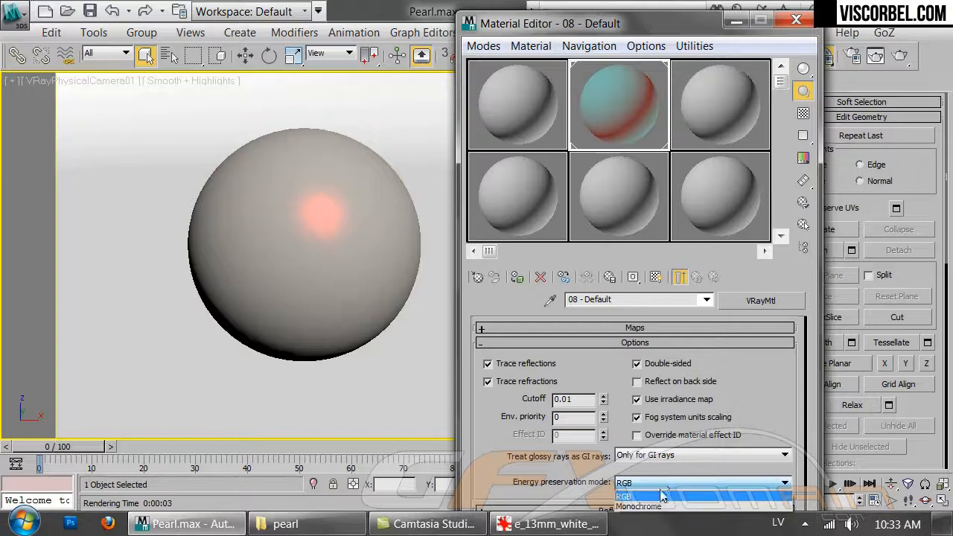
{"action": "left_click", "coordinate": [657, 508]}
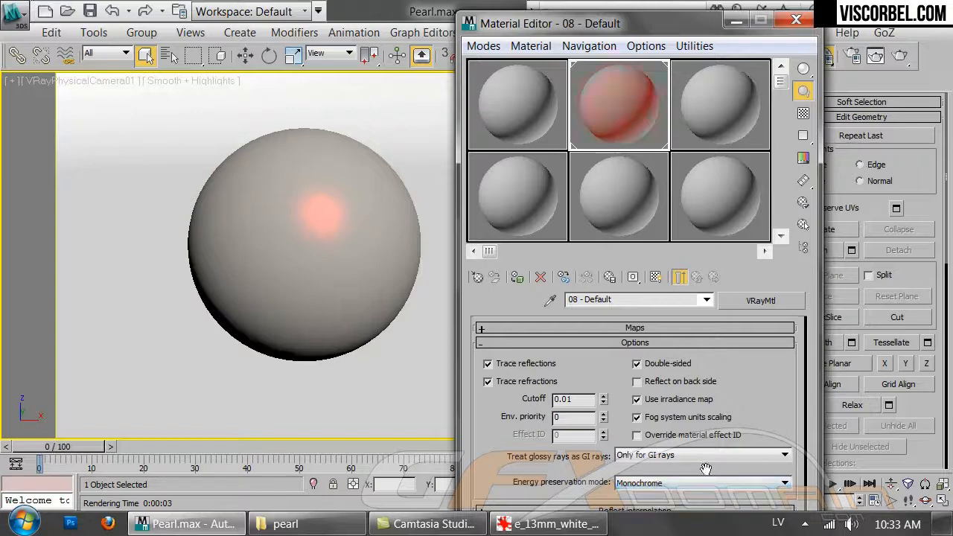
- Inspect the material's enlarged preview, turn on the checkered sample background, and close the preview
{"action": "double_click", "coordinate": [607, 106]}
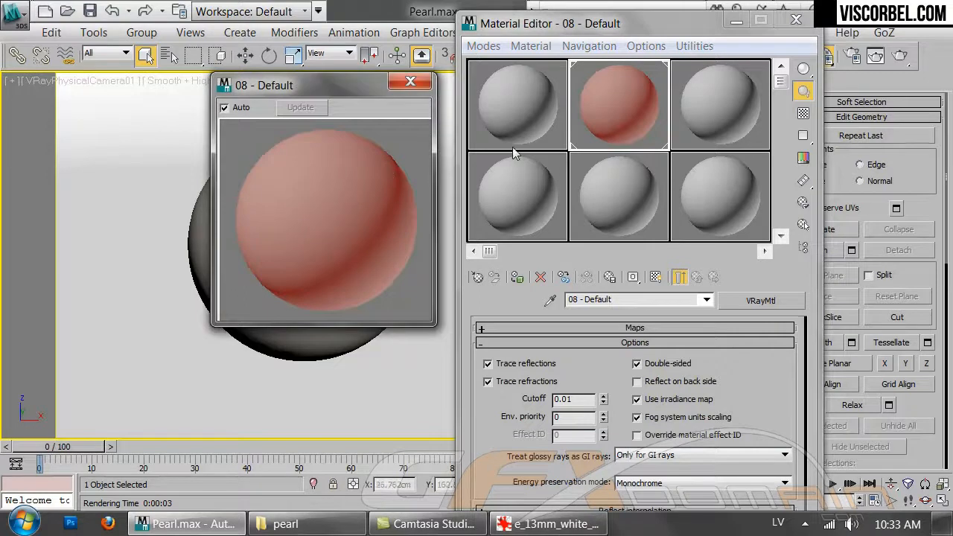
{"action": "left_click", "coordinate": [804, 113]}
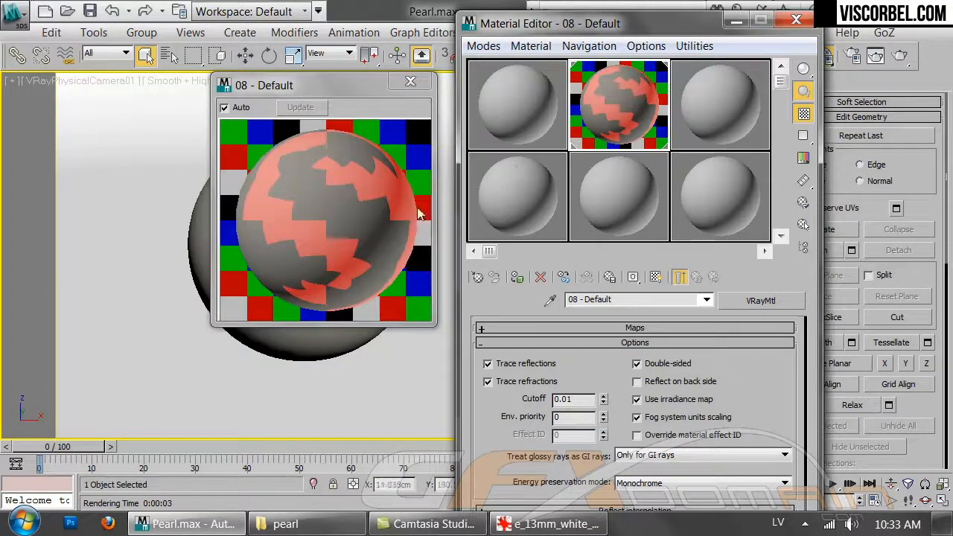
{"action": "left_click", "coordinate": [410, 81]}
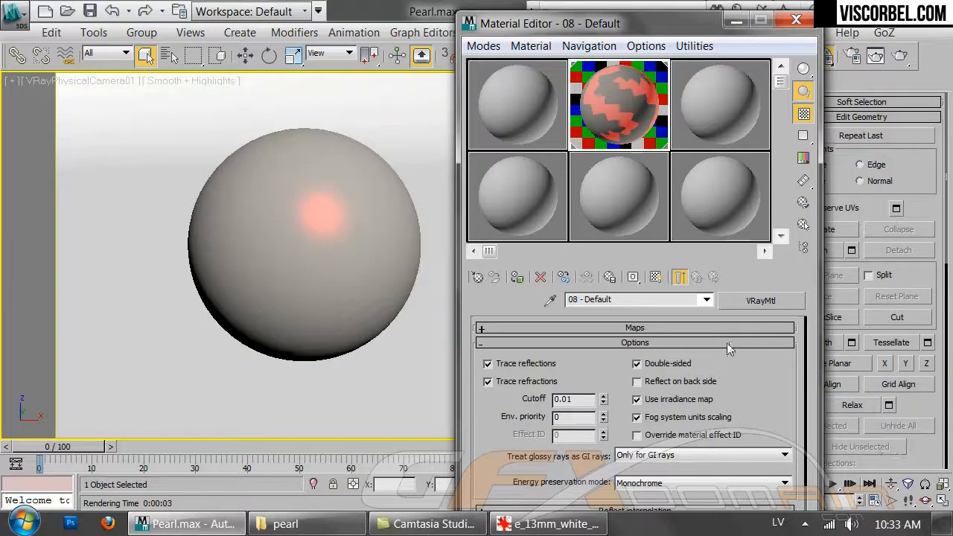
- Collapse the material's Options section and reset the reflection colour to black with a red value of 0
{"action": "left_click", "coordinate": [706, 341]}
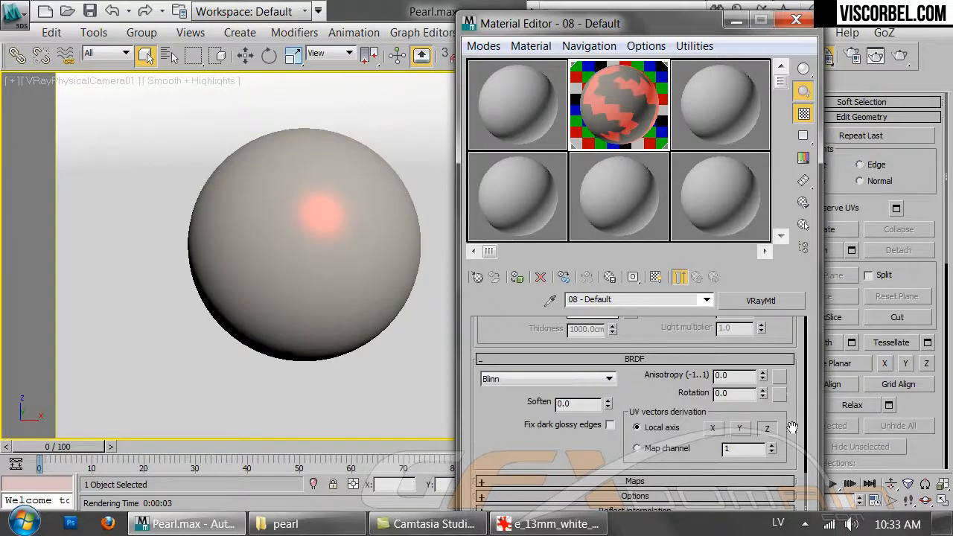
{"action": "left_click_drag", "start_coordinate": [793, 394], "coordinate": [788, 491]}
{"action": "left_click_drag", "start_coordinate": [783, 340], "coordinate": [779, 491]}
{"action": "scroll", "coordinate": [612, 402], "scroll_direction": "up", "scroll_amount": 5}
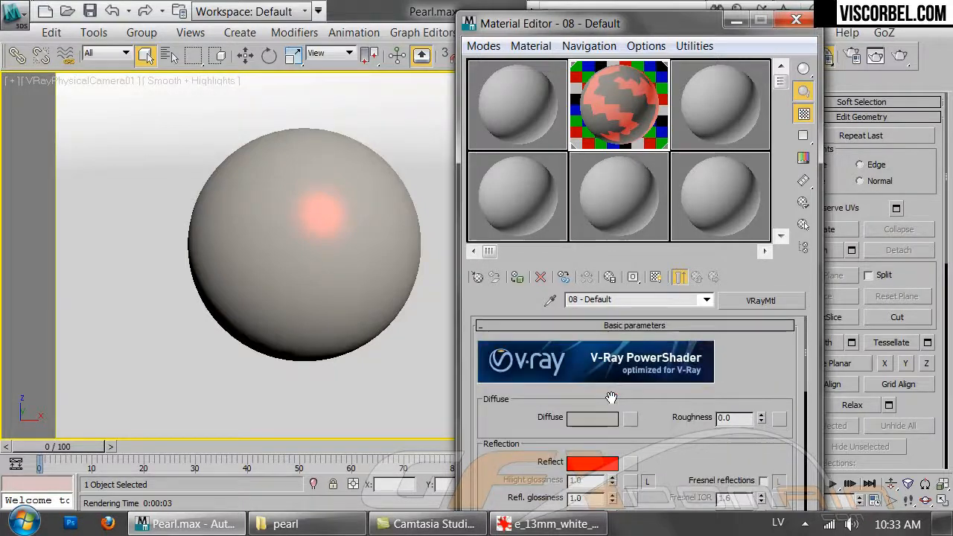
{"action": "left_click", "coordinate": [615, 419]}
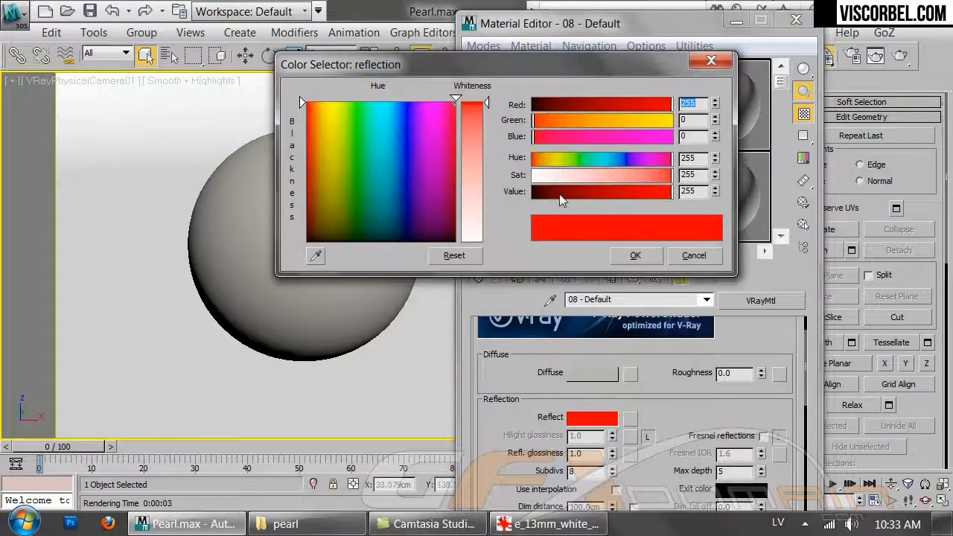
{"action": "type", "text": "0"}
{"action": "key", "text": "Return"}
{"action": "left_click", "coordinate": [635, 255]}
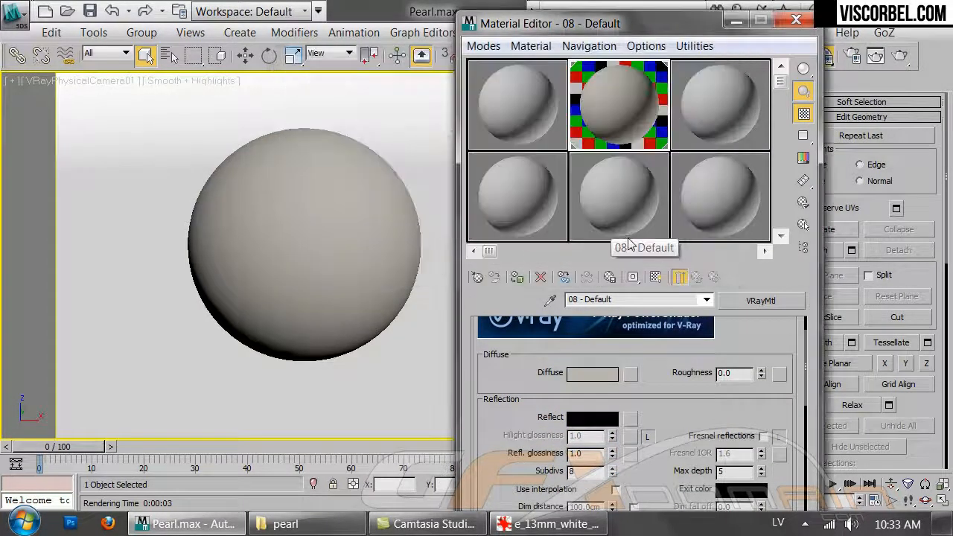
- Assign a Noise map to the material's reflection colour slot
{"action": "left_click_drag", "start_coordinate": [687, 419], "coordinate": [708, 390]}
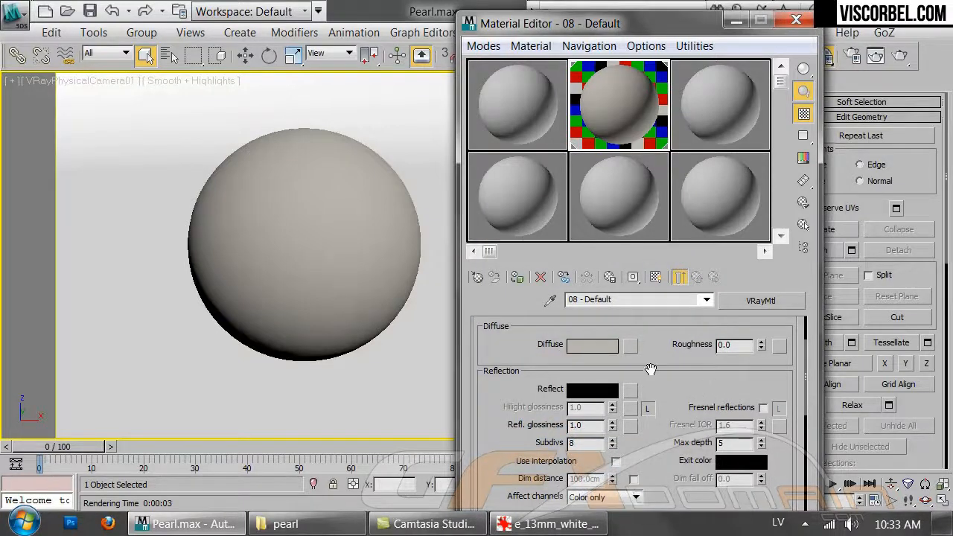
{"action": "left_click", "coordinate": [631, 390]}
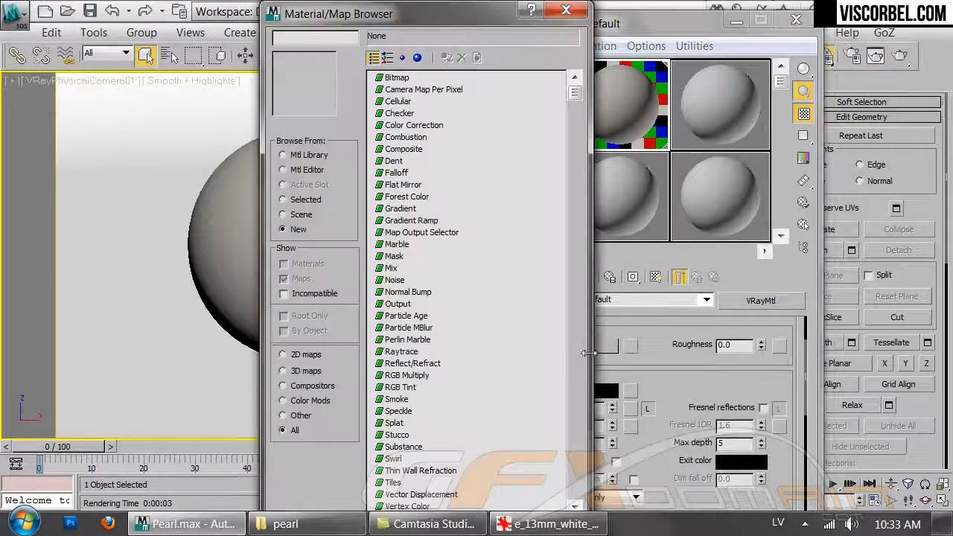
{"action": "left_click", "coordinate": [408, 330]}
{"action": "scroll", "coordinate": [410, 350], "scroll_direction": "down", "scroll_amount": 8}
{"action": "scroll", "coordinate": [413, 364], "scroll_direction": "up", "scroll_amount": 4}
{"action": "left_click", "coordinate": [408, 242]}
{"action": "scroll", "coordinate": [408, 251], "scroll_direction": "down", "scroll_amount": 2}
{"action": "scroll", "coordinate": [406, 250], "scroll_direction": "up", "scroll_amount": 3}
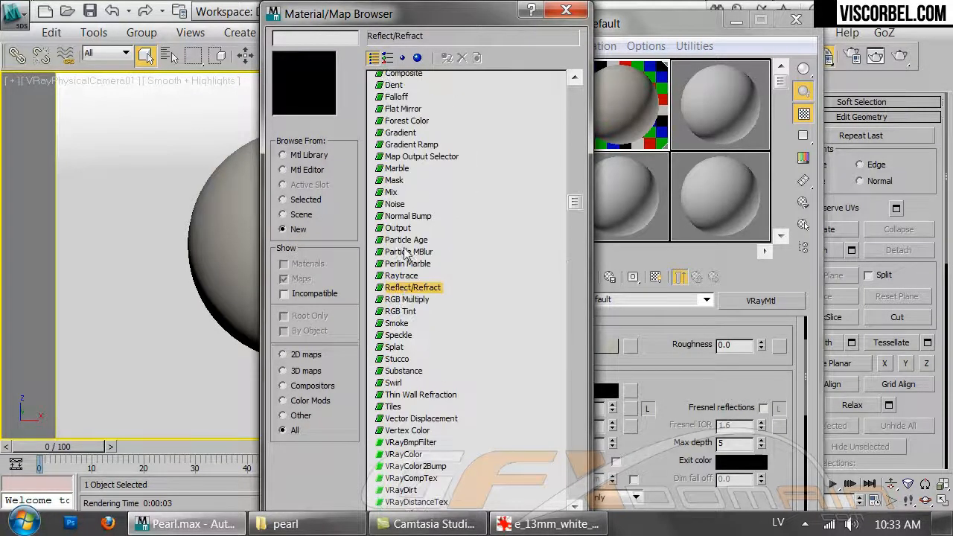
{"action": "left_click", "coordinate": [395, 206]}
{"action": "double_click", "coordinate": [395, 205]}
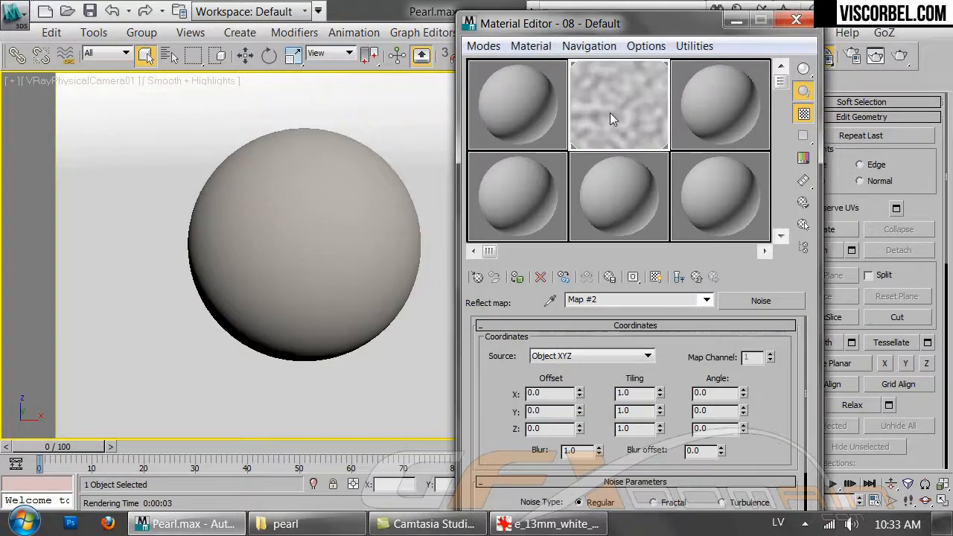
- Open the enlarged preview of the reflection noise map and set its noise type to Fractal
{"action": "double_click", "coordinate": [613, 138]}
{"action": "left_click_drag", "start_coordinate": [761, 484], "coordinate": [758, 371]}
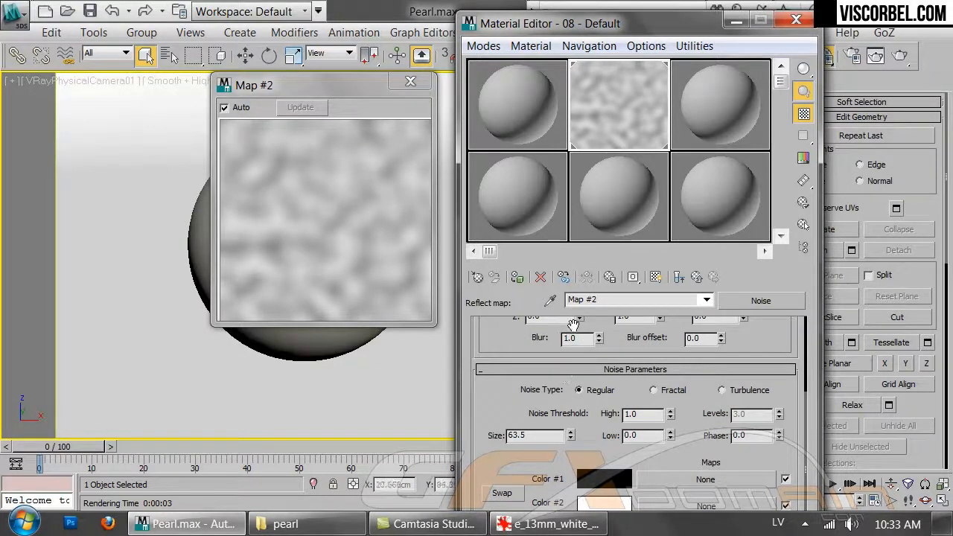
{"action": "left_click", "coordinate": [654, 390]}
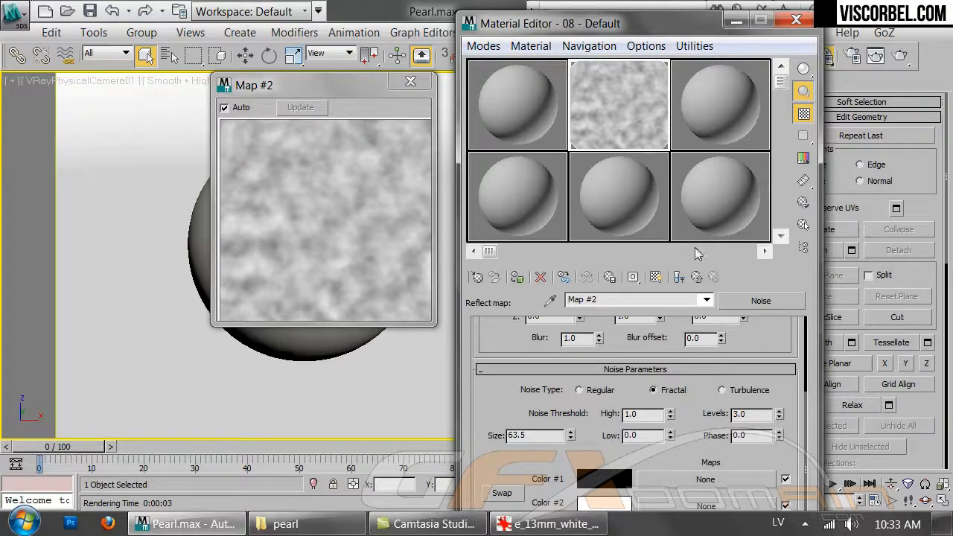
- Consult the pearl reference photo in IrfanView and set the noise map's Color #1 to light pink (240, 153, 153)
{"action": "left_click", "coordinate": [547, 524]}
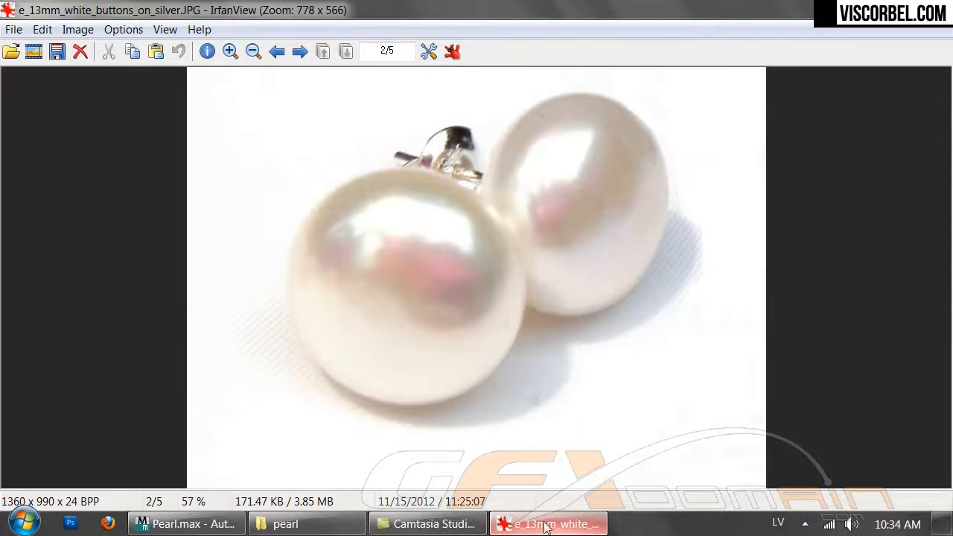
{"action": "left_click", "coordinate": [498, 523]}
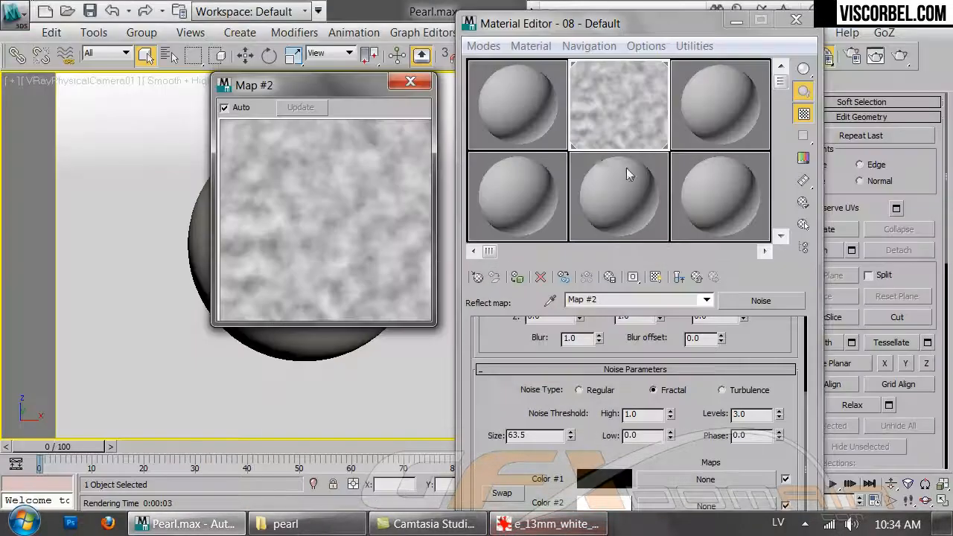
{"action": "left_click", "coordinate": [610, 477]}
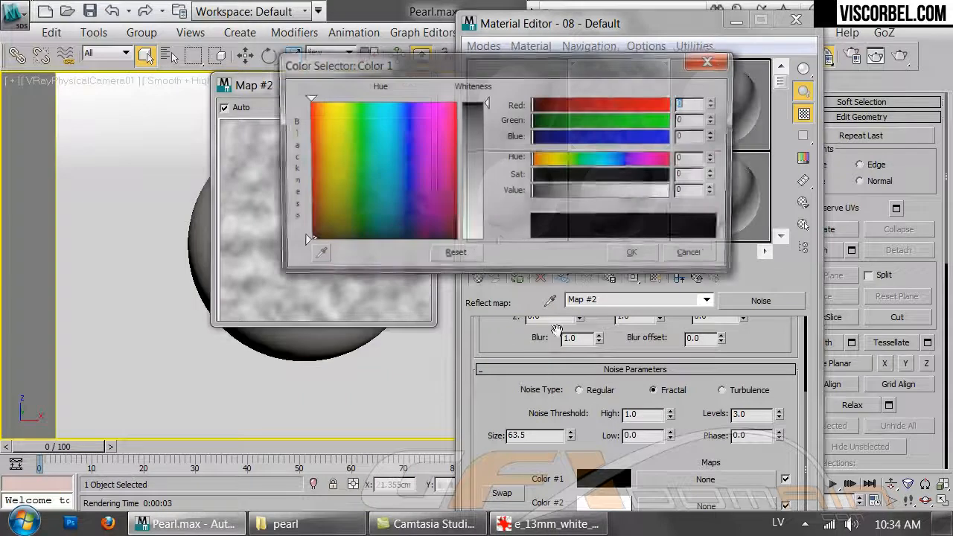
{"action": "left_click_drag", "start_coordinate": [623, 194], "coordinate": [666, 193]}
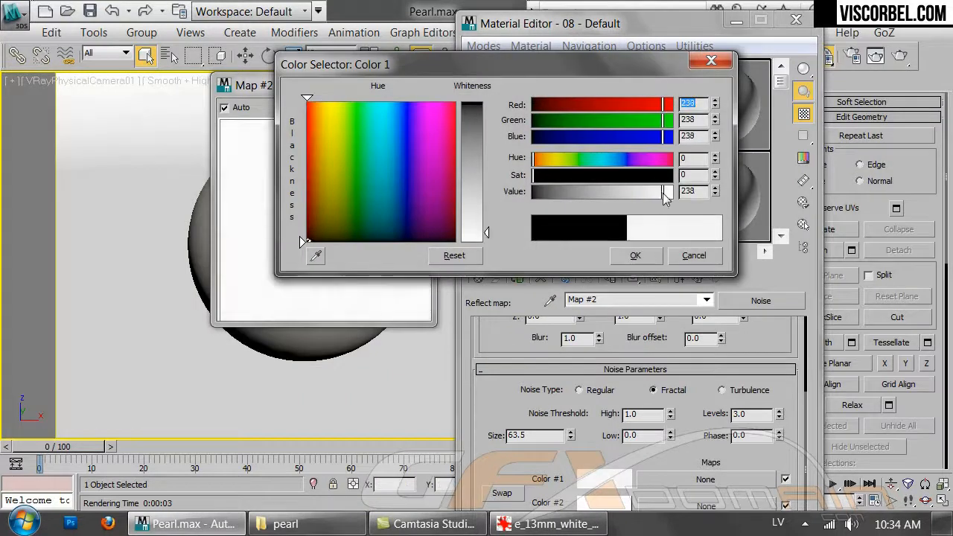
{"action": "left_click", "coordinate": [579, 175]}
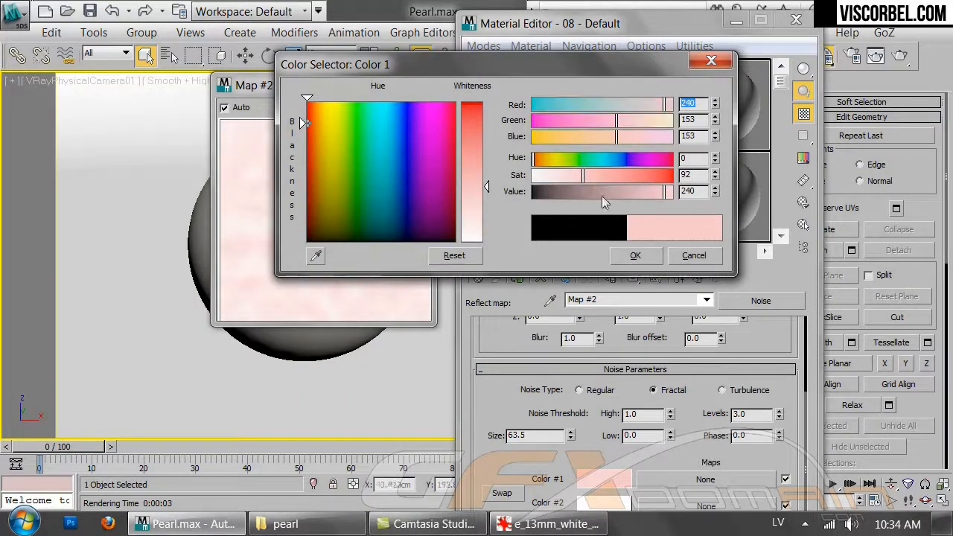
{"action": "left_click", "coordinate": [635, 255]}
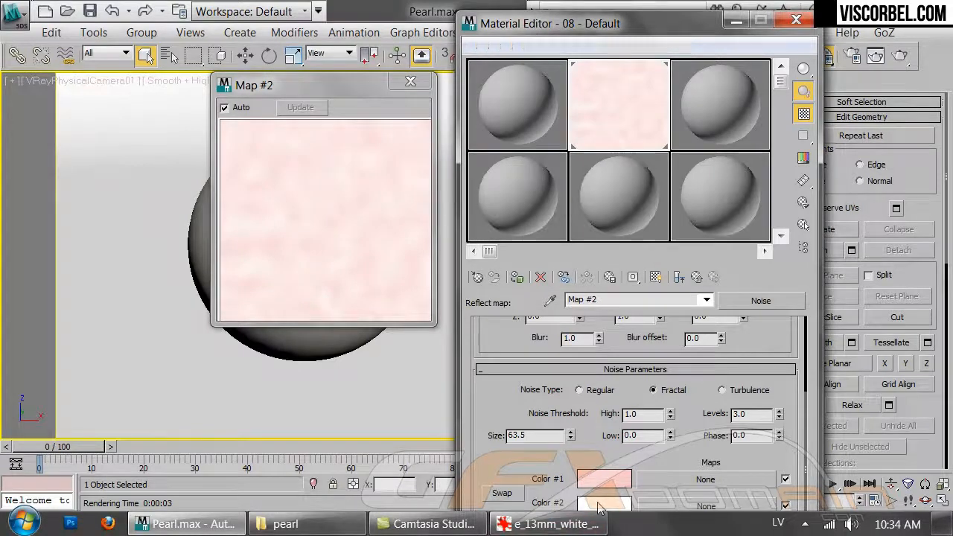
- Set the noise map's Color #2 to a pale green, checking the tint against the pearl reference photo
{"action": "left_click", "coordinate": [604, 505]}
{"action": "left_click", "coordinate": [572, 159]}
{"action": "left_click", "coordinate": [545, 525]}
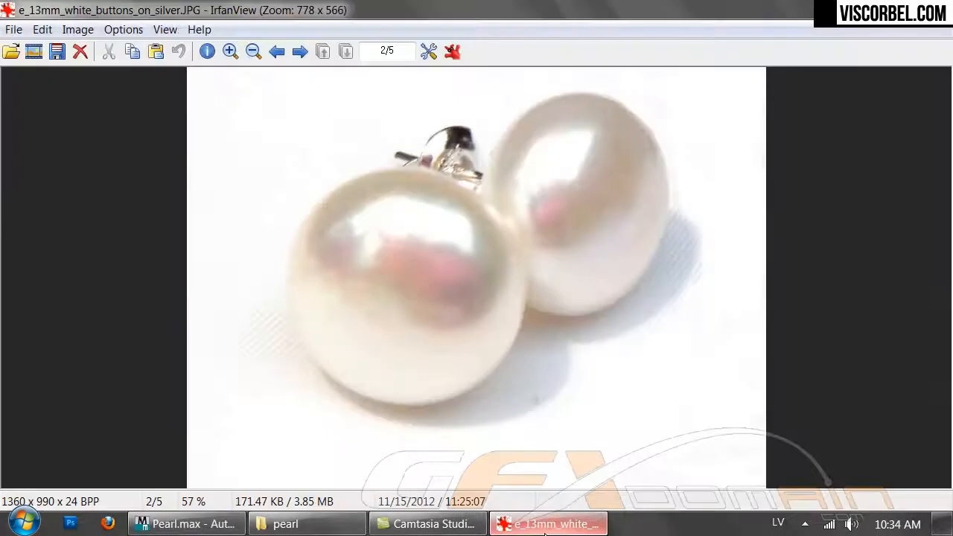
{"action": "left_click", "coordinate": [546, 526]}
{"action": "left_click_drag", "start_coordinate": [582, 175], "coordinate": [569, 176]}
{"action": "left_click", "coordinate": [635, 256]}
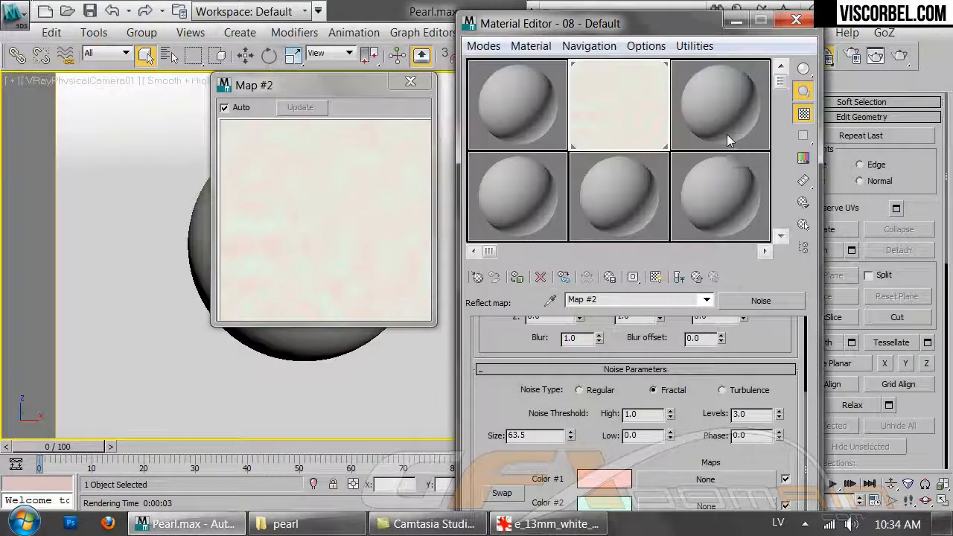
- Show the material's end result in the sample preview and render the scene
{"action": "left_click", "coordinate": [680, 277]}
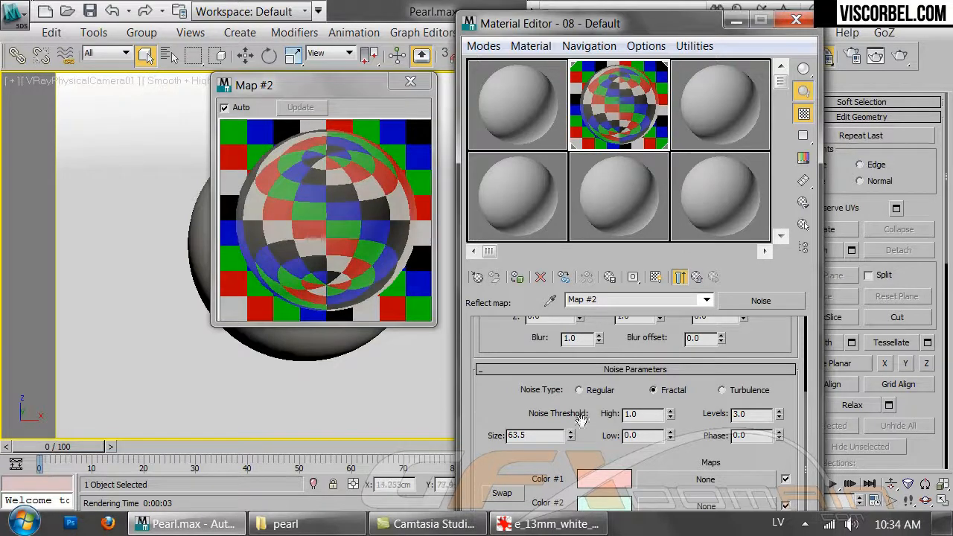
{"action": "left_click", "coordinate": [901, 55]}
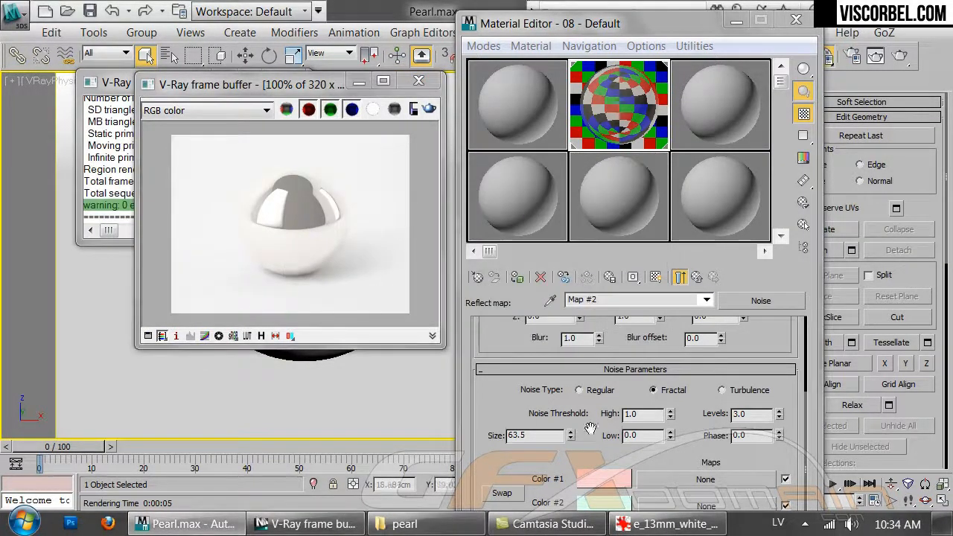
- Set the noise size to 3.0 and render the scene again from the V-Ray frame buffer
{"action": "double_click", "coordinate": [557, 438]}
{"action": "type", "text": "8"}
{"action": "key", "text": "Return"}
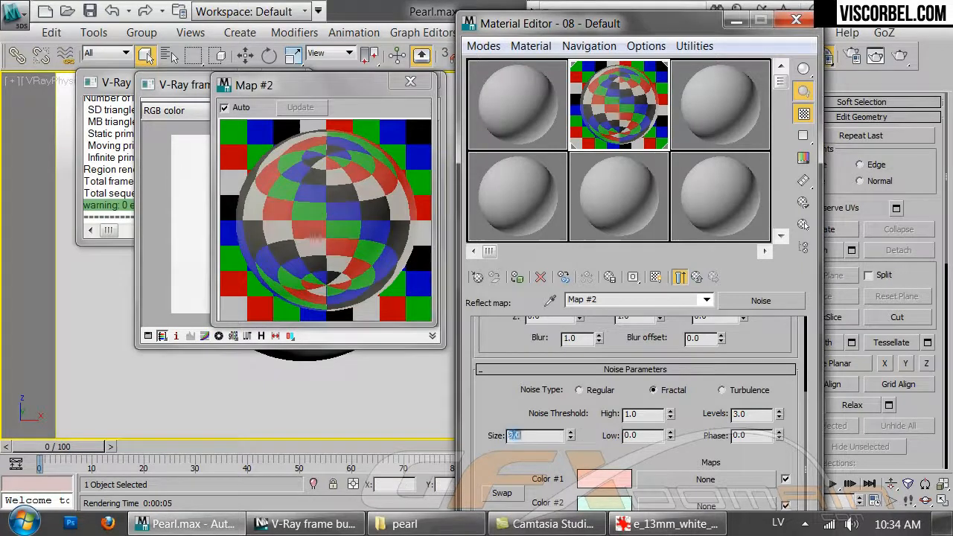
{"action": "left_click", "coordinate": [167, 257]}
{"action": "left_click", "coordinate": [430, 109]}
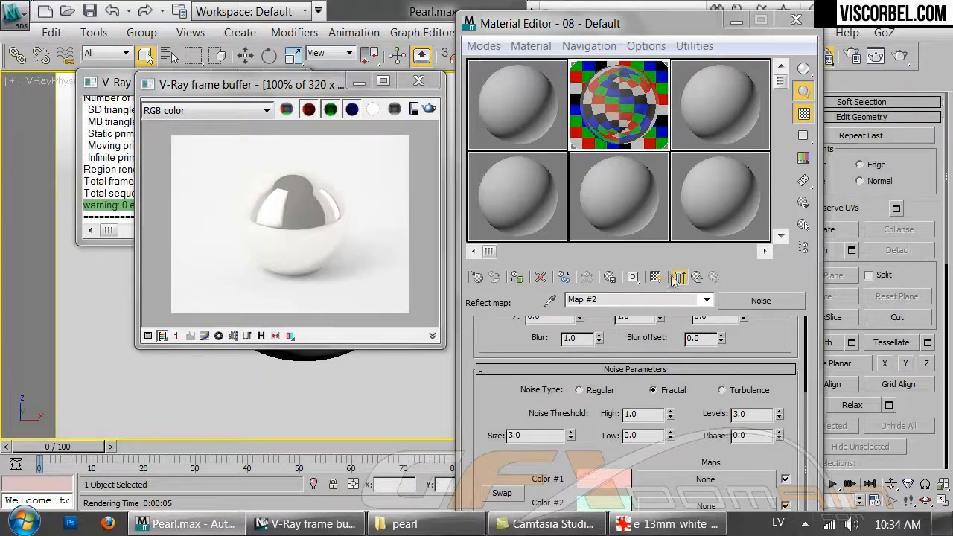
- Return to the parent material, enable Fresnel reflections, and unlock and set the Fresnel IOR to 4.0
{"action": "left_click", "coordinate": [705, 454]}
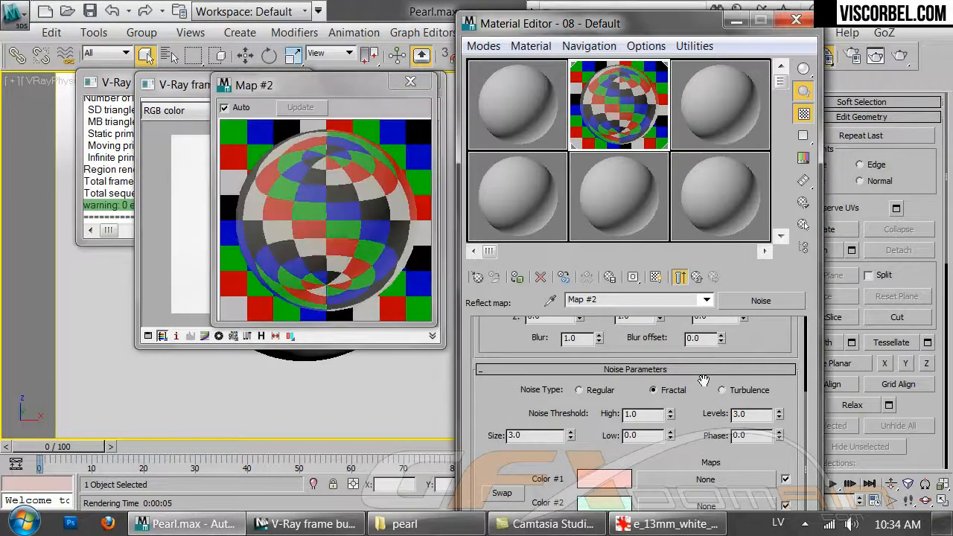
{"action": "left_click", "coordinate": [698, 278]}
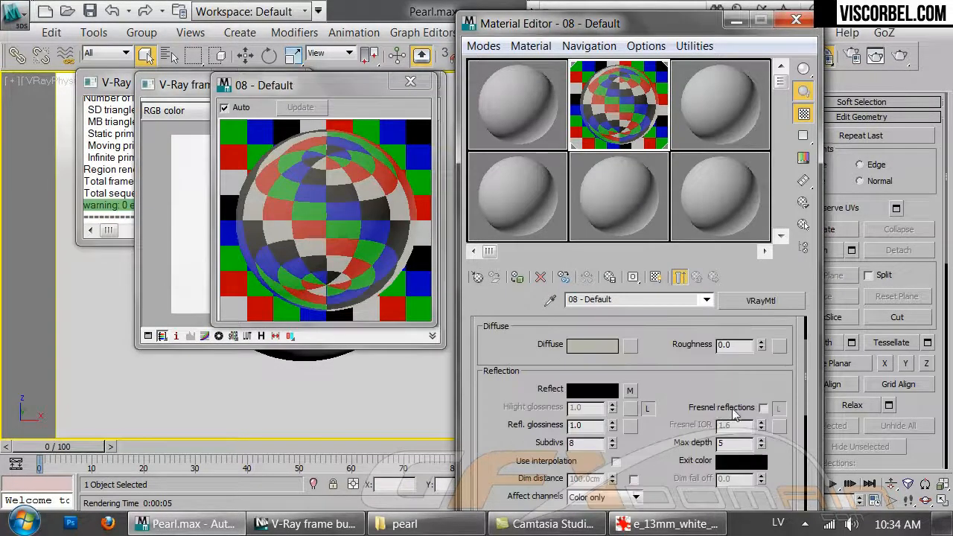
{"action": "left_click", "coordinate": [762, 408]}
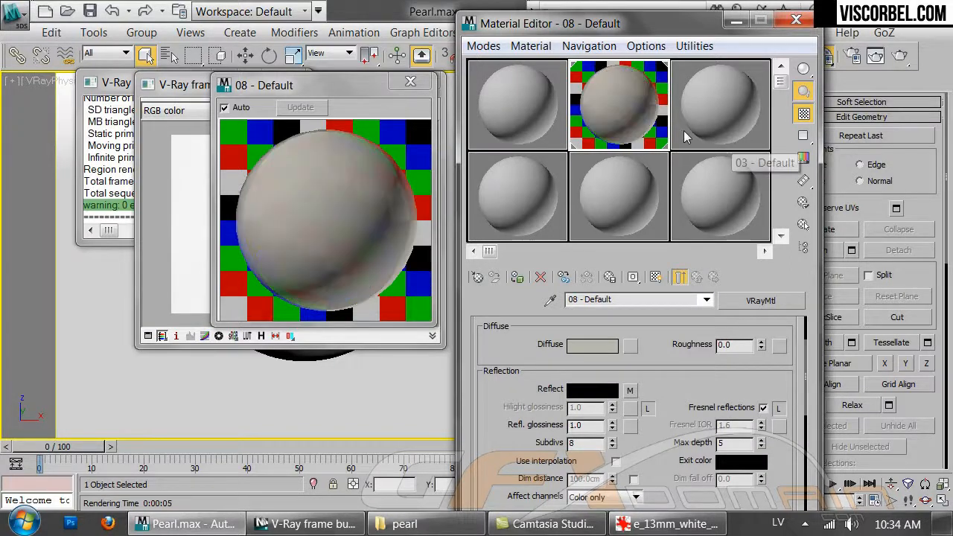
{"action": "left_click", "coordinate": [778, 408]}
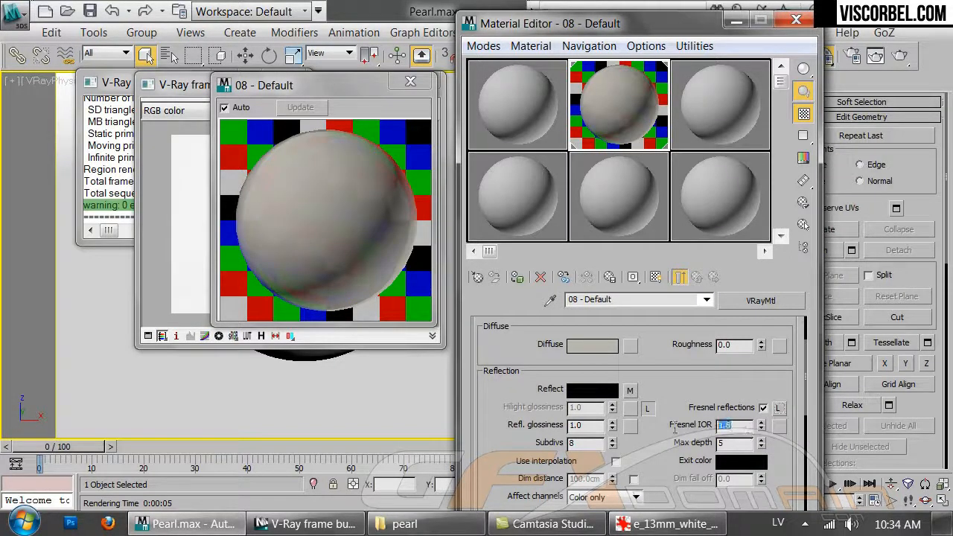
{"action": "type", "text": "4"}
{"action": "key", "text": "Return"}
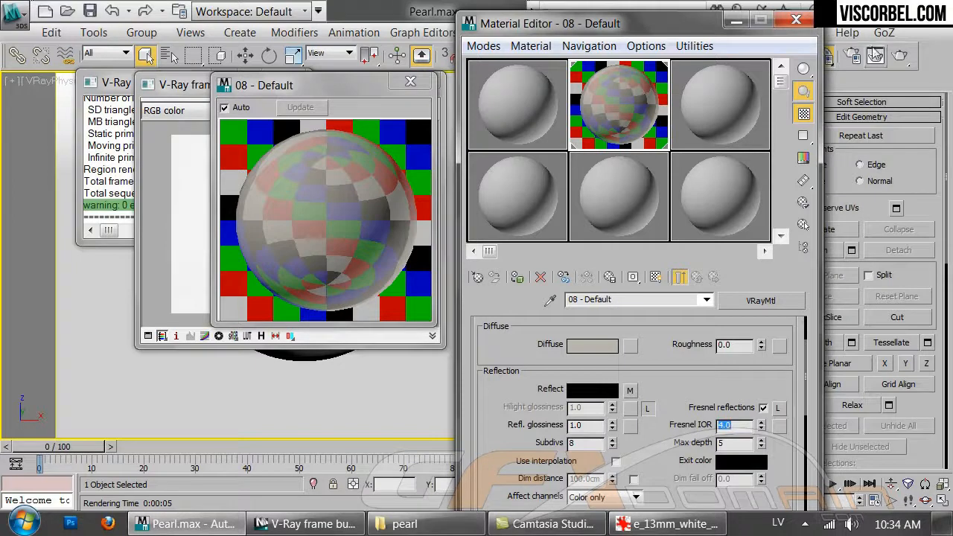
- Lower the reflection glossiness to 0.56, using the pearl reference photo as a guide, and render the scene
{"action": "left_click", "coordinate": [649, 521]}
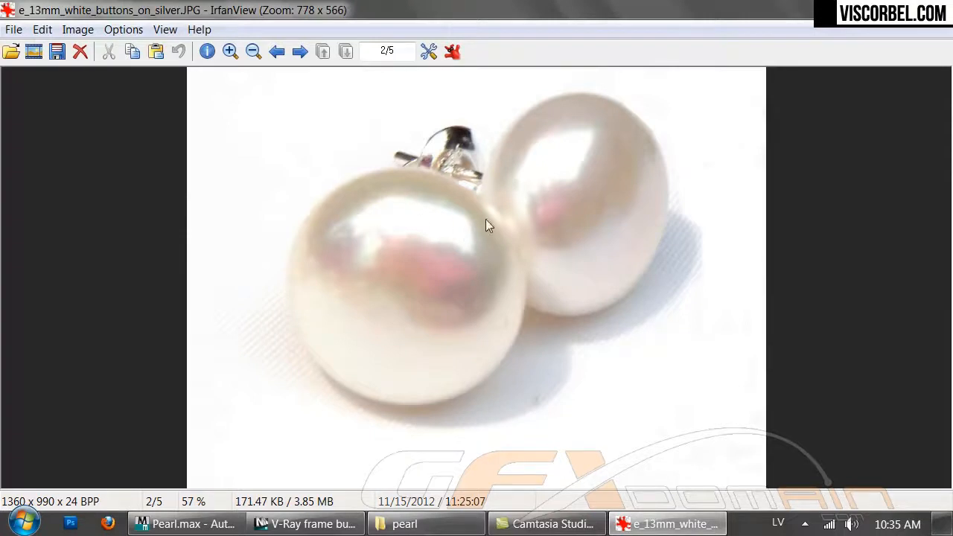
{"action": "left_click", "coordinate": [328, 524]}
{"action": "left_click_drag", "start_coordinate": [612, 426], "coordinate": [611, 451]}
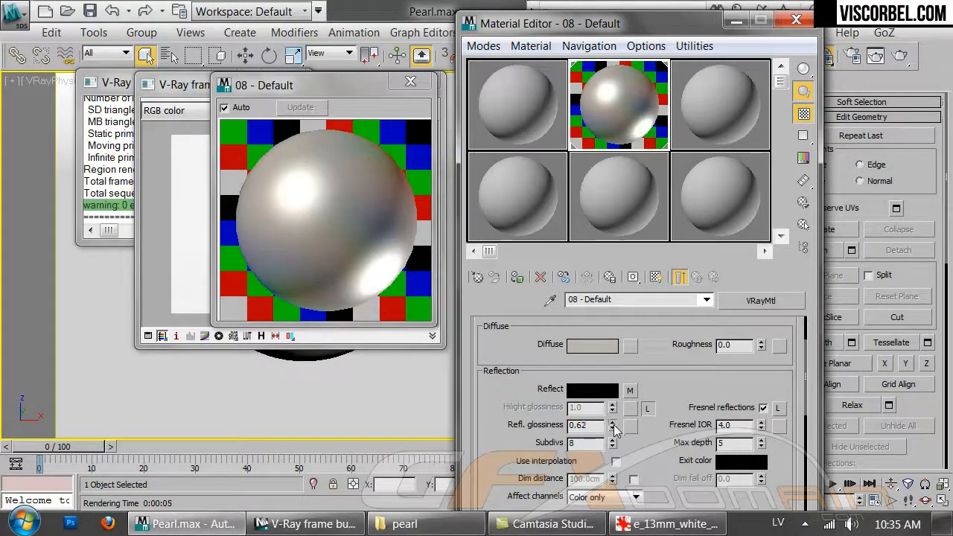
{"action": "left_click_drag", "start_coordinate": [615, 431], "coordinate": [615, 436]}
{"action": "left_click", "coordinate": [182, 250]}
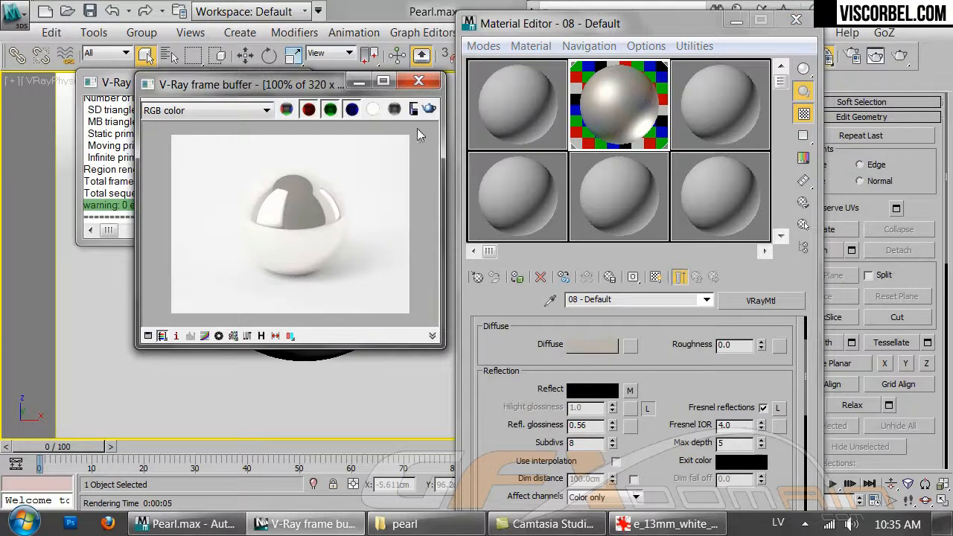
{"action": "left_click", "coordinate": [430, 109]}
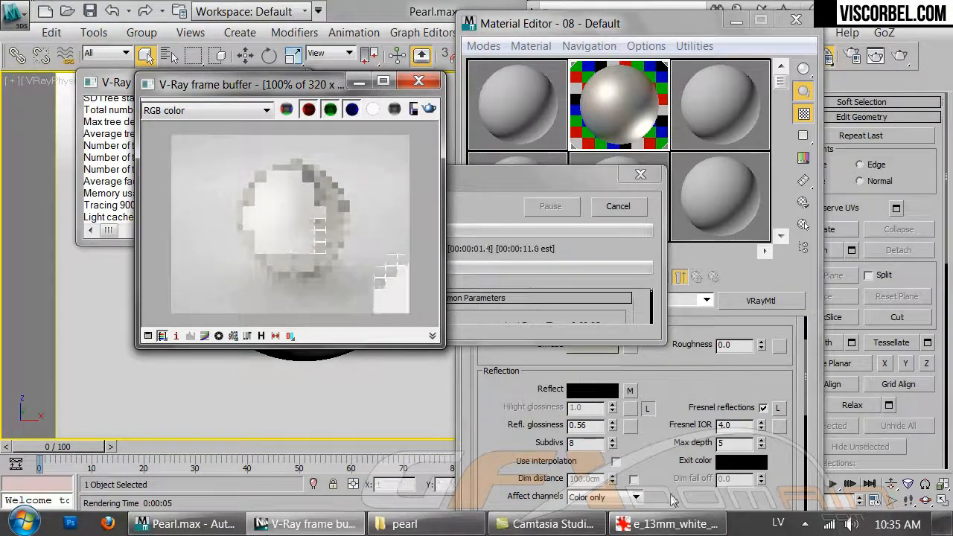
- Compare the rendered sphere in the V-Ray frame buffer with the pearl reference photo in IrfanView
{"action": "left_click", "coordinate": [665, 524]}
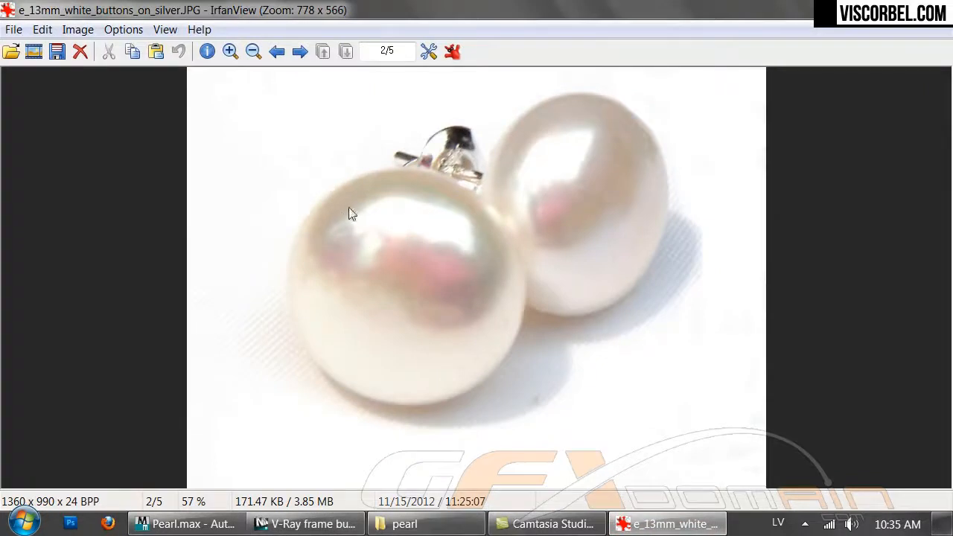
{"action": "left_click", "coordinate": [309, 523]}
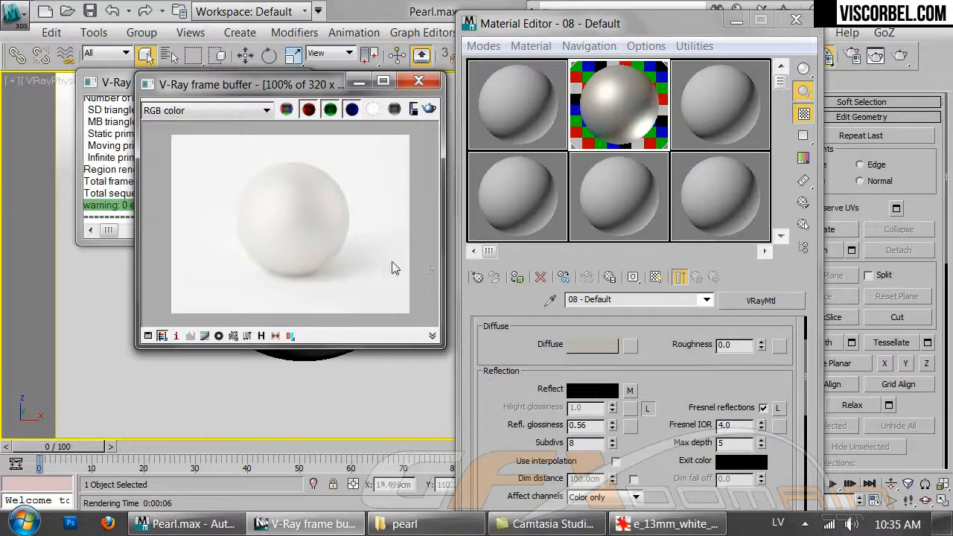
{"action": "left_click", "coordinate": [665, 523]}
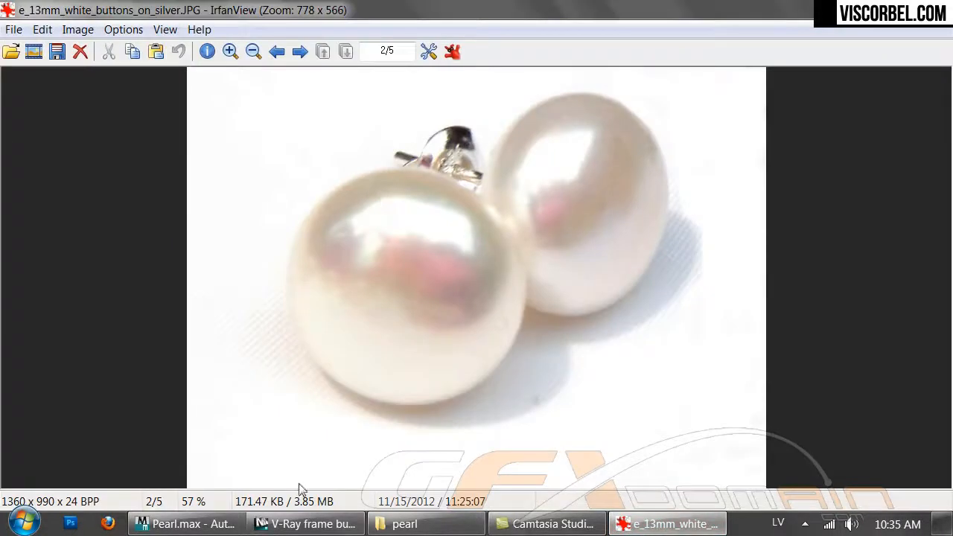
{"action": "left_click", "coordinate": [309, 524]}
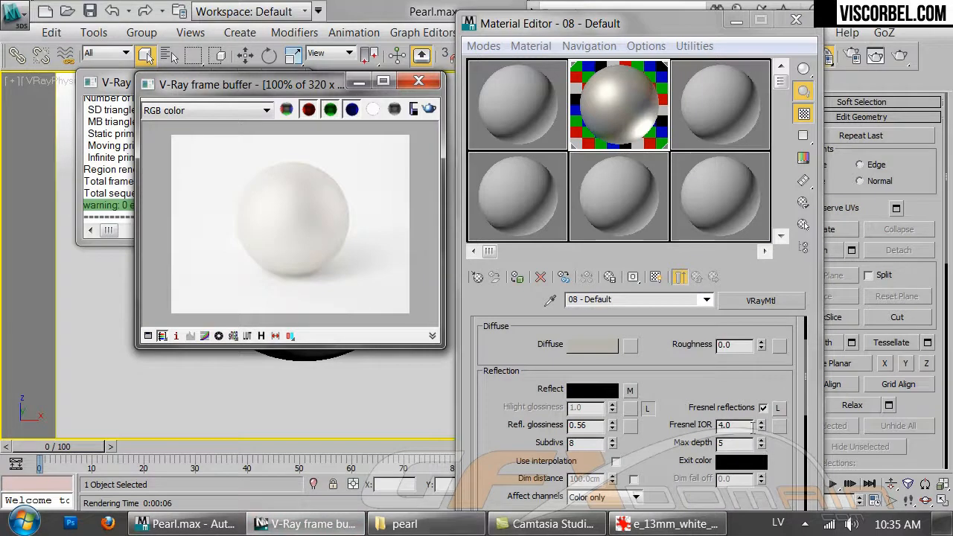
- Set the material's Fresnel IOR to 40 and render the scene again
{"action": "left_click", "coordinate": [517, 374]}
{"action": "type", "text": "40"}
{"action": "key", "text": "Return"}
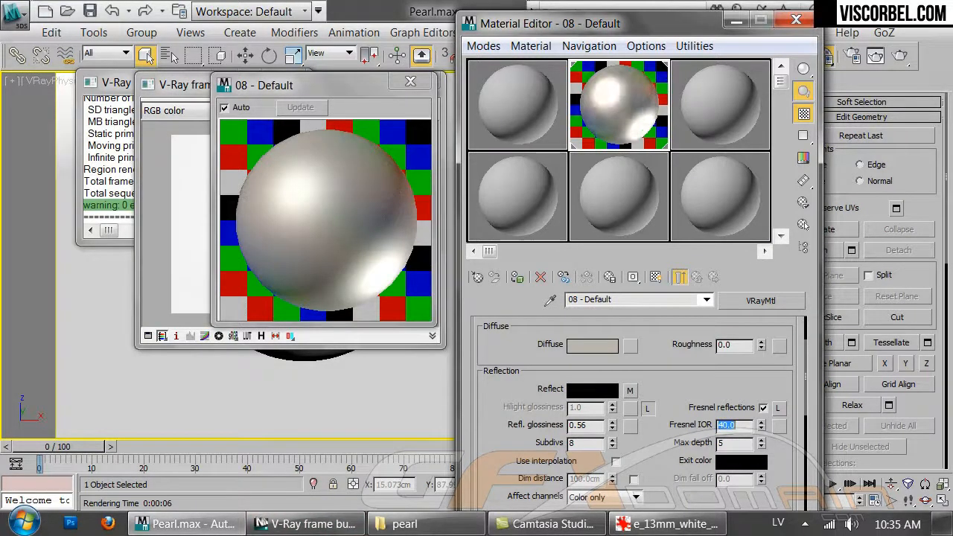
{"action": "left_click", "coordinate": [179, 206]}
{"action": "left_click", "coordinate": [428, 108]}
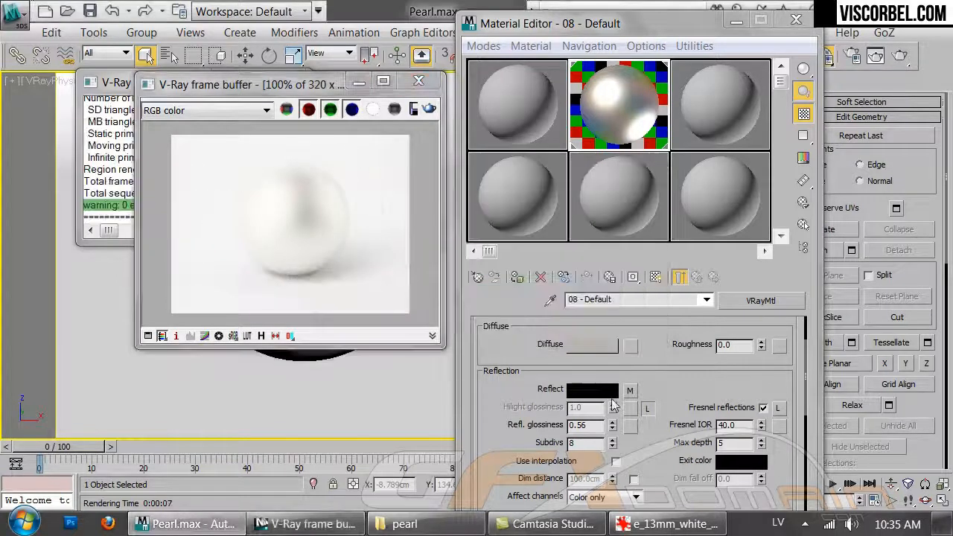
- In the reflection's Noise map, raise the saturation of Color #1 to a stronger pink
{"action": "left_click", "coordinate": [630, 393]}
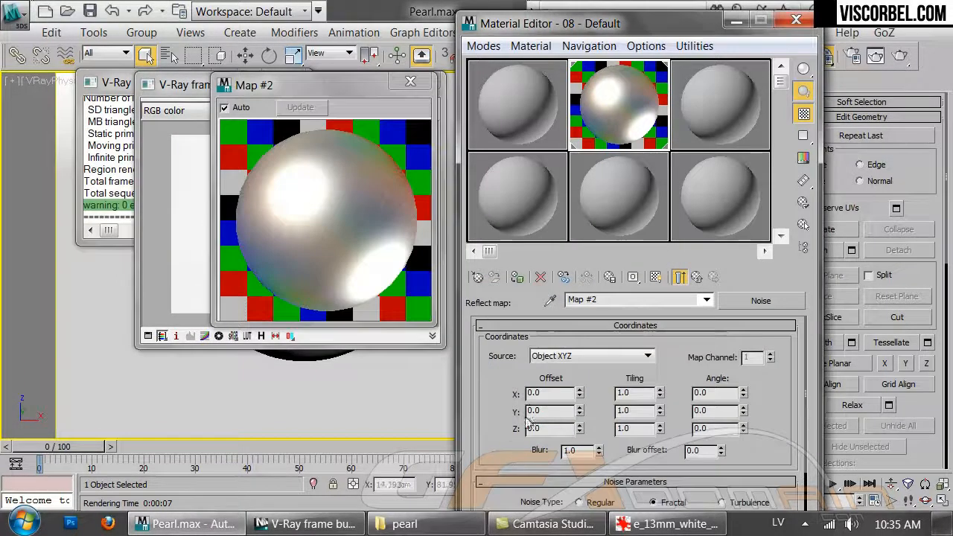
{"action": "scroll", "coordinate": [521, 402], "scroll_direction": "down", "scroll_amount": 5}
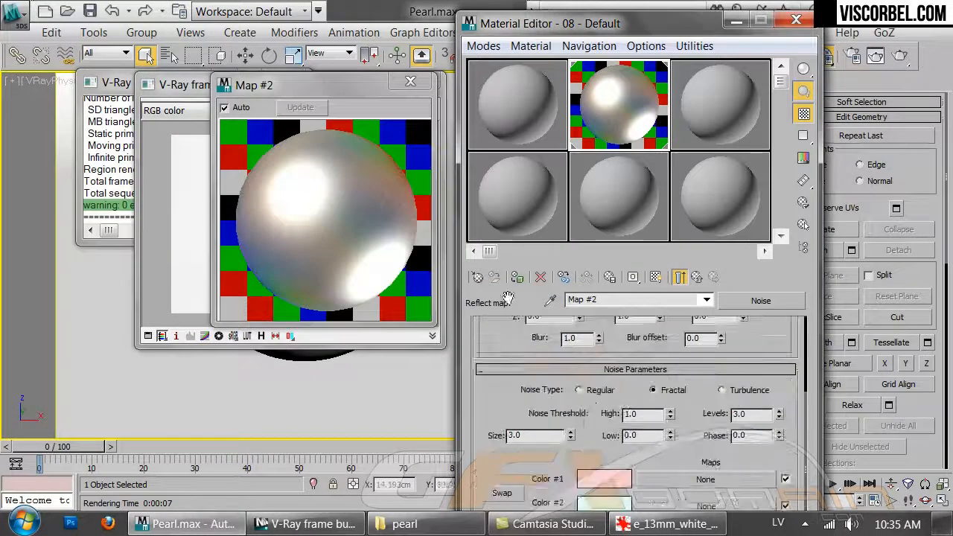
{"action": "left_click", "coordinate": [606, 484]}
{"action": "left_click_drag", "start_coordinate": [604, 176], "coordinate": [613, 179]}
{"action": "left_click", "coordinate": [635, 257]}
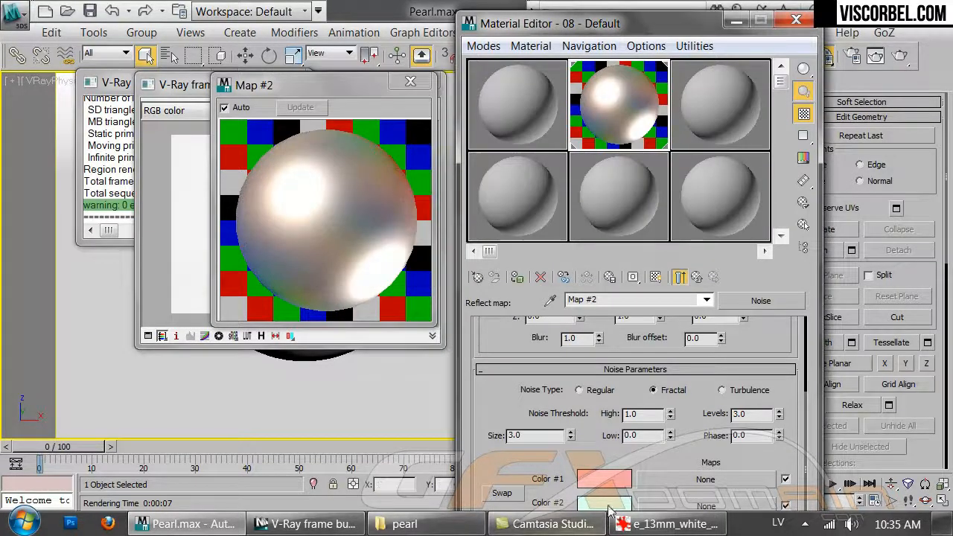
- Make the Noise map's green Color #2 more saturated, then render the sphere and compare it with the pearl reference photo
{"action": "left_click", "coordinate": [603, 502]}
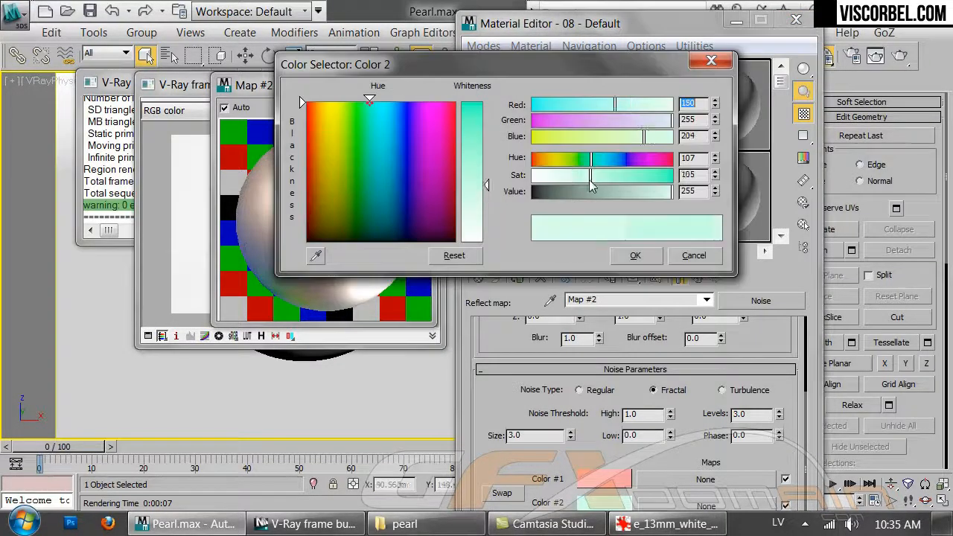
{"action": "left_click", "coordinate": [635, 255]}
{"action": "left_click", "coordinate": [427, 85]}
{"action": "left_click", "coordinate": [429, 109]}
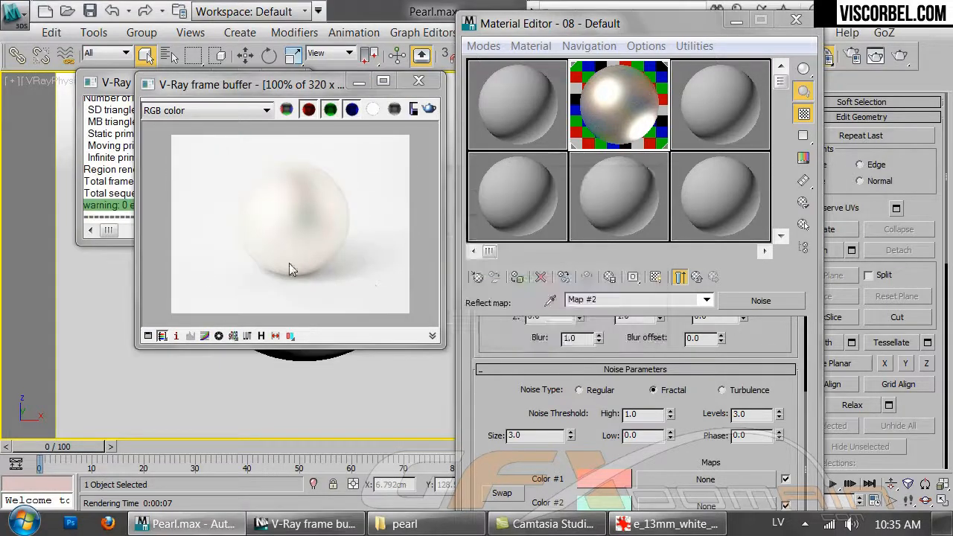
{"action": "left_click", "coordinate": [665, 524]}
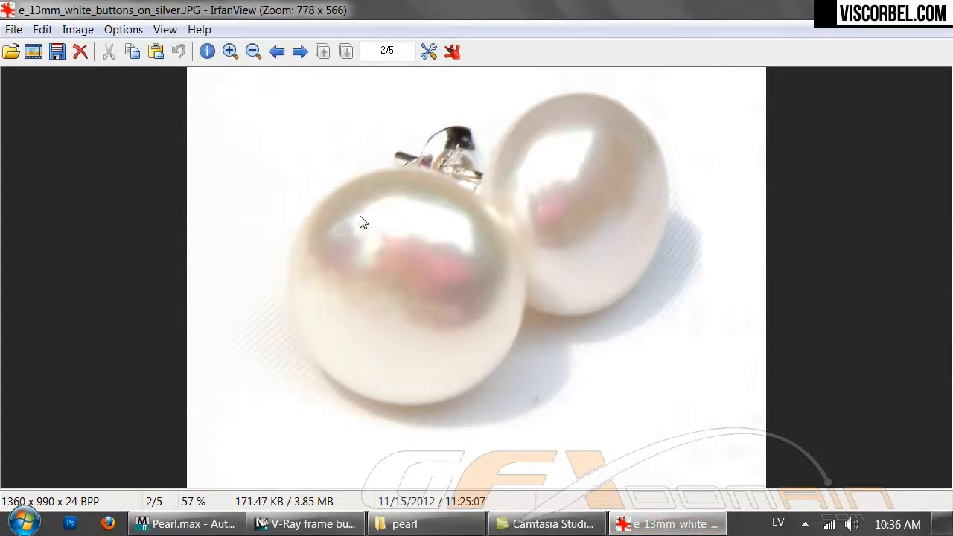
{"action": "mouse_move", "coordinate": [313, 524]}
{"action": "left_click", "coordinate": [343, 446]}
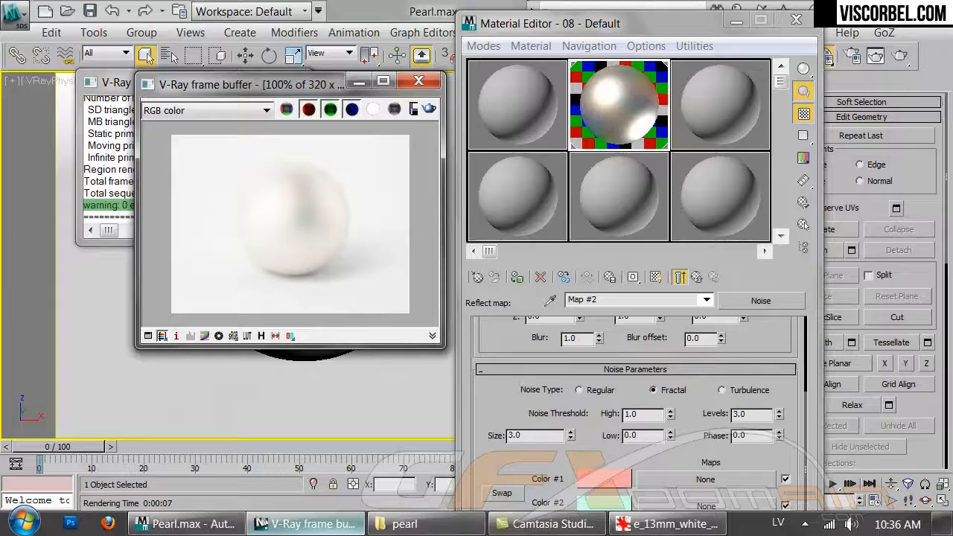
- Convert the pearl material to a VRayBlendMtl, keeping the old material as a sub-material
{"action": "left_click", "coordinate": [679, 277]}
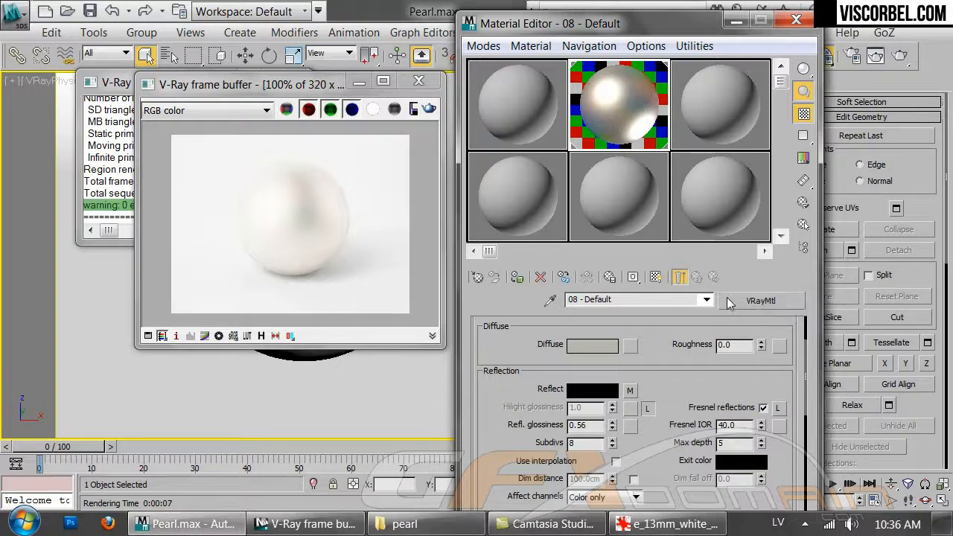
{"action": "left_click", "coordinate": [759, 301]}
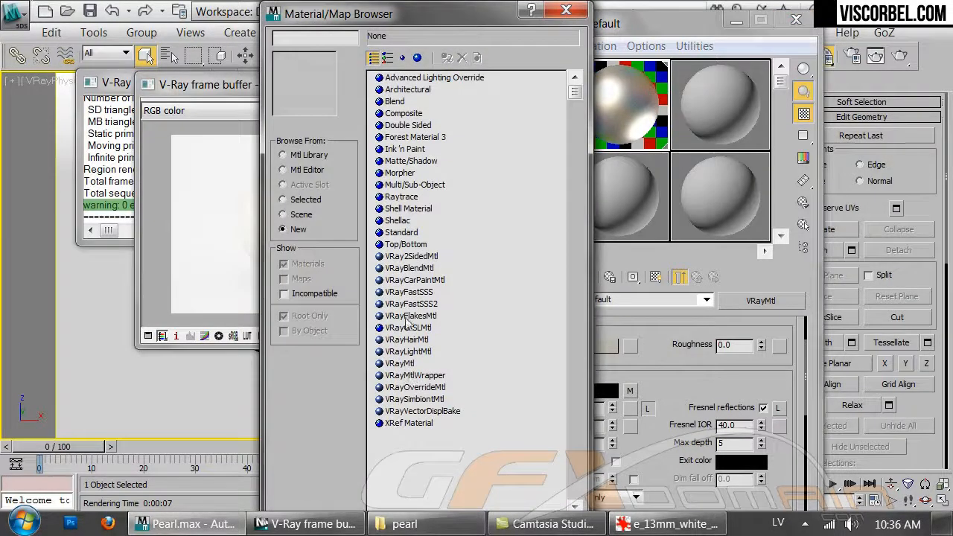
{"action": "double_click", "coordinate": [409, 269]}
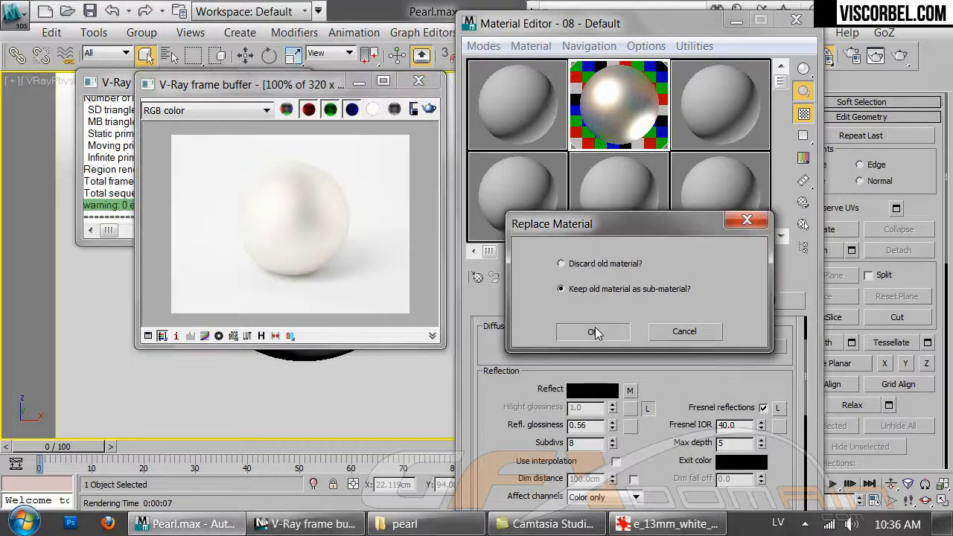
{"action": "left_click", "coordinate": [594, 331]}
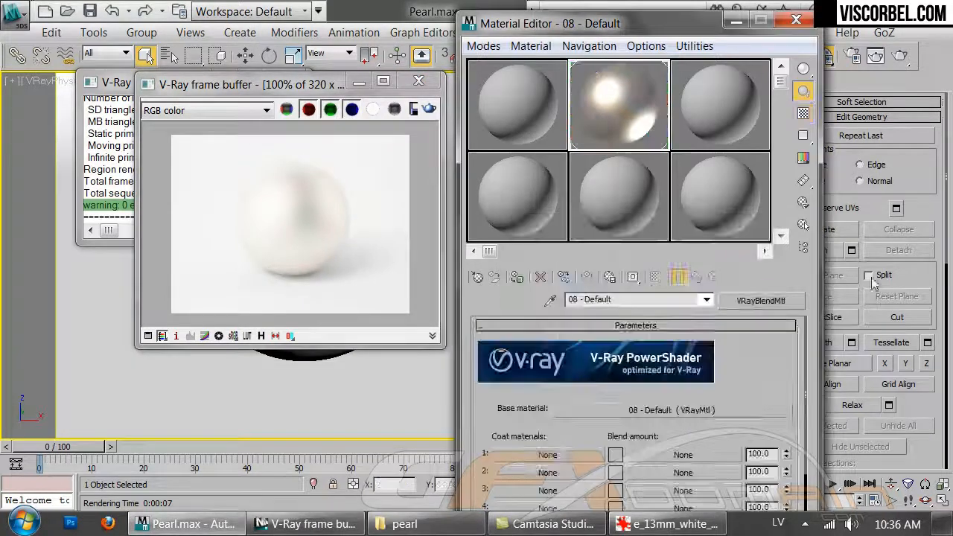
- Copy the base material into the first coat slot of the blend material as an independent copy
{"action": "right_click", "coordinate": [748, 410]}
{"action": "left_click", "coordinate": [783, 436]}
{"action": "right_click", "coordinate": [596, 457]}
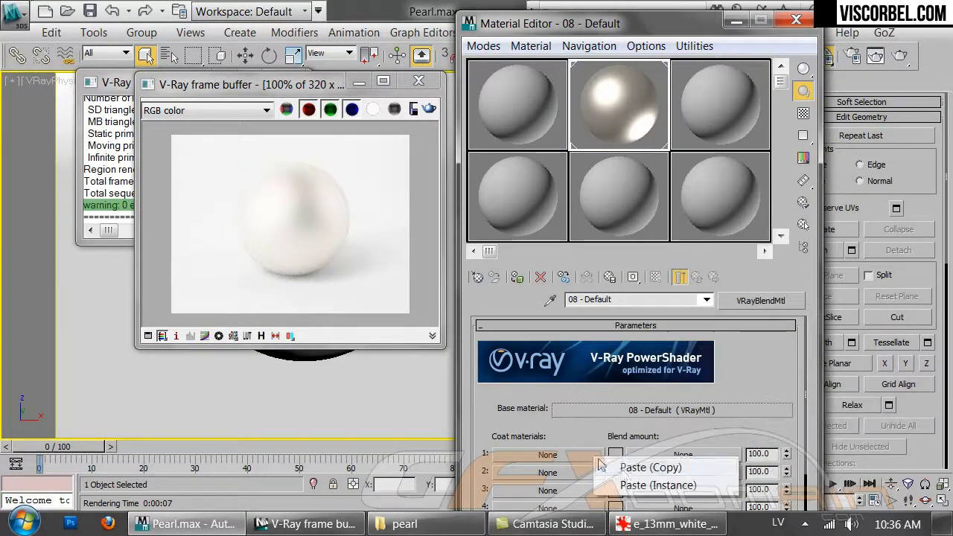
{"action": "left_click", "coordinate": [624, 468]}
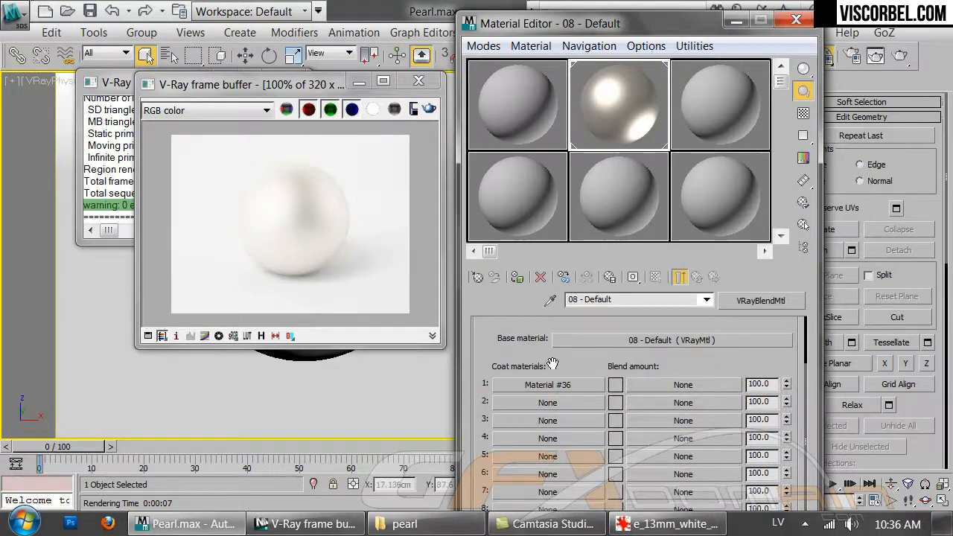
- In the coat 1 material, set the reflection glossiness to 0.87 and Fresnel IOR to 4, with the checkered sample background shown
{"action": "left_click", "coordinate": [552, 402]}
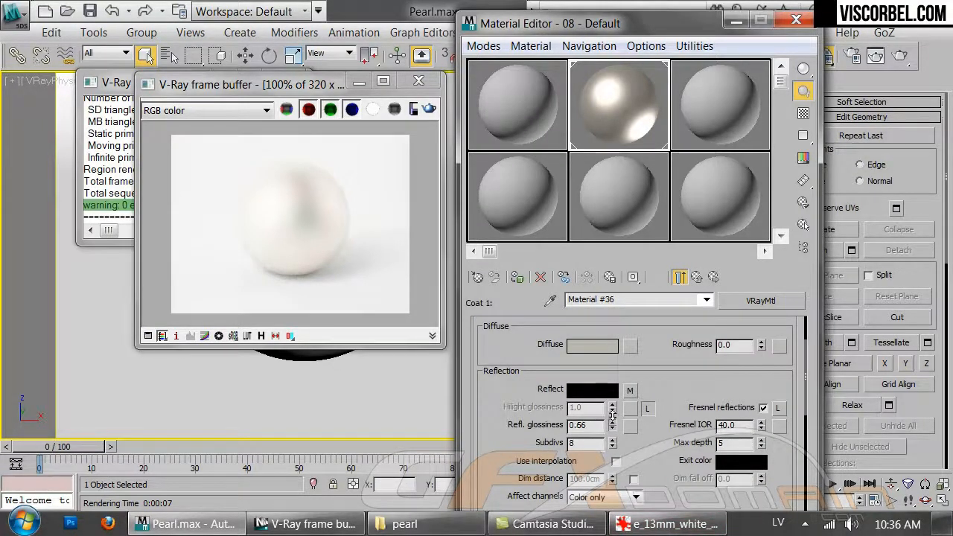
{"action": "left_click_drag", "start_coordinate": [612, 420], "coordinate": [612, 407]}
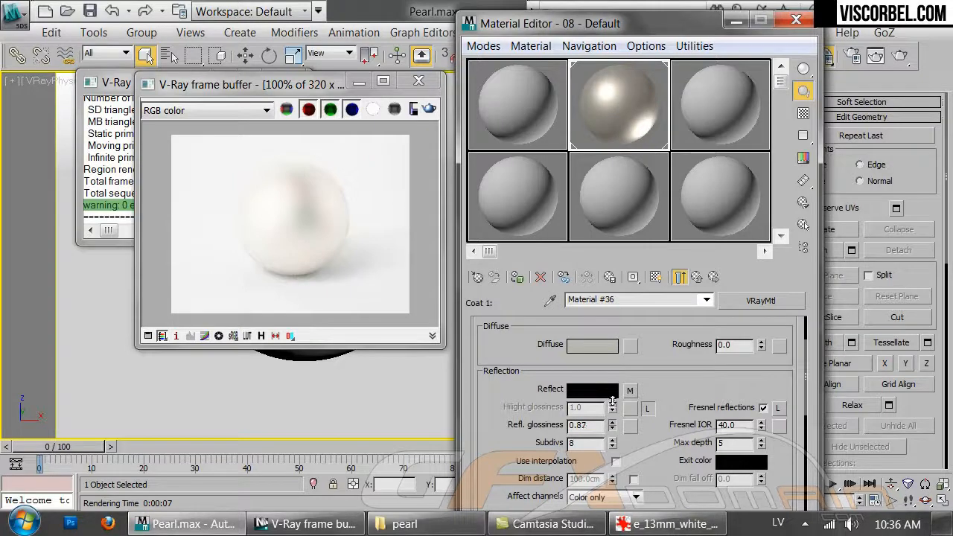
{"action": "left_click", "coordinate": [803, 115]}
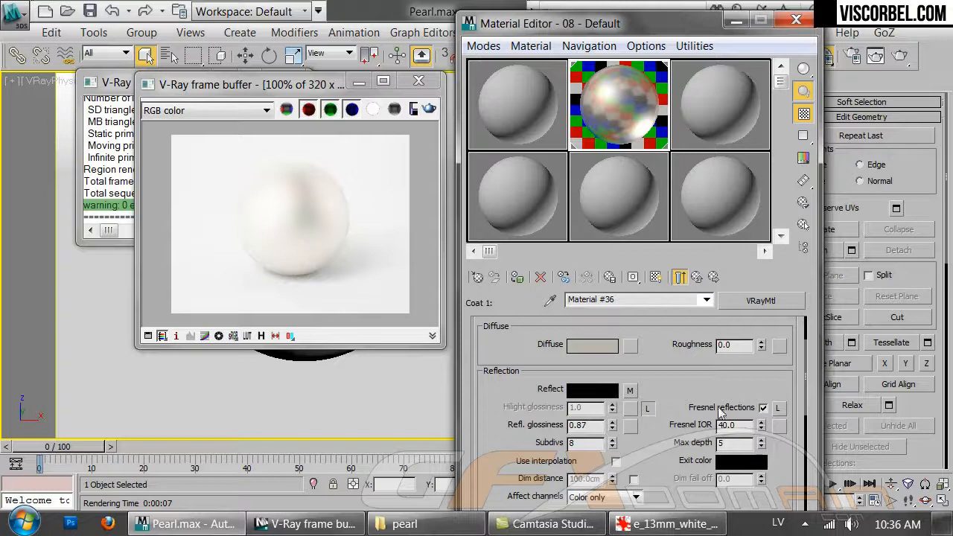
{"action": "type", "text": "4"}
{"action": "key", "text": "Return"}
- Clear the Noise map from the coat material's reflection and set its reflect color to near-white
{"action": "left_click", "coordinate": [630, 391]}
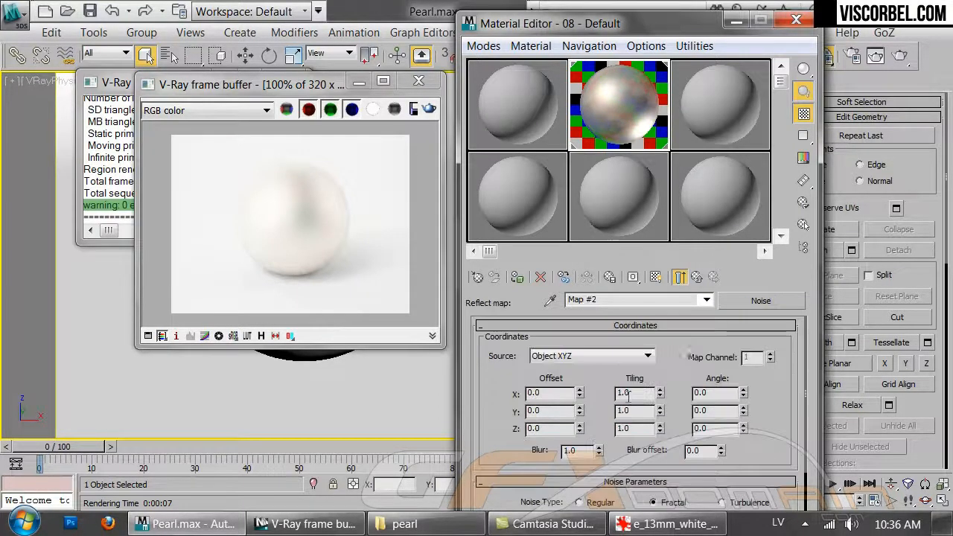
{"action": "left_click", "coordinate": [698, 278]}
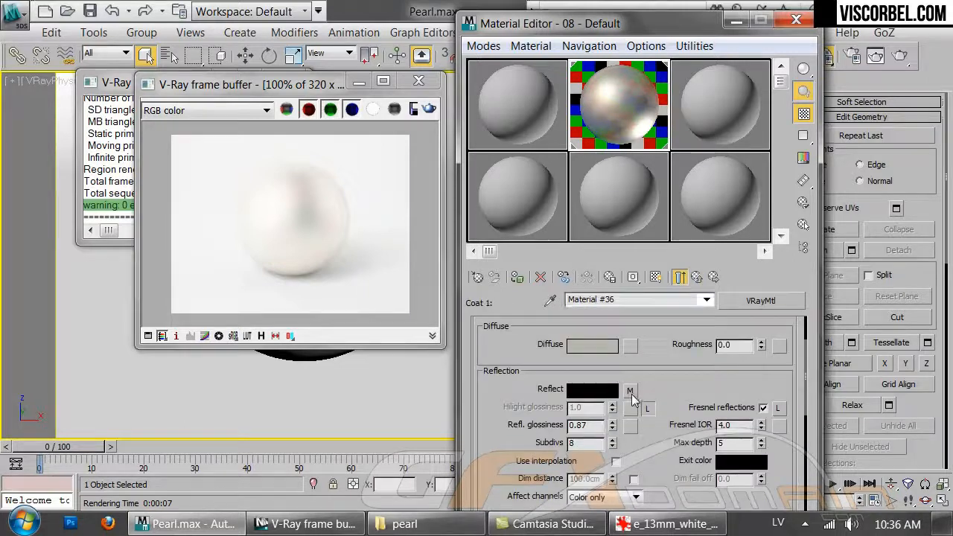
{"action": "right_click", "coordinate": [630, 391]}
{"action": "left_click", "coordinate": [666, 434]}
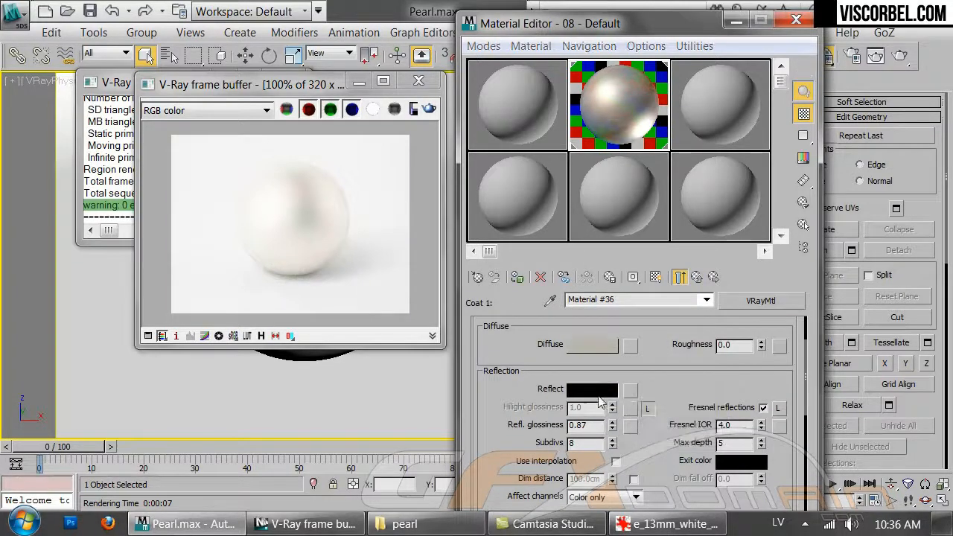
{"action": "left_click", "coordinate": [592, 390]}
{"action": "left_click_drag", "start_coordinate": [637, 194], "coordinate": [642, 195]}
{"action": "left_click", "coordinate": [637, 256]}
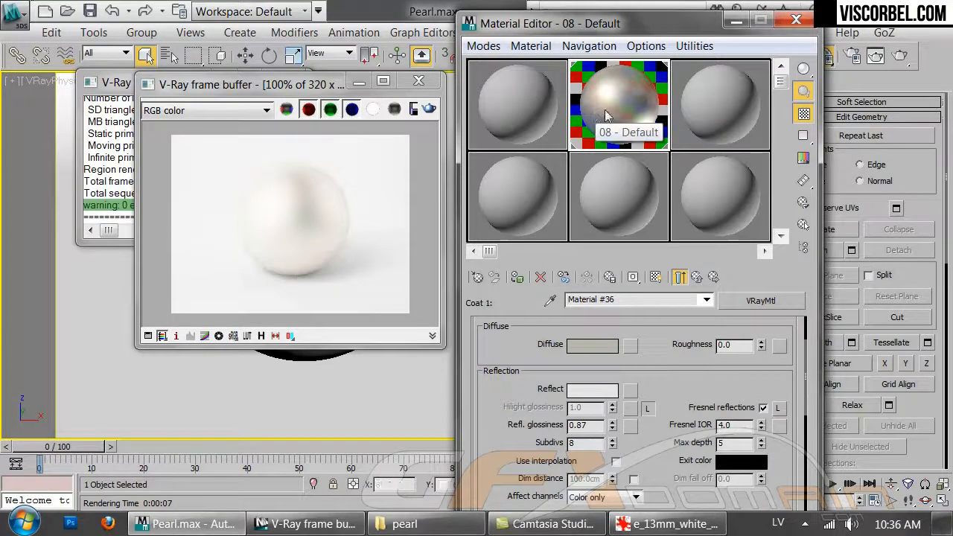
- Render the coated sphere and compare its highlights with the pearl reference photo in IrfanView
{"action": "left_click", "coordinate": [428, 109]}
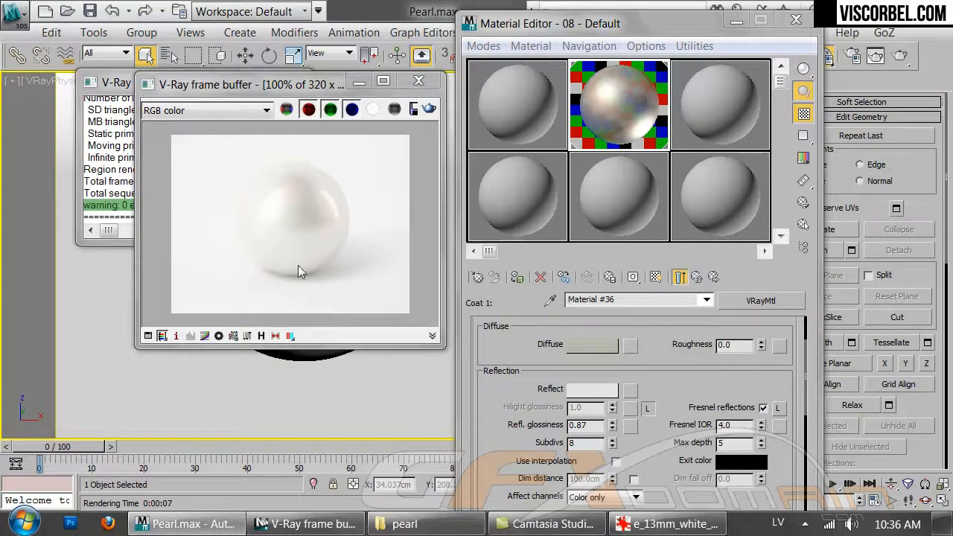
{"action": "left_click", "coordinate": [667, 524]}
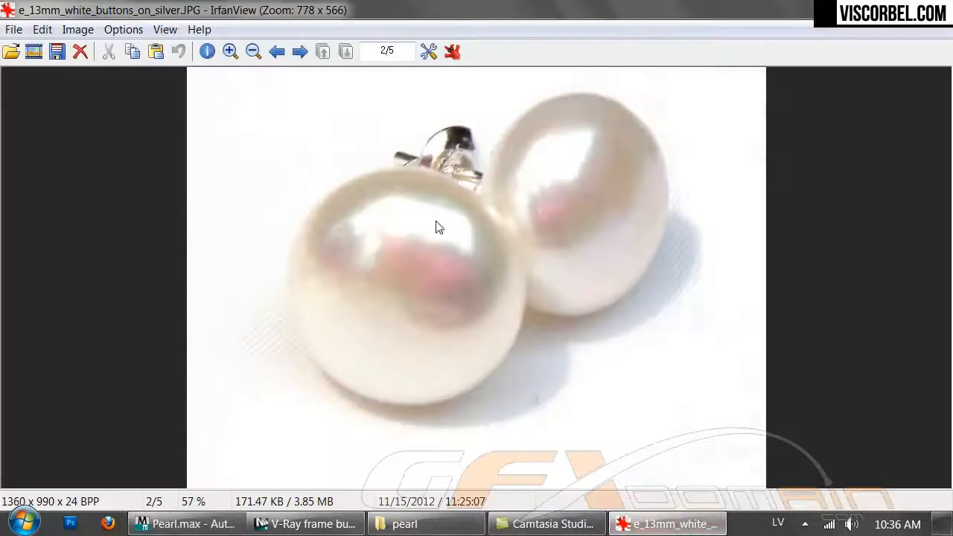
{"action": "left_click", "coordinate": [327, 525]}
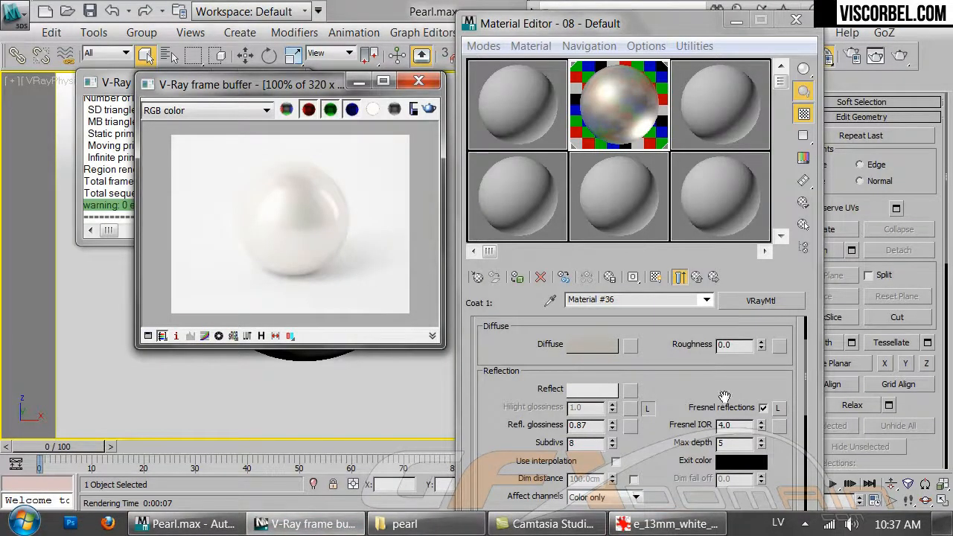
{"action": "left_click", "coordinate": [669, 524]}
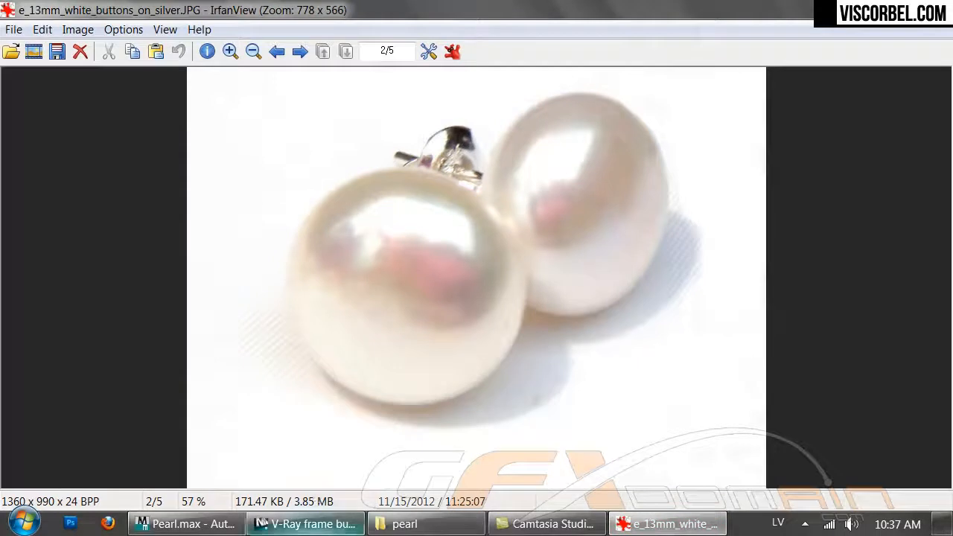
{"action": "left_click", "coordinate": [313, 525]}
- In the base material's reflection Noise map, raise Color #1's saturation to about 207, strengthen Color #2's green, and render the scene
{"action": "left_click", "coordinate": [696, 279]}
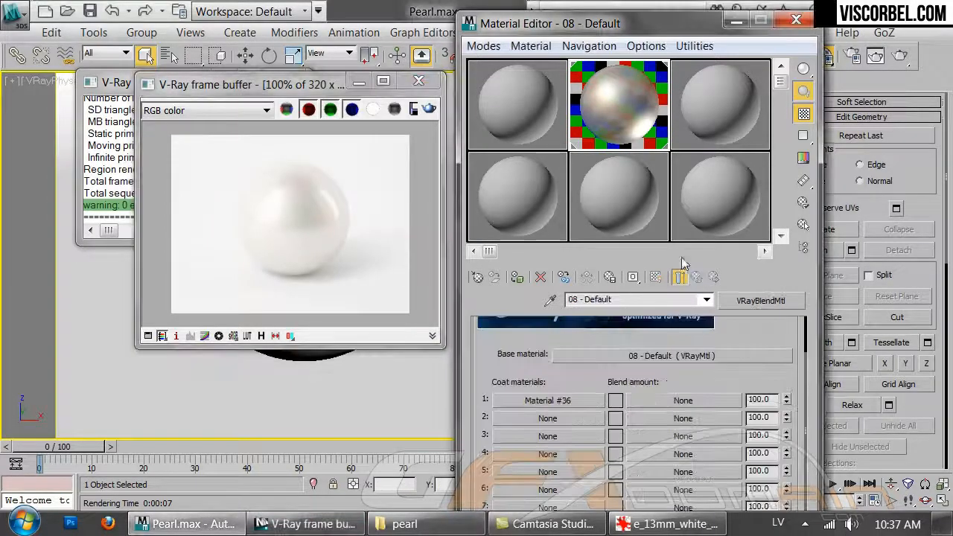
{"action": "left_click", "coordinate": [680, 360]}
{"action": "left_click", "coordinate": [630, 388]}
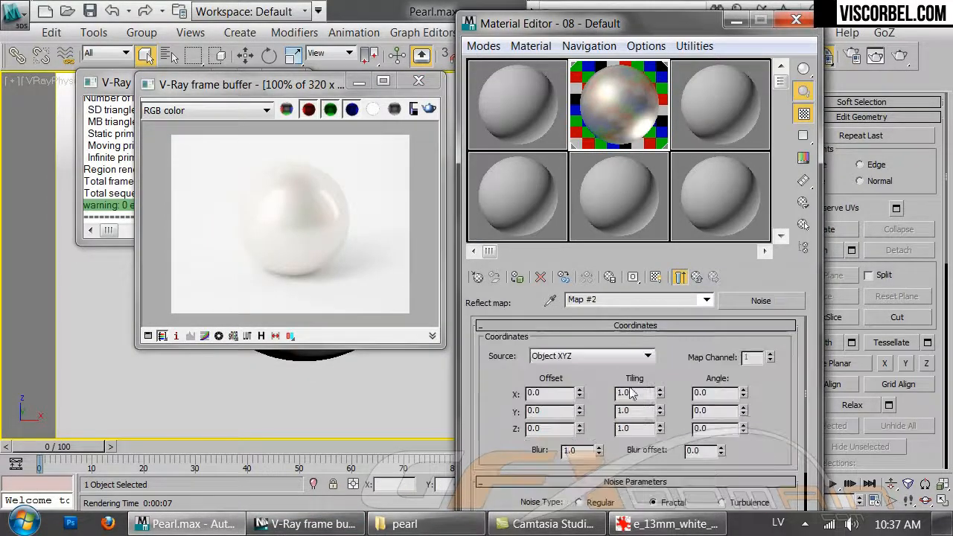
{"action": "left_click_drag", "start_coordinate": [514, 435], "coordinate": [572, 361]}
{"action": "left_click", "coordinate": [611, 482]}
{"action": "mouse_move", "coordinate": [637, 175]}
{"action": "left_mouse_down"}
{"action": "mouse_move", "coordinate": [646, 177]}
{"action": "mouse_move", "coordinate": [623, 177]}
{"action": "mouse_move", "coordinate": [652, 177]}
{"action": "left_mouse_up"}
{"action": "left_click", "coordinate": [635, 255]}
{"action": "left_click", "coordinate": [615, 503]}
{"action": "left_click", "coordinate": [635, 255]}
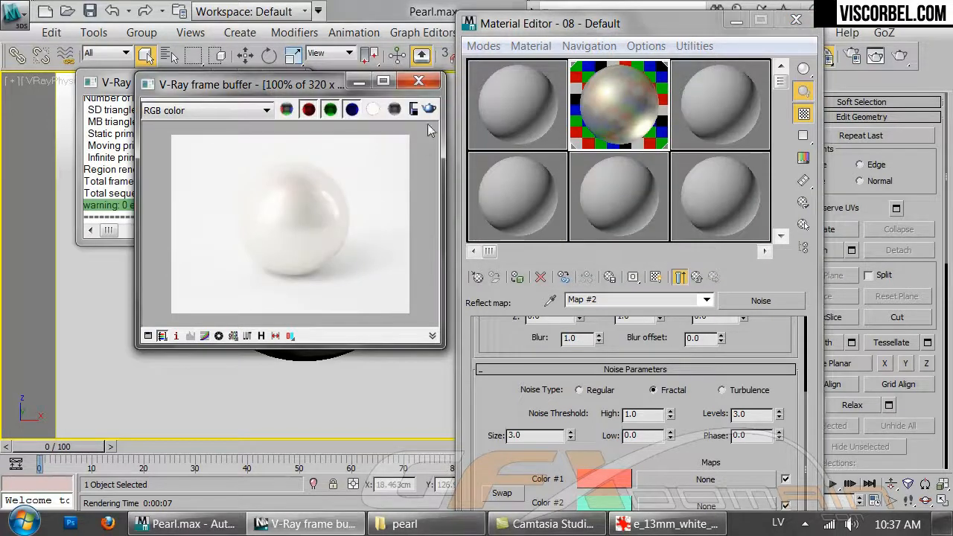
{"action": "left_click", "coordinate": [429, 110]}
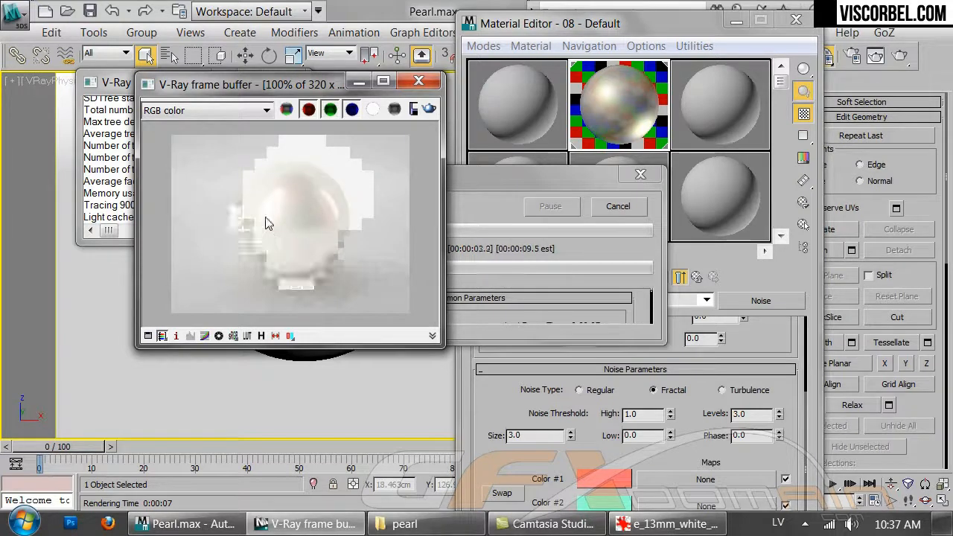
- Shift the hue of the Noise map's Color #1 toward pink, about 250, and render the scene again
{"action": "left_click", "coordinate": [603, 479]}
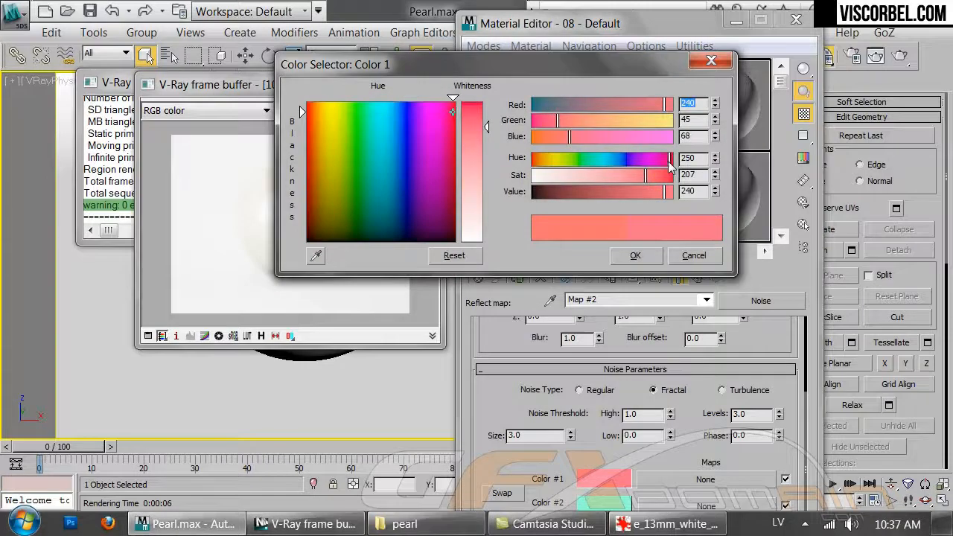
{"action": "left_click", "coordinate": [633, 256]}
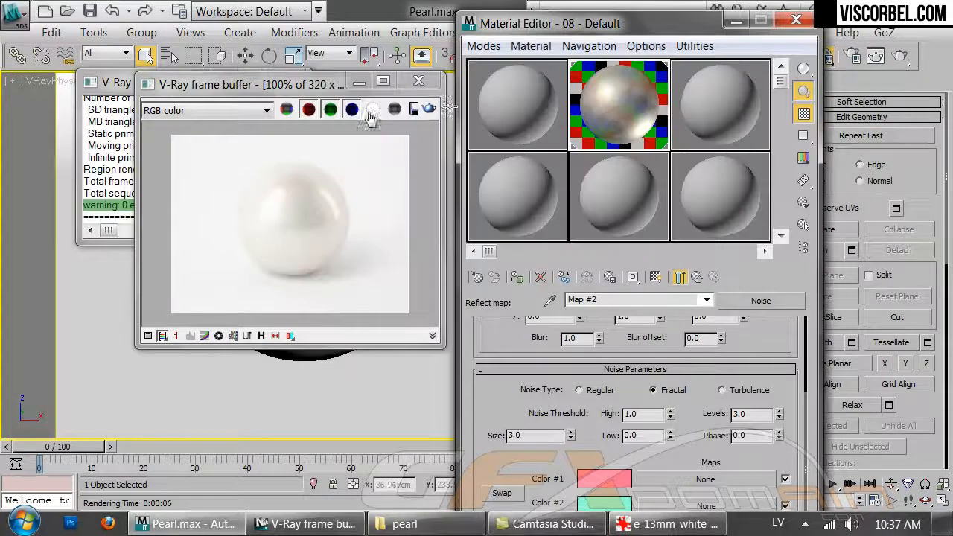
{"action": "left_click", "coordinate": [429, 109]}
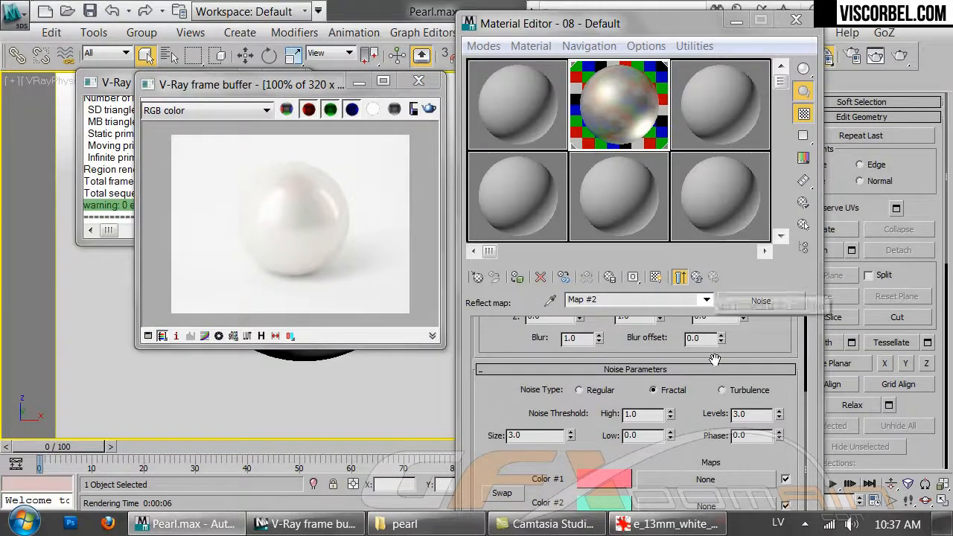
- Compare the new render with the pearl reference photo and go back up to the base material's settings
{"action": "left_click", "coordinate": [667, 523]}
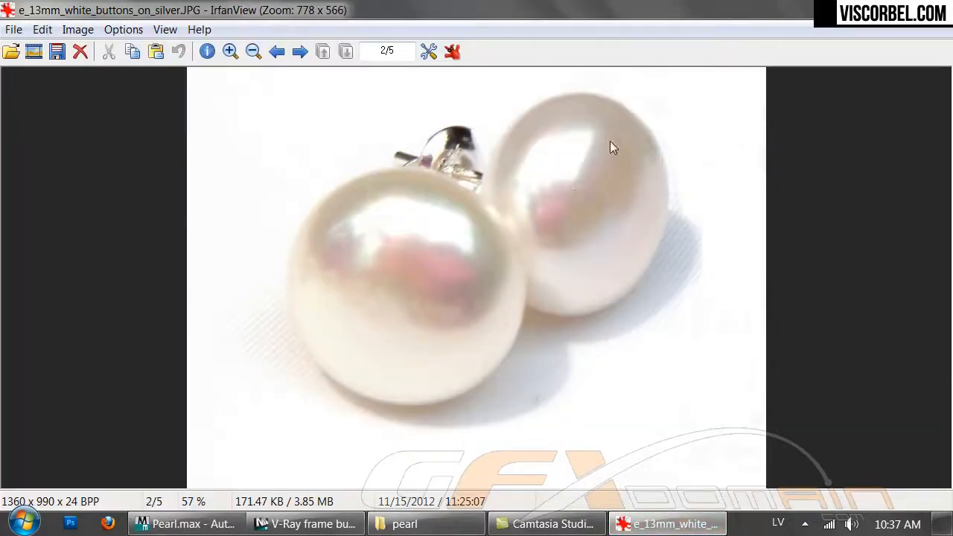
{"action": "left_click", "coordinate": [298, 524]}
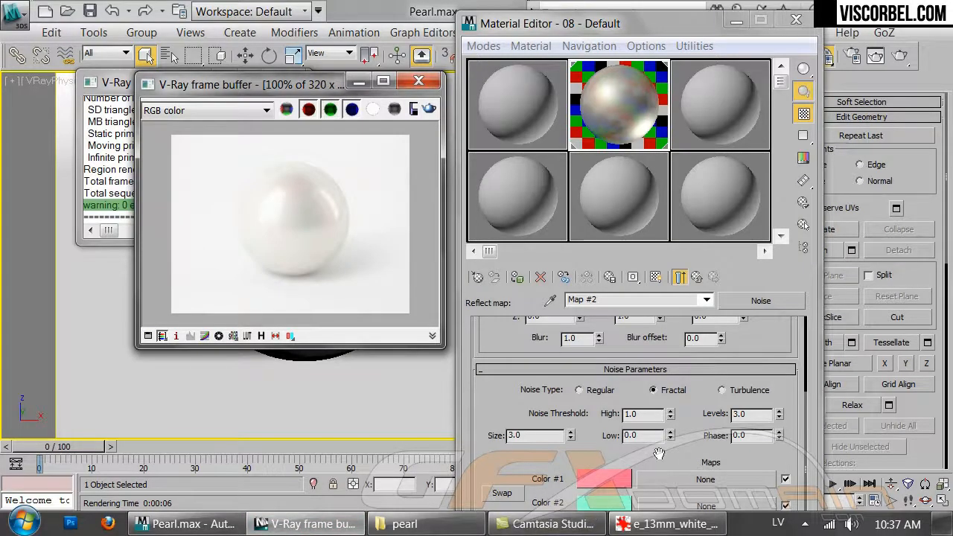
{"action": "left_click", "coordinate": [608, 451]}
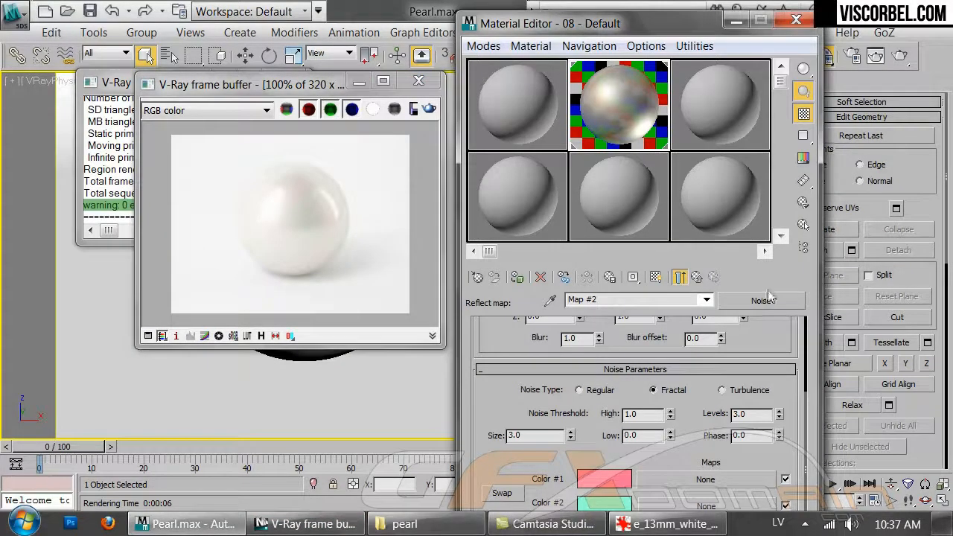
{"action": "left_click", "coordinate": [698, 277]}
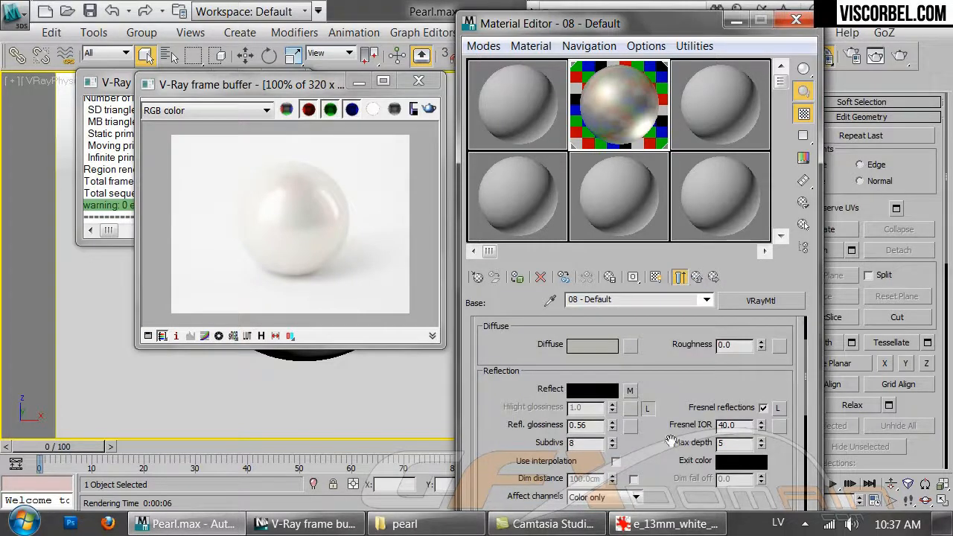
- Add a Noise map to the bump slot of the base material
{"action": "scroll", "coordinate": [660, 425], "scroll_direction": "down", "scroll_amount": 10}
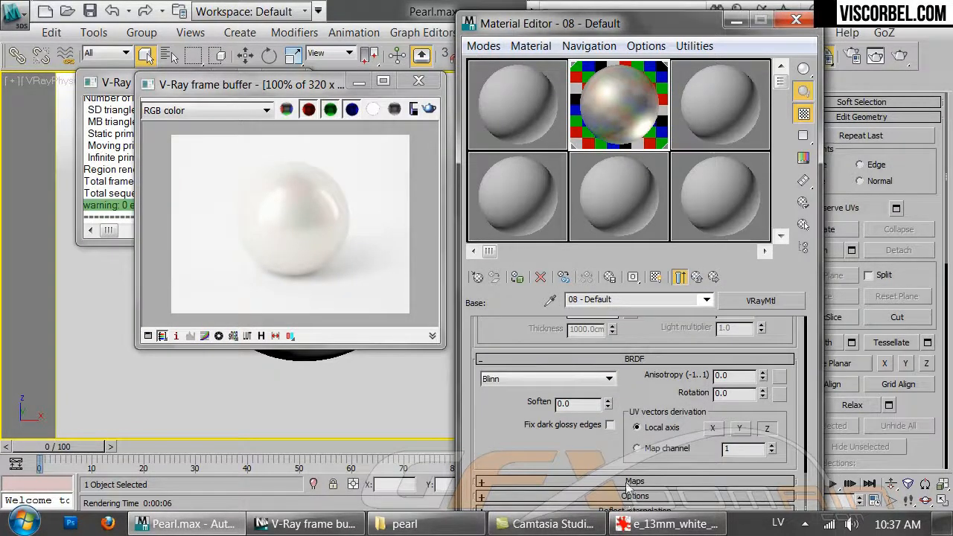
{"action": "left_click", "coordinate": [630, 482]}
{"action": "scroll", "coordinate": [633, 414], "scroll_direction": "down", "scroll_amount": 8}
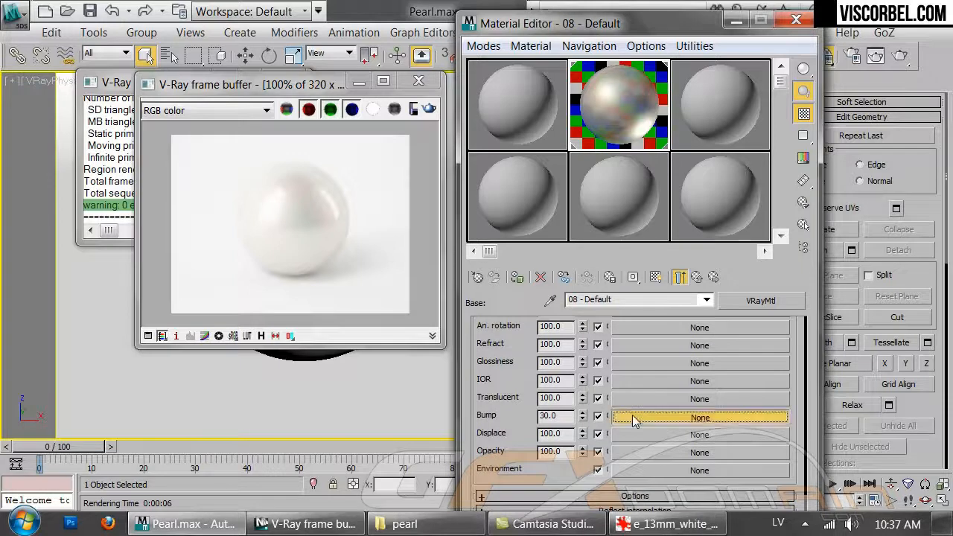
{"action": "left_click", "coordinate": [632, 415]}
{"action": "double_click", "coordinate": [393, 280]}
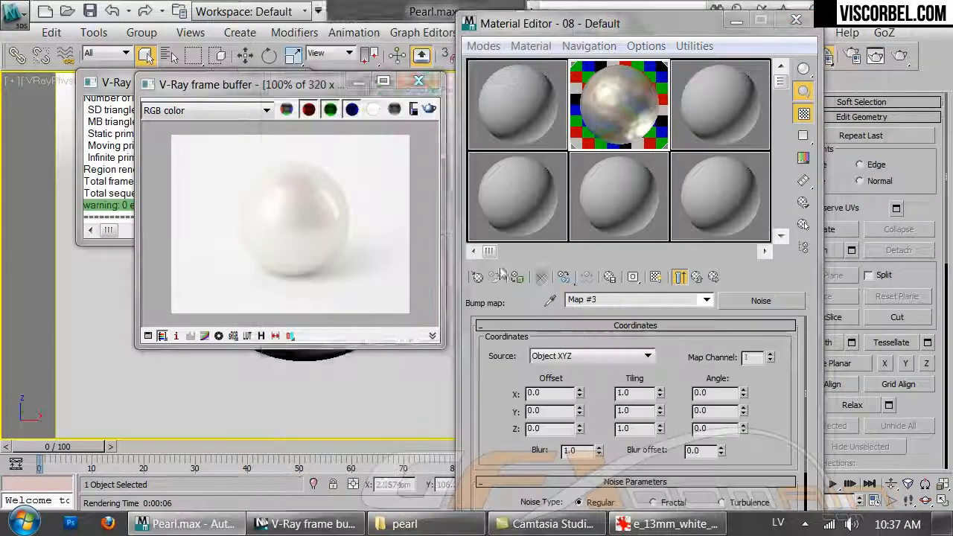
- Set the base bump Noise to Fractal with a size of 10 and render the scene
{"action": "scroll", "coordinate": [601, 416], "scroll_direction": "down", "scroll_amount": 4}
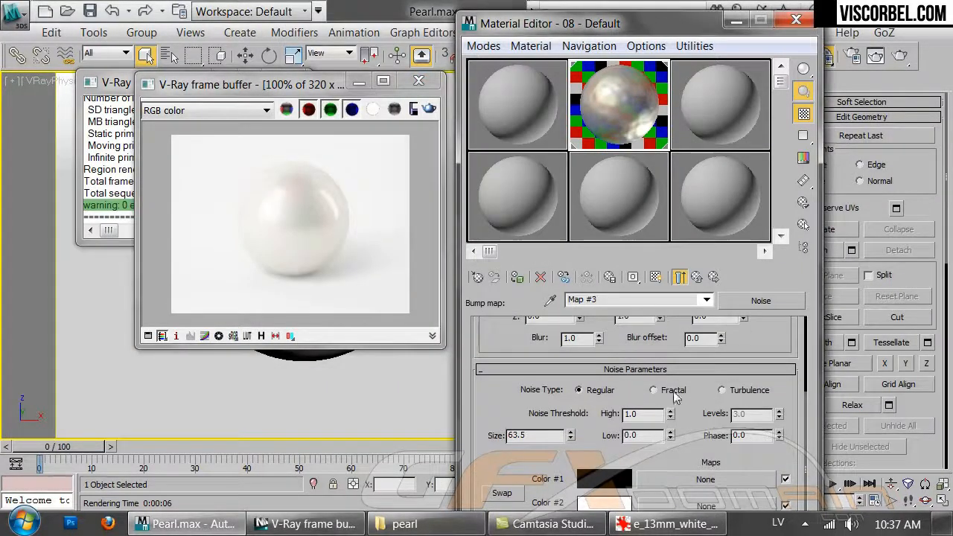
{"action": "double_click", "coordinate": [517, 435]}
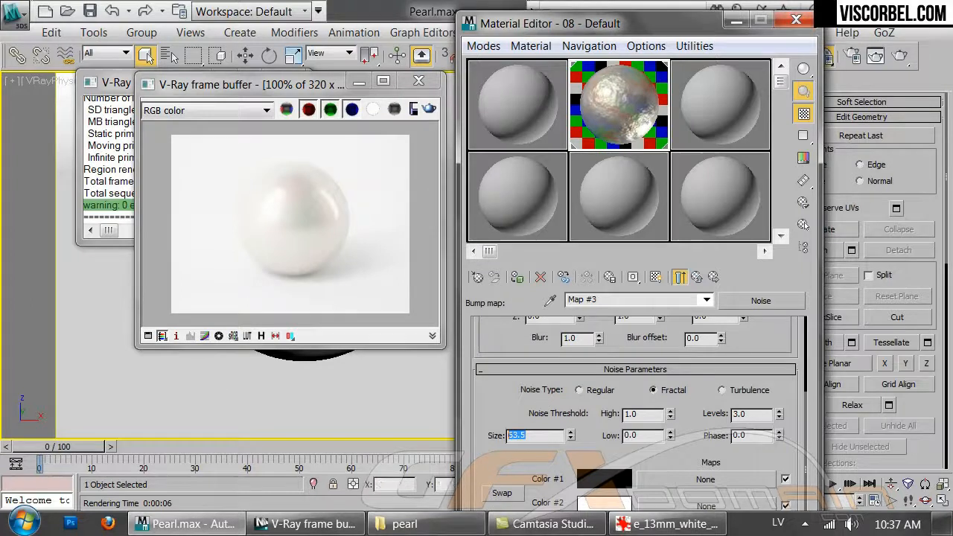
{"action": "type", "text": "10"}
{"action": "key", "text": "Return"}
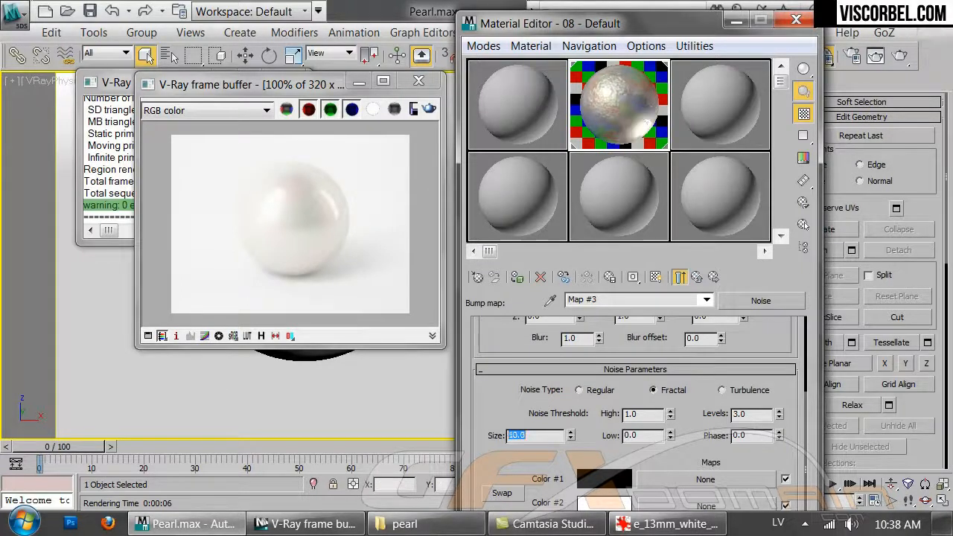
{"action": "left_click", "coordinate": [429, 108]}
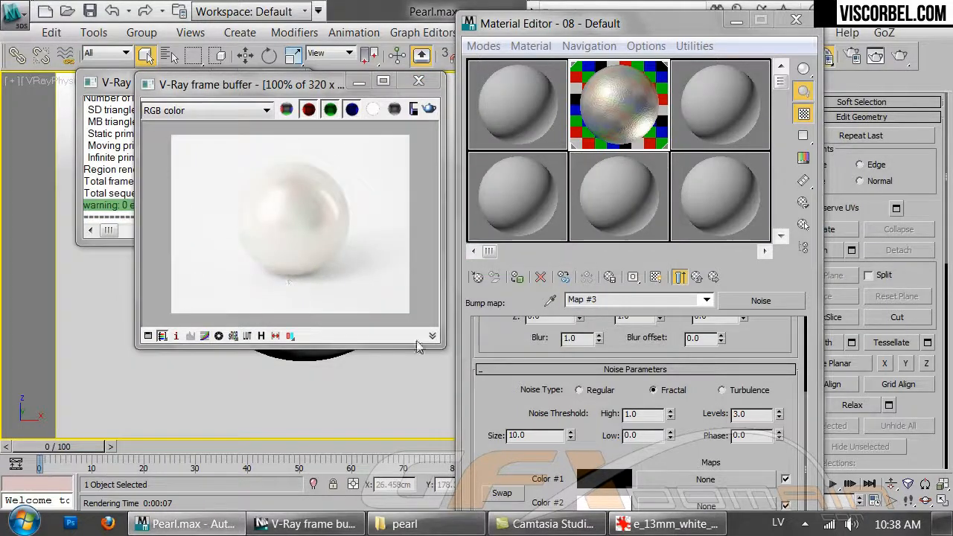
- Set the base bump Noise's levels to 5 and render the scene again
{"action": "left_click_drag", "start_coordinate": [761, 416], "coordinate": [508, 341]}
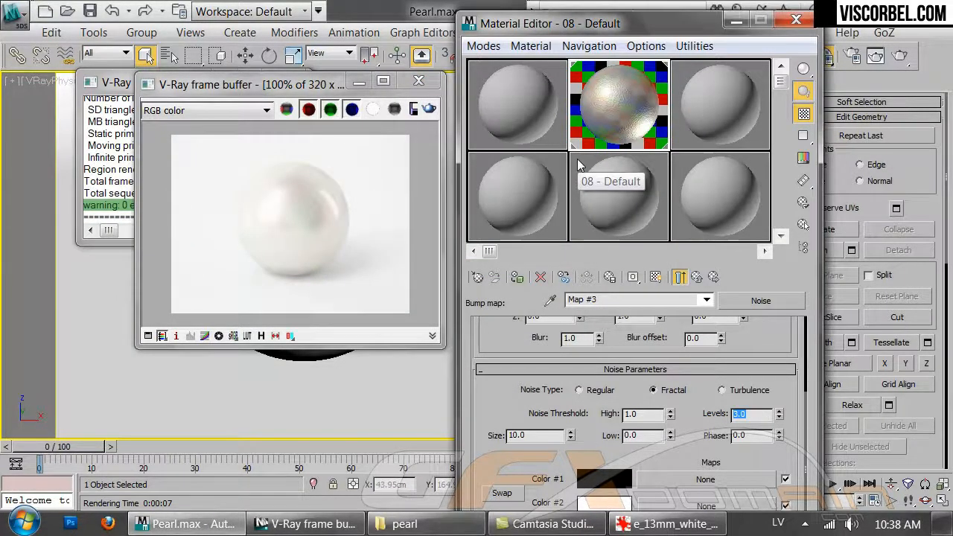
{"action": "type", "text": "5"}
{"action": "key", "text": "Return"}
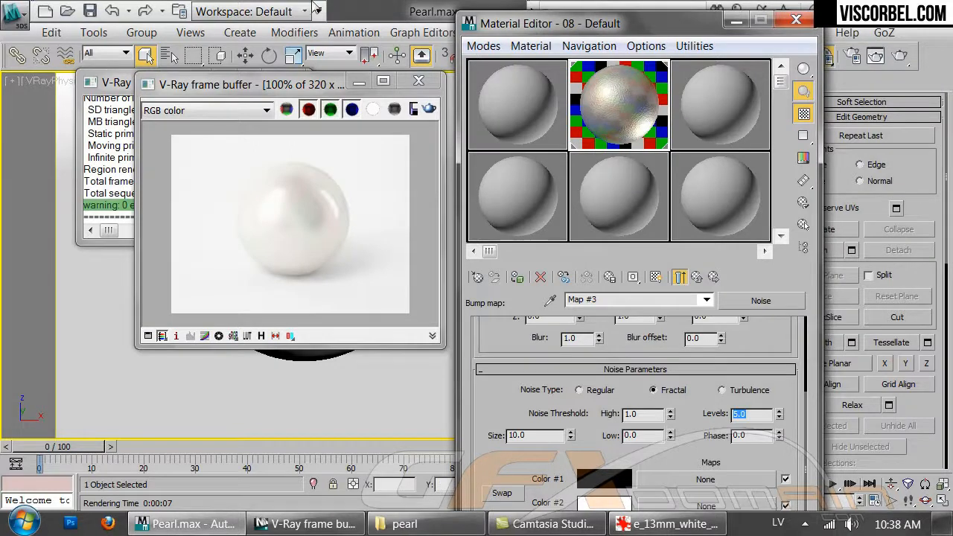
{"action": "left_click", "coordinate": [429, 109]}
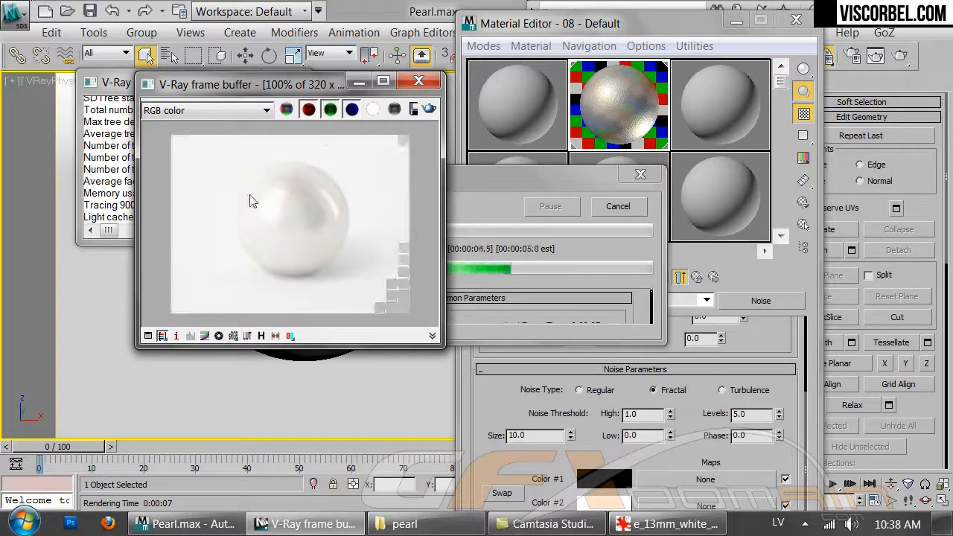
- Go into the blend material's first coat material and add a Noise map to its bump slot
{"action": "left_click", "coordinate": [696, 277]}
{"action": "left_click", "coordinate": [697, 277]}
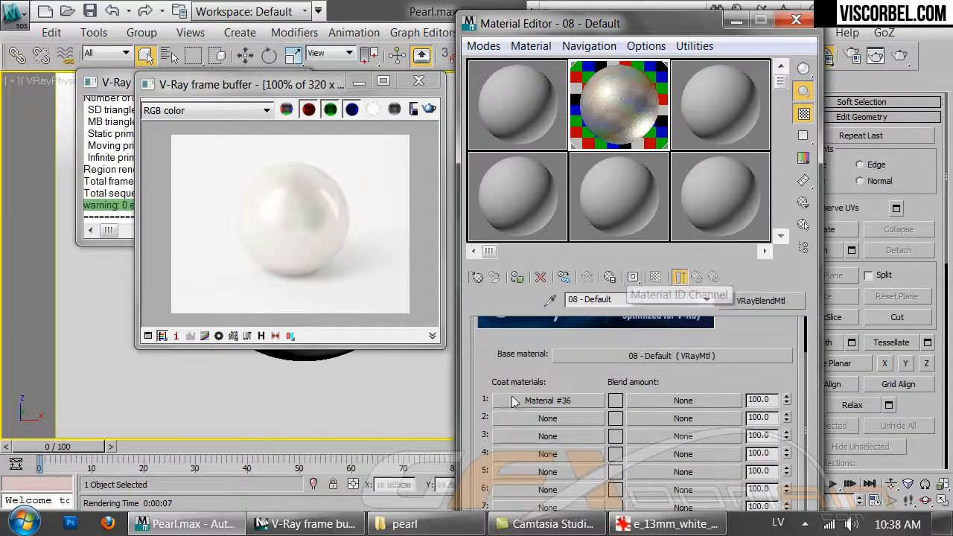
{"action": "left_click", "coordinate": [683, 399]}
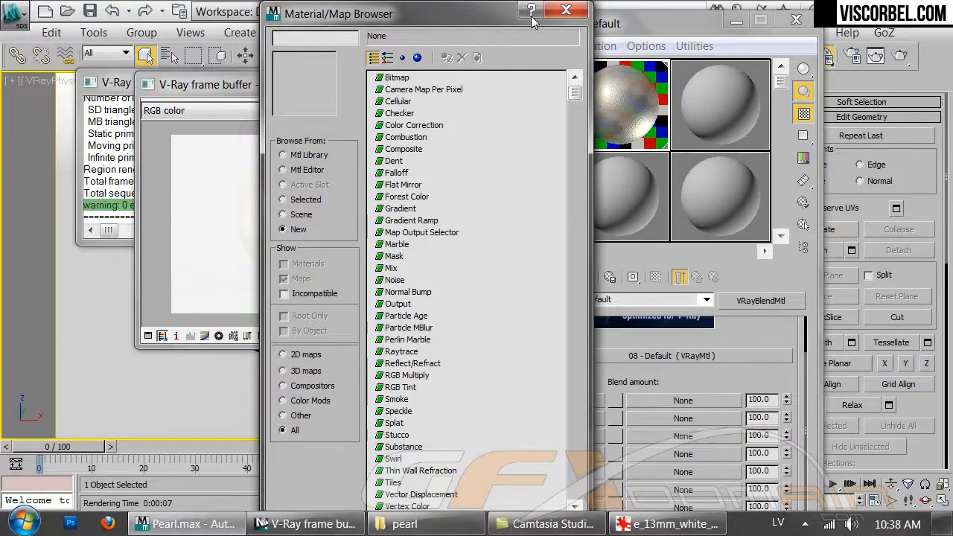
{"action": "left_click", "coordinate": [566, 10]}
{"action": "left_click", "coordinate": [563, 401]}
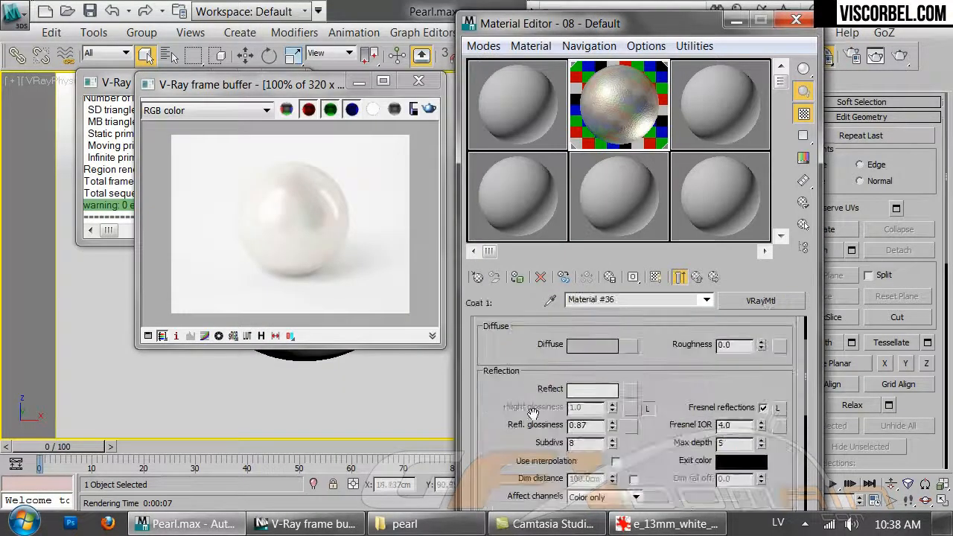
{"action": "scroll", "coordinate": [586, 366], "scroll_direction": "down", "scroll_amount": 5}
{"action": "scroll", "coordinate": [586, 366], "scroll_direction": "down", "scroll_amount": 4}
{"action": "left_click", "coordinate": [586, 482]}
{"action": "scroll", "coordinate": [562, 478], "scroll_direction": "down", "scroll_amount": 4}
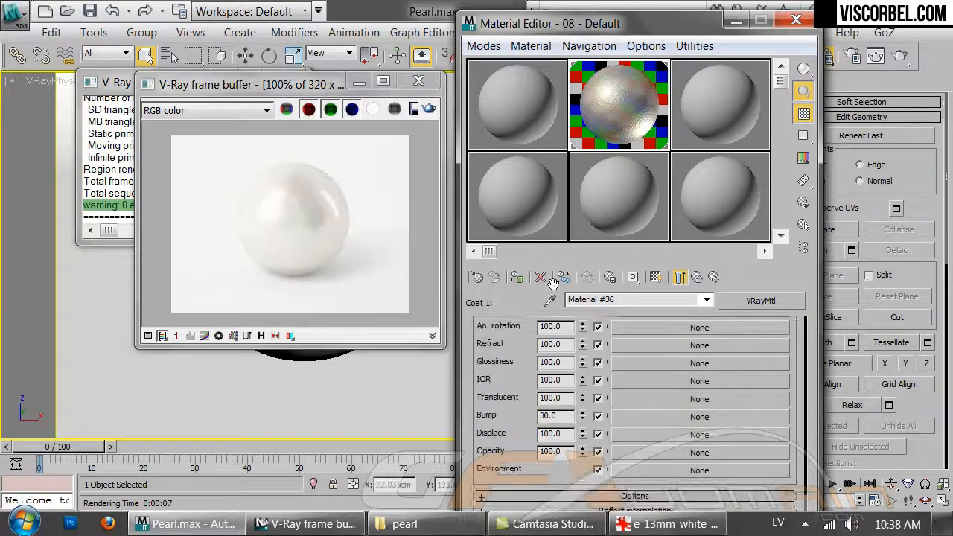
{"action": "left_click", "coordinate": [626, 415]}
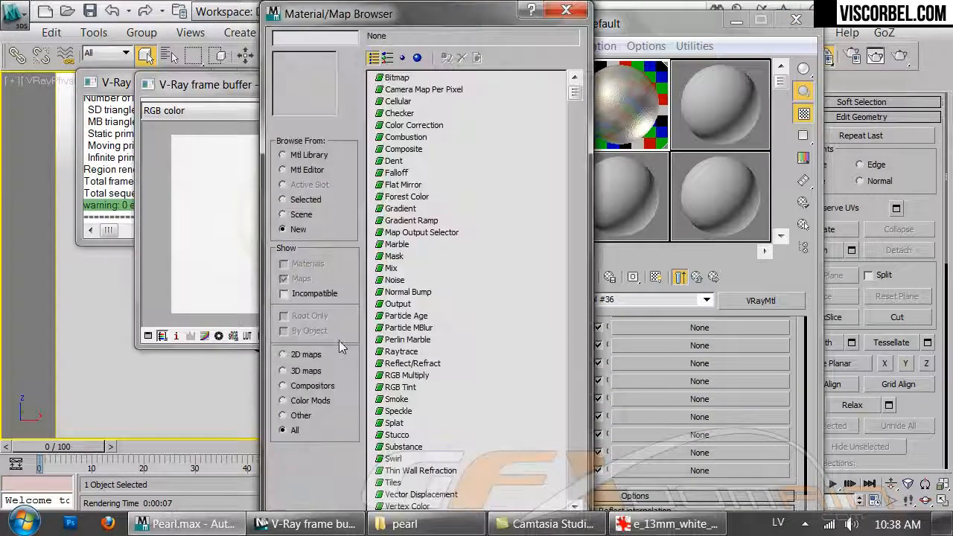
{"action": "double_click", "coordinate": [395, 281]}
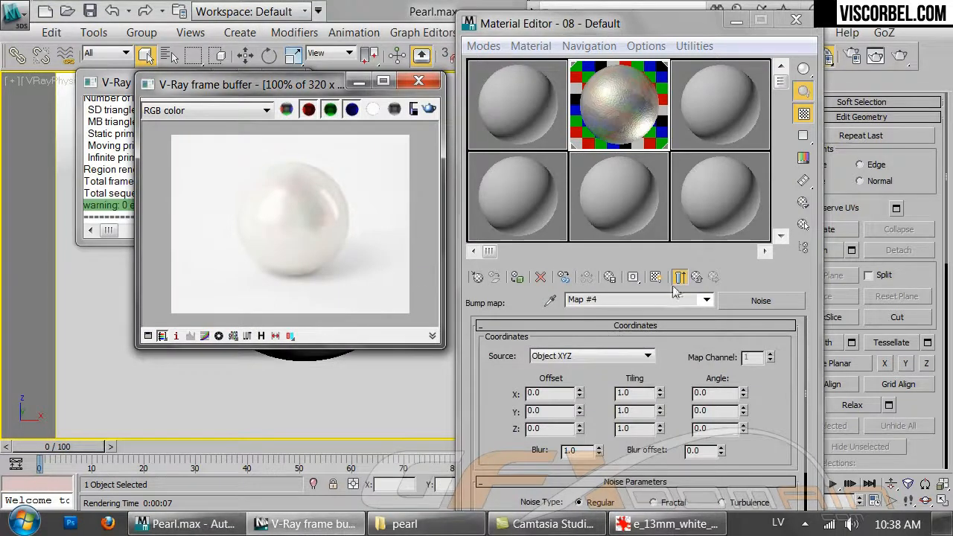
- Set the coat material's bump amount to 5
{"action": "left_click", "coordinate": [699, 279]}
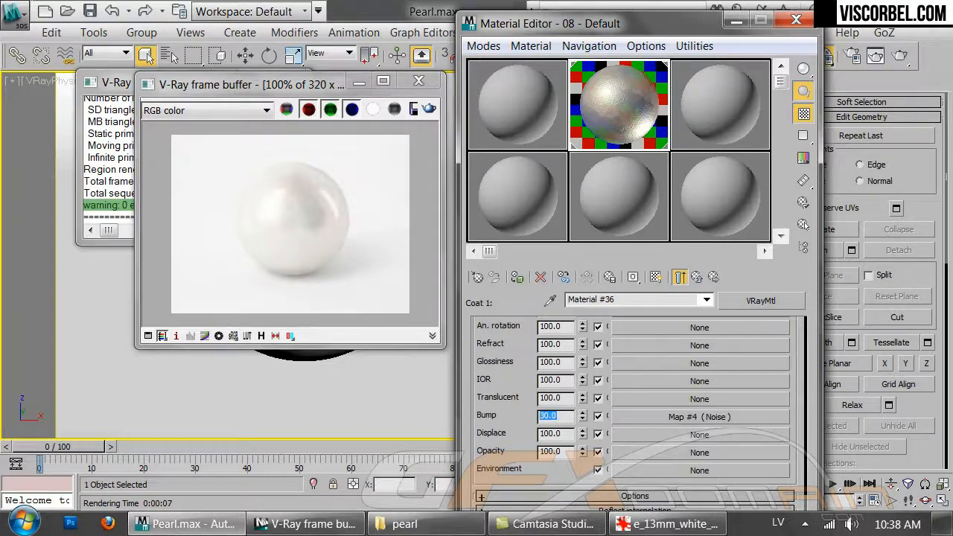
{"action": "type", "text": "5"}
{"action": "key", "text": "Return"}
- Make the coat's bump Noise Fractal and render it at size 15, followed by a render at size 5
{"action": "left_click", "coordinate": [689, 417]}
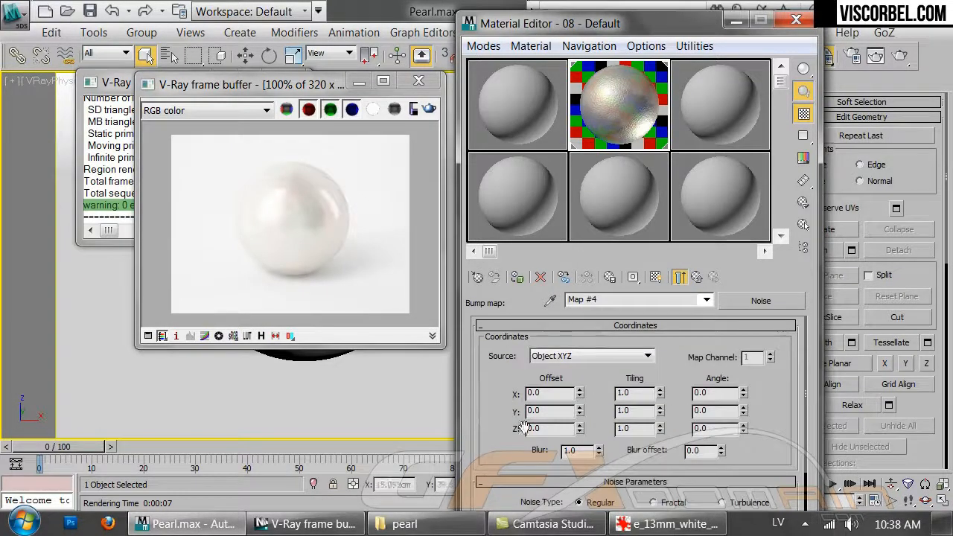
{"action": "scroll", "coordinate": [531, 429], "scroll_direction": "down", "scroll_amount": 5}
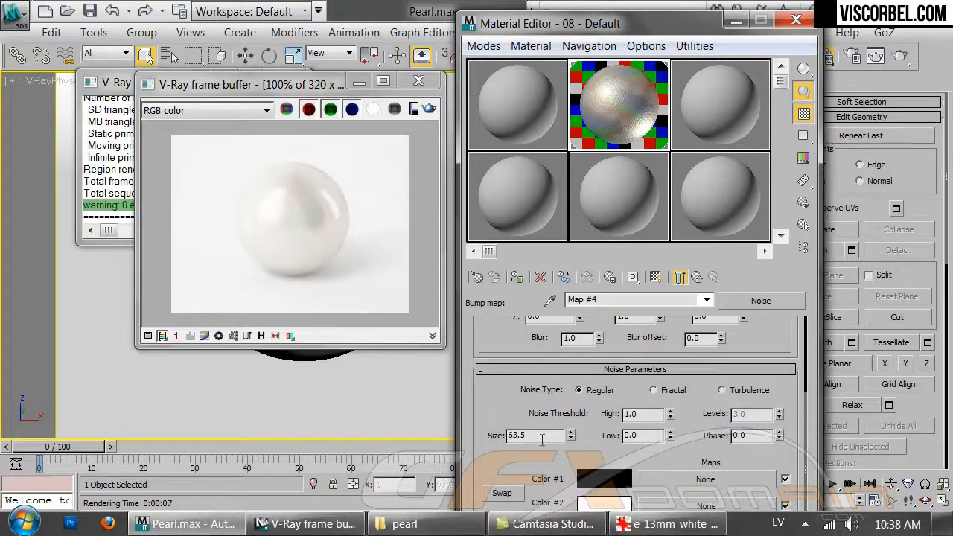
{"action": "double_click", "coordinate": [514, 435]}
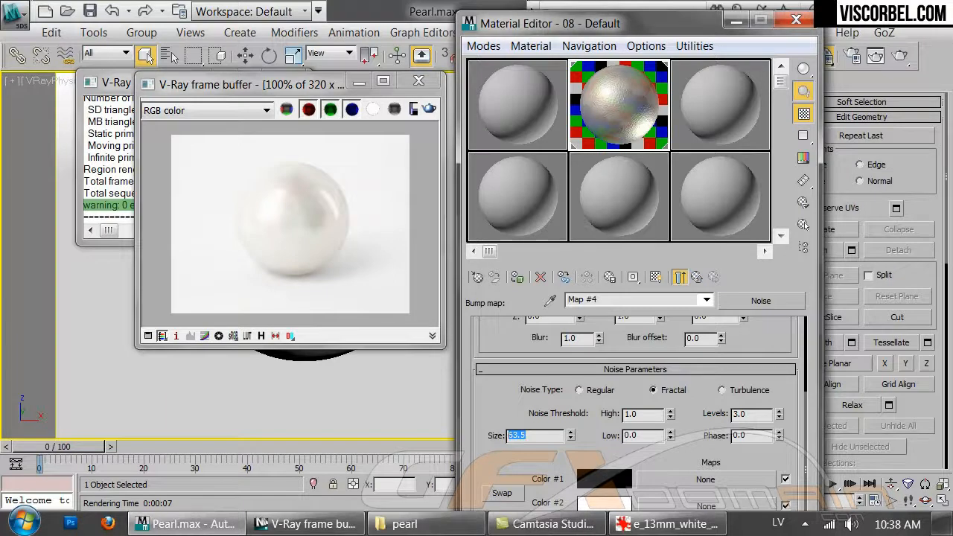
{"action": "left_click", "coordinate": [428, 109]}
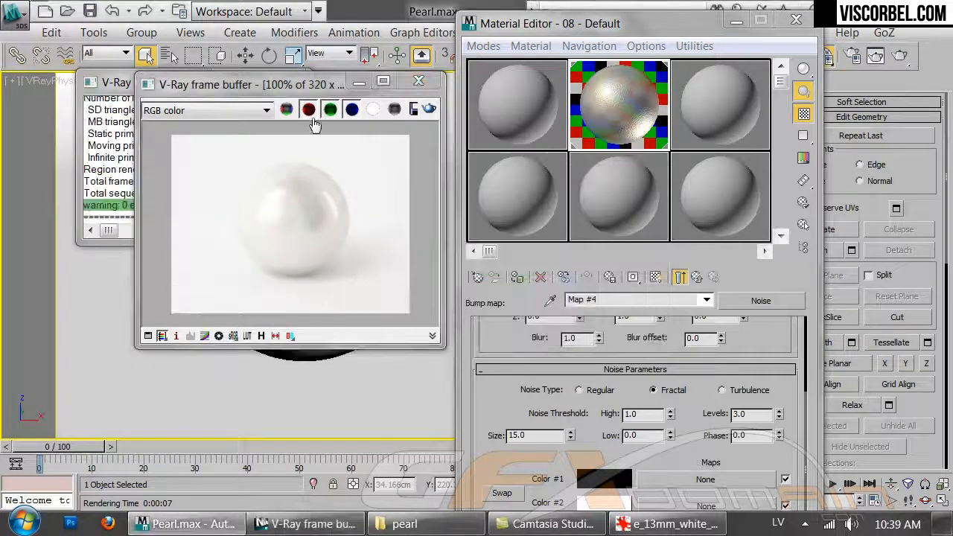
{"action": "left_click_drag", "start_coordinate": [557, 434], "coordinate": [359, 421]}
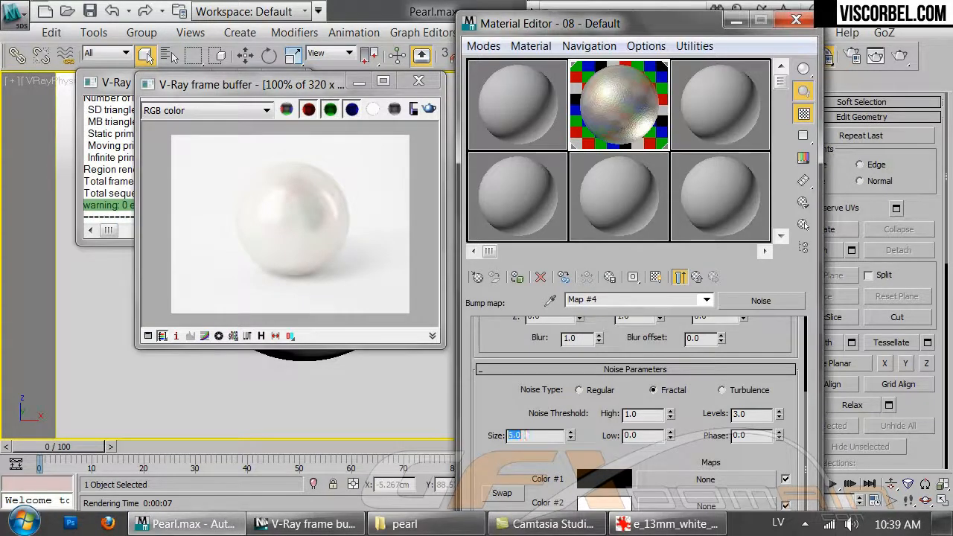
{"action": "left_click", "coordinate": [428, 109]}
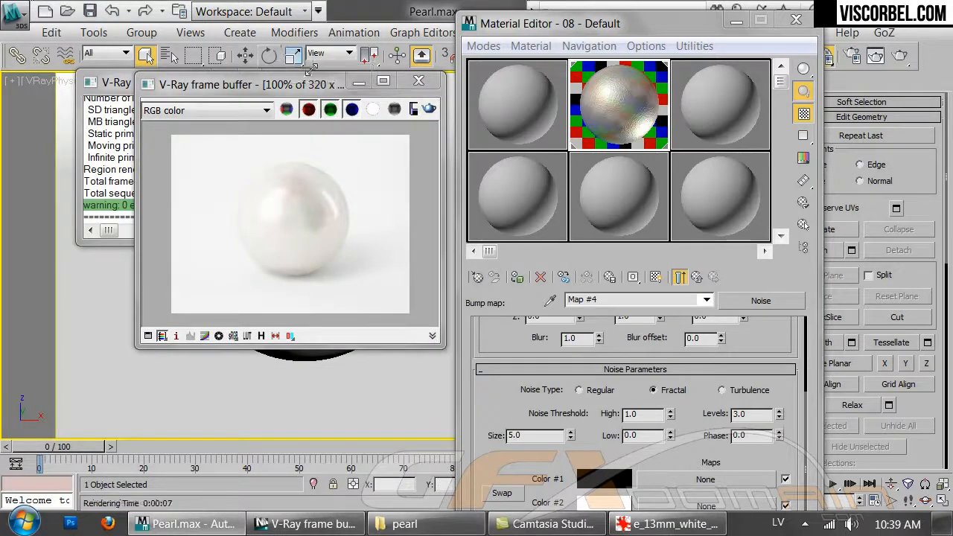
- Set the coat material's bump amount to 2 and render the scene to review the pearl
{"action": "left_click", "coordinate": [697, 278]}
{"action": "double_click", "coordinate": [569, 416]}
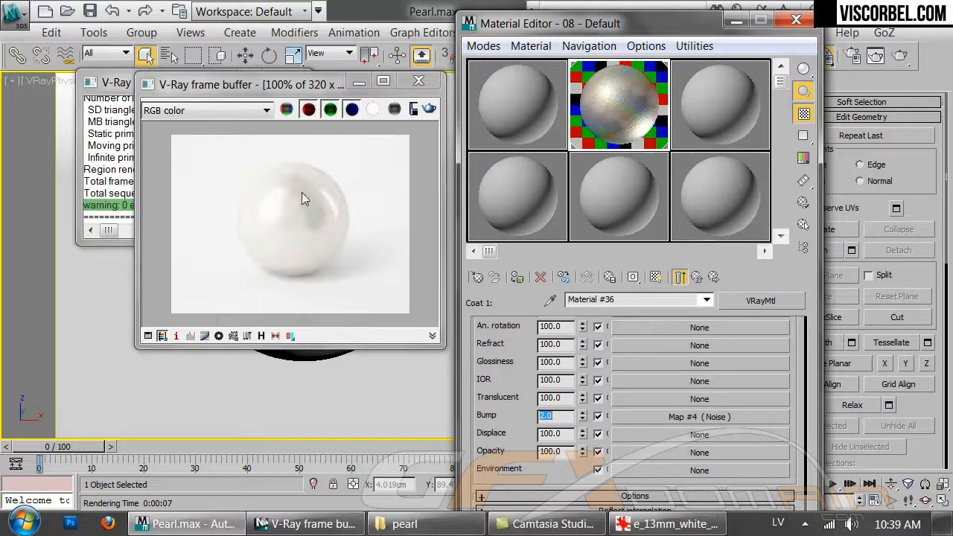
{"action": "left_click", "coordinate": [430, 110]}
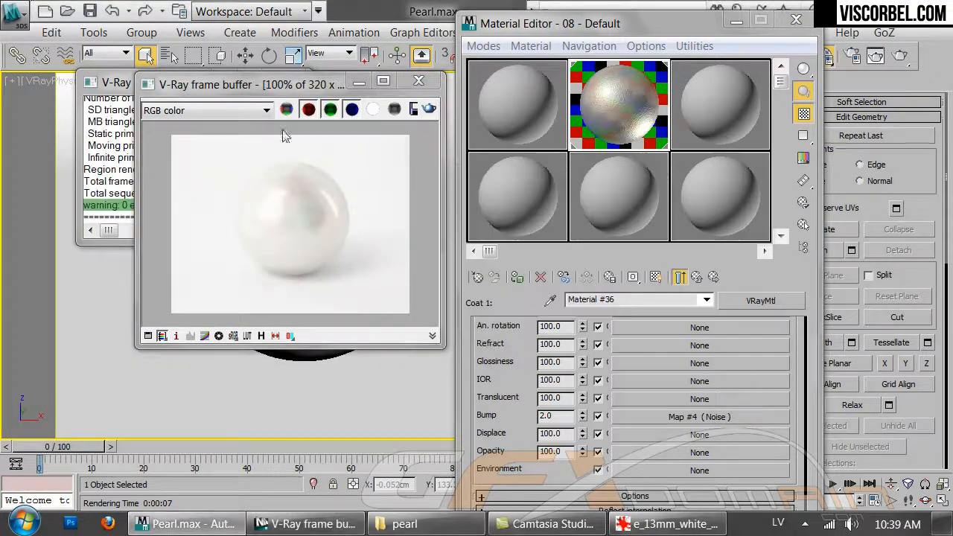
{"action": "left_click_drag", "start_coordinate": [285, 88], "coordinate": [367, 64]}
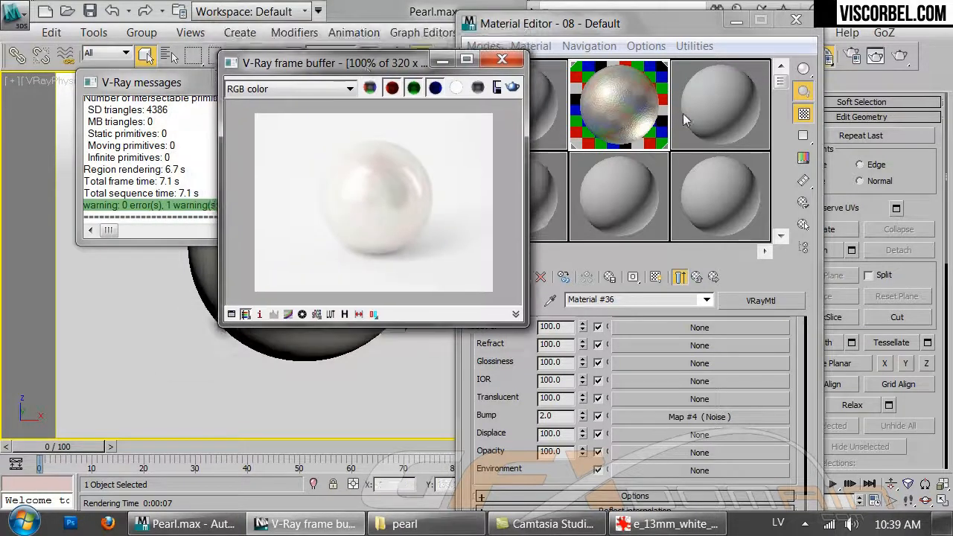
- Rename the top-level blend material as Pearl _White and bring the rendered pearl back into view
{"action": "left_click", "coordinate": [699, 277]}
{"action": "double_click", "coordinate": [648, 300]}
{"action": "type", "text": "Pearl _White"}
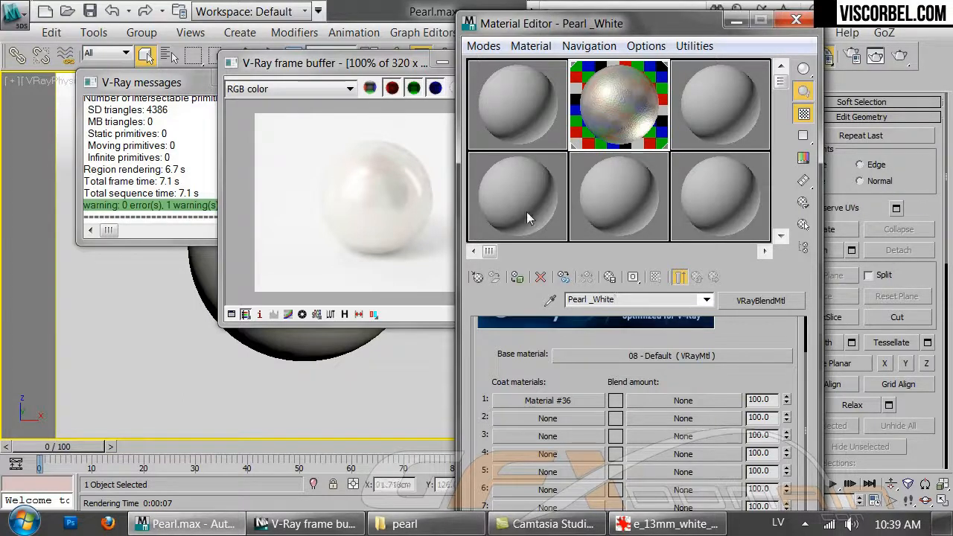
{"action": "left_click", "coordinate": [342, 186]}
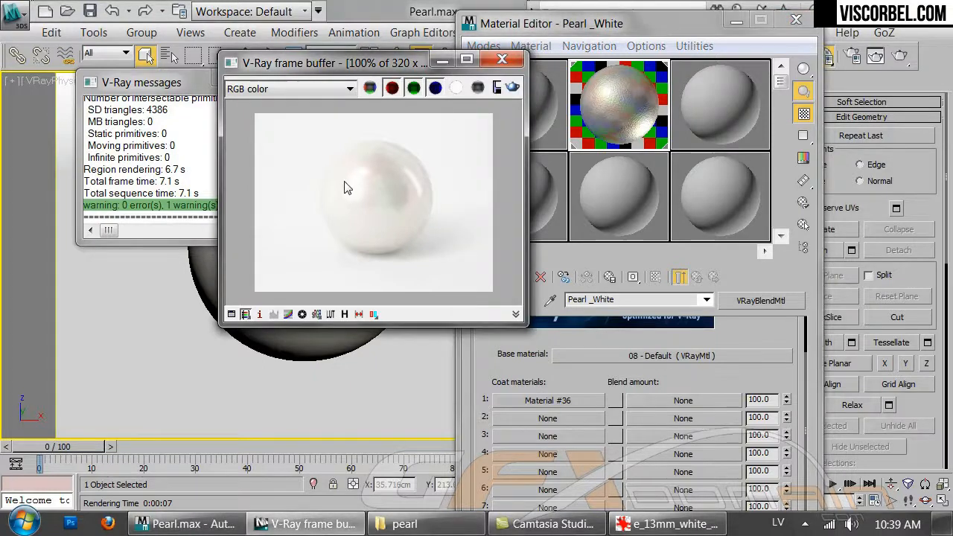
- Select the unused 07 - Default material and open black-pearls-tahiti-tortle.jpg in IrfanView in place of the white pearl photo
{"action": "left_click", "coordinate": [550, 131]}
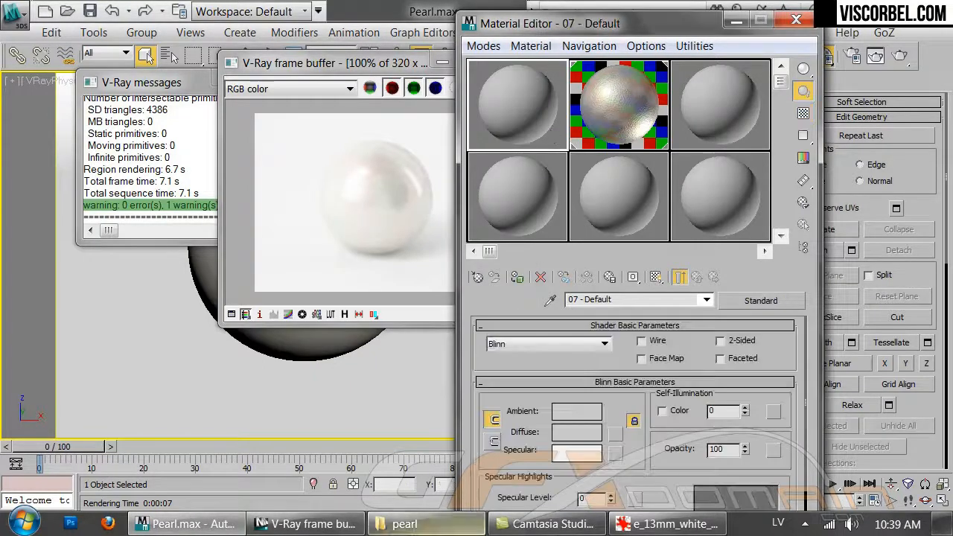
{"action": "left_click", "coordinate": [405, 523]}
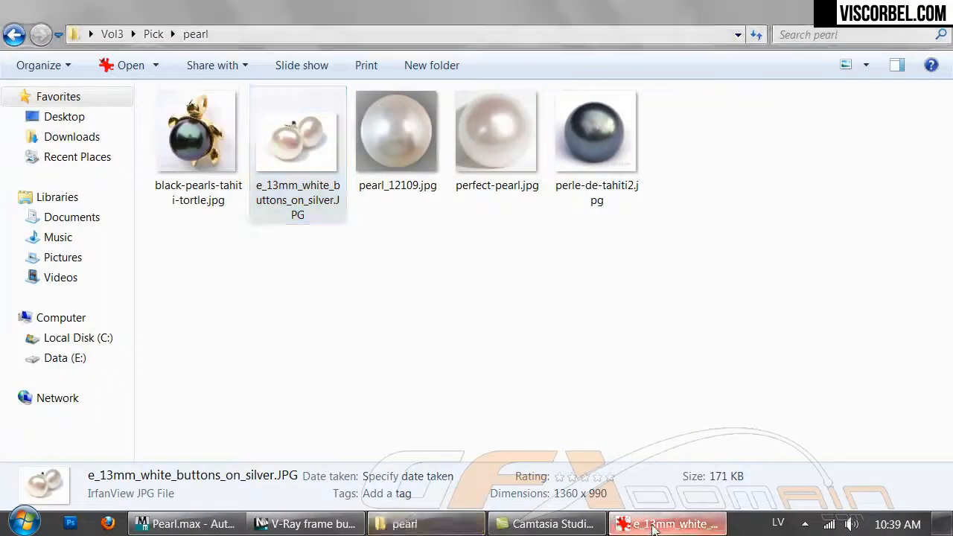
{"action": "right_click", "coordinate": [668, 523]}
{"action": "left_click", "coordinate": [655, 484]}
{"action": "left_click", "coordinate": [206, 132]}
{"action": "double_click", "coordinate": [206, 131]}
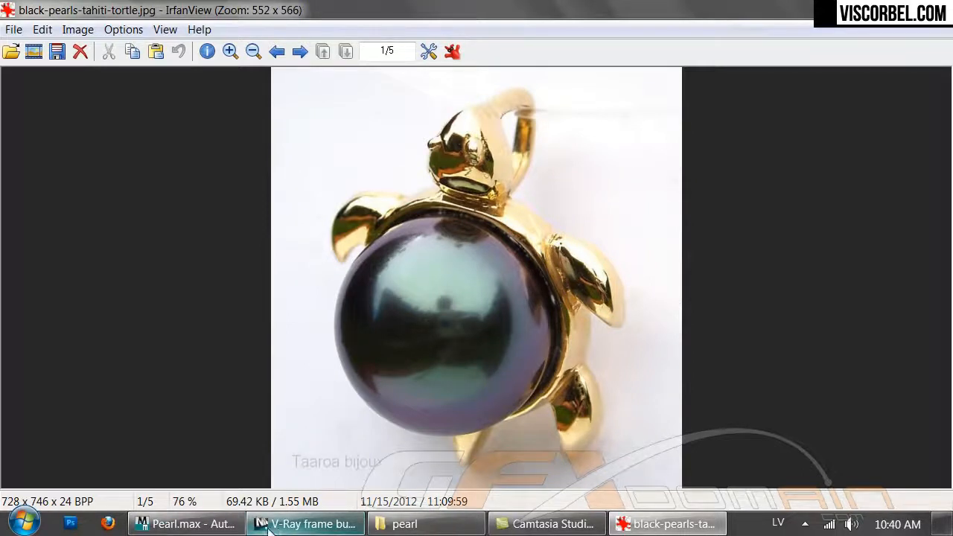
- Return to 3ds Max and change the 07 - Default material's type to VRayMtl
{"action": "left_click", "coordinate": [234, 526]}
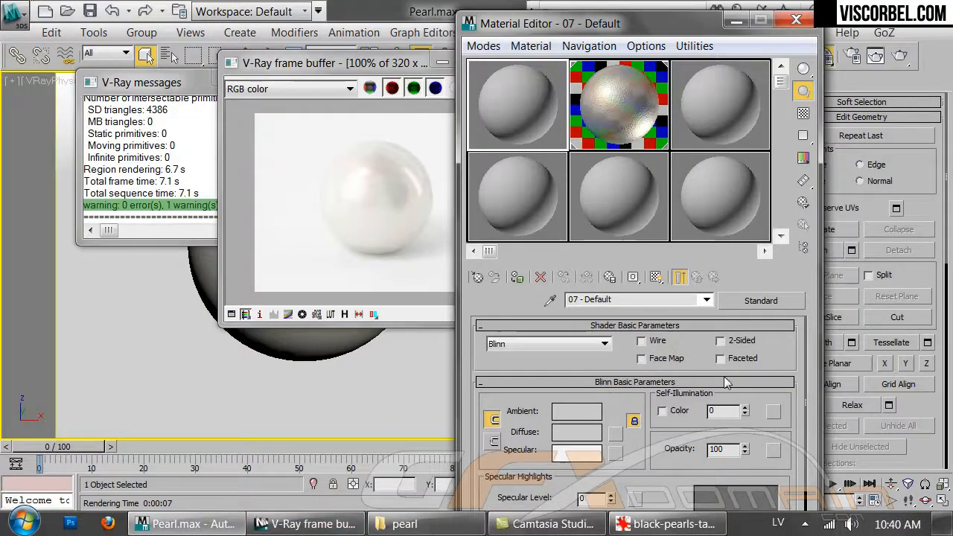
{"action": "left_click", "coordinate": [742, 300]}
{"action": "double_click", "coordinate": [399, 363]}
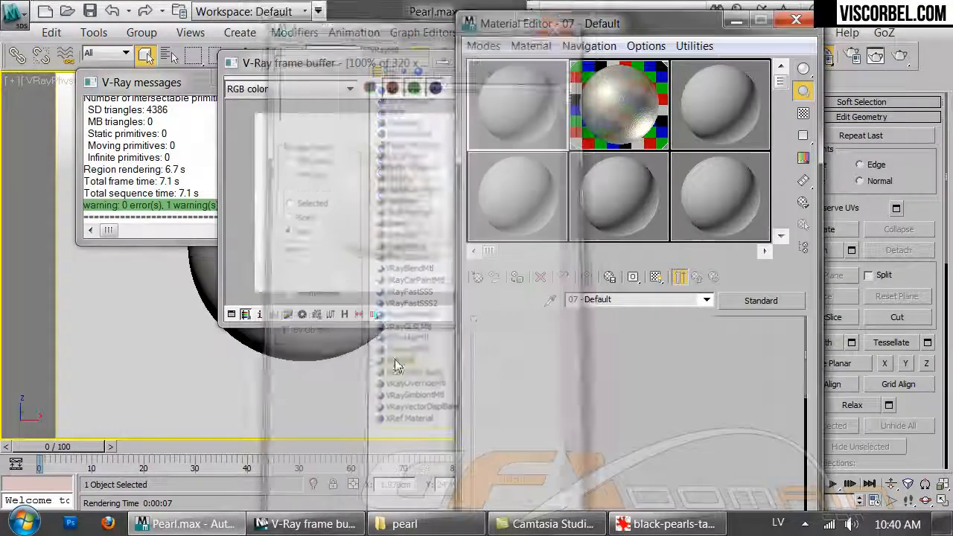
- Close the open render and set the 07 - Default material's diffuse color to near-black with a value of 2
{"action": "left_click", "coordinate": [425, 67]}
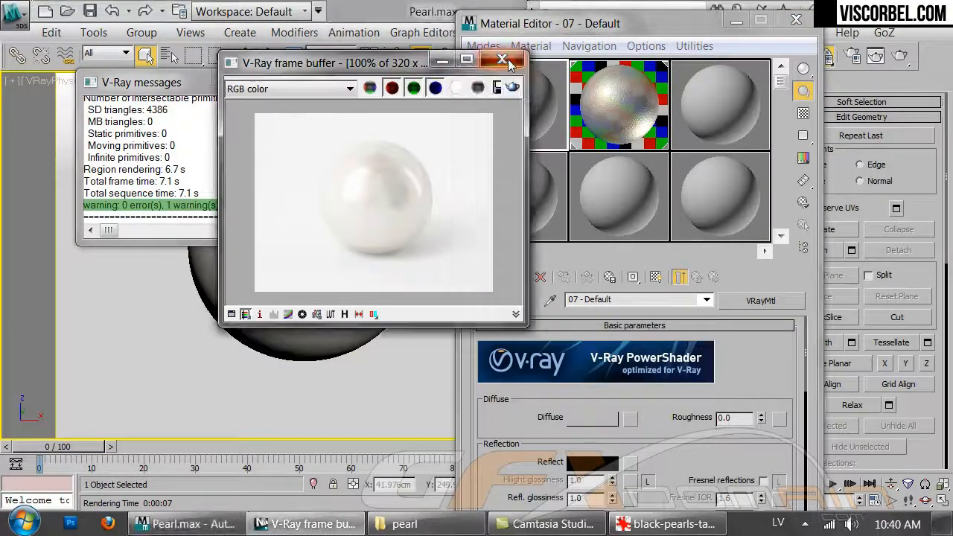
{"action": "left_click", "coordinate": [502, 60]}
{"action": "left_click", "coordinate": [592, 417]}
{"action": "left_click_drag", "start_coordinate": [603, 191], "coordinate": [534, 201]}
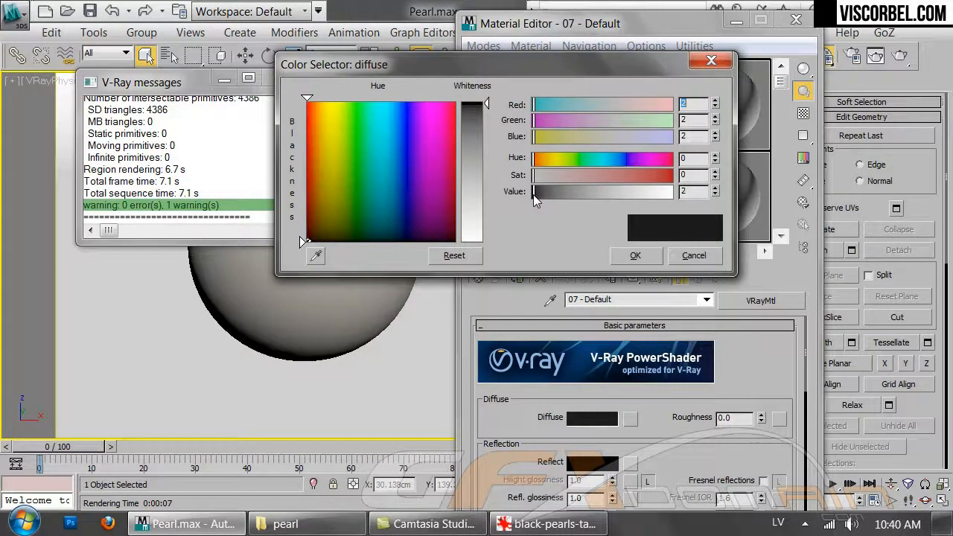
{"action": "left_click", "coordinate": [635, 256]}
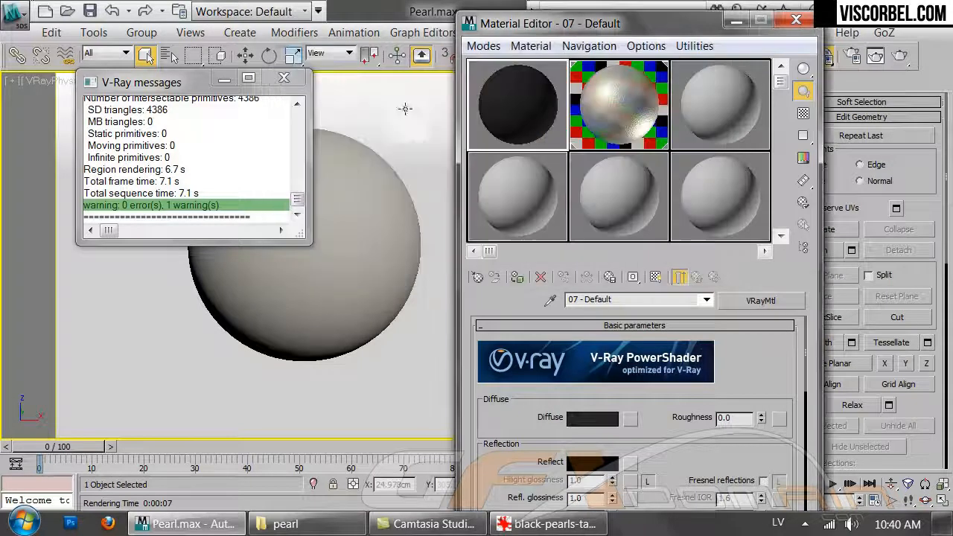
{"action": "left_click", "coordinate": [284, 77]}
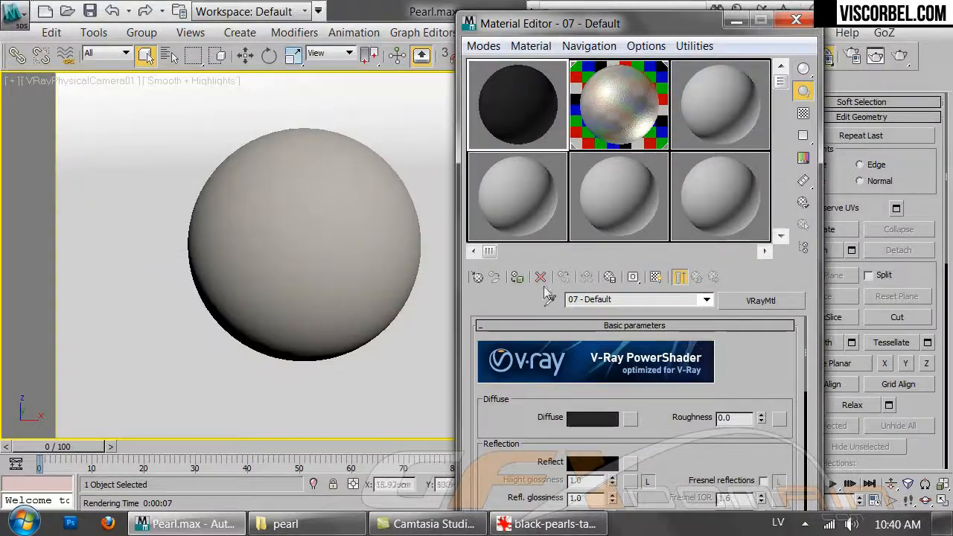
- Check the black pearl reference photo and add a Falloff map to the material's reflection slot
{"action": "left_click", "coordinate": [587, 527]}
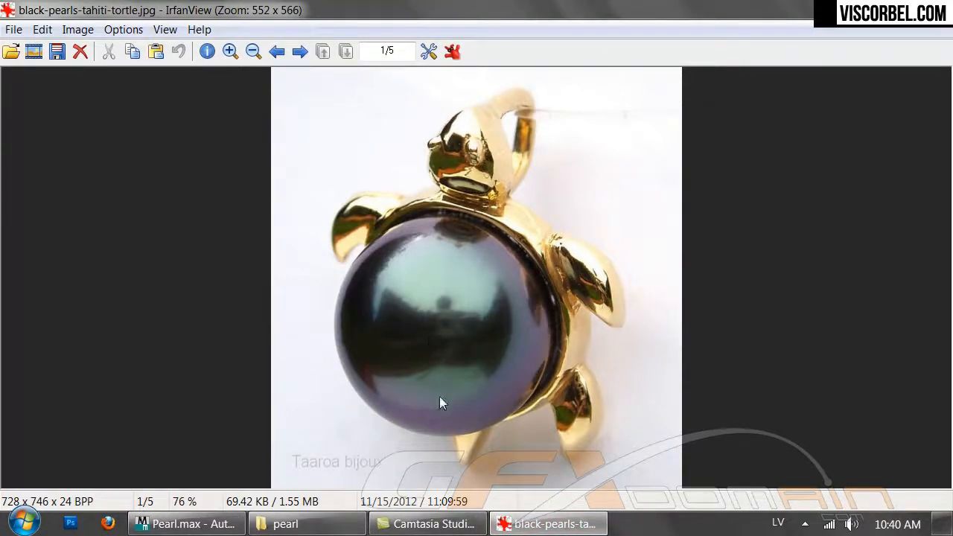
{"action": "left_click", "coordinate": [186, 524]}
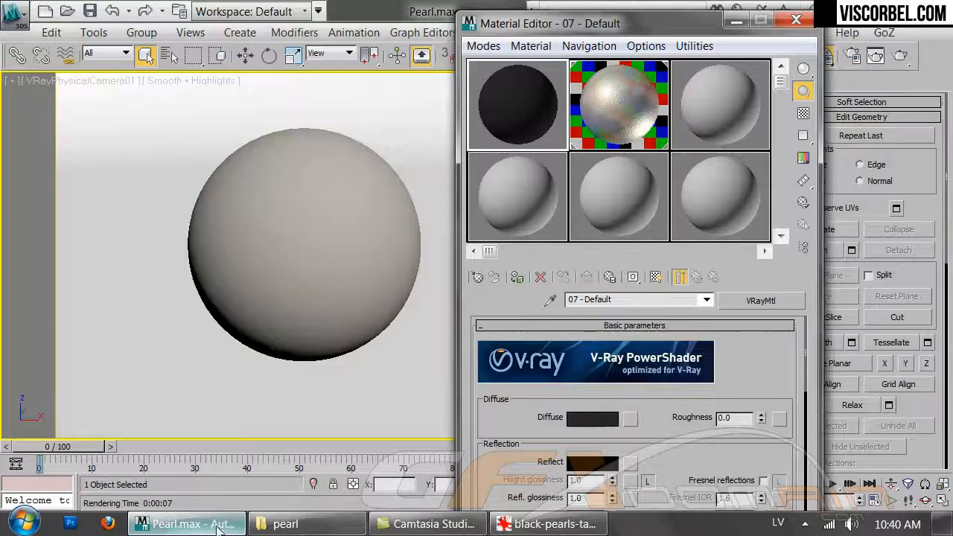
{"action": "left_click_drag", "start_coordinate": [798, 370], "coordinate": [799, 291]}
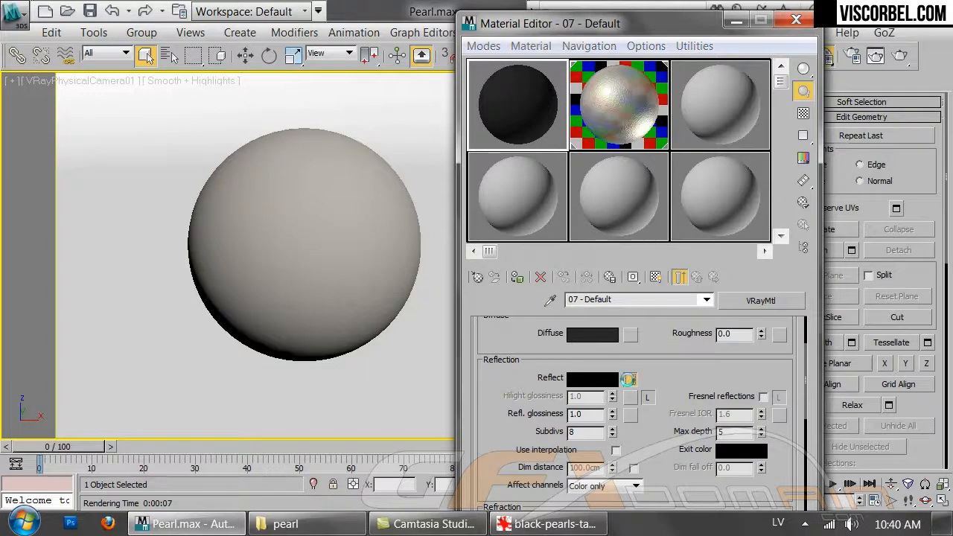
{"action": "left_click", "coordinate": [630, 381]}
{"action": "double_click", "coordinate": [392, 172]}
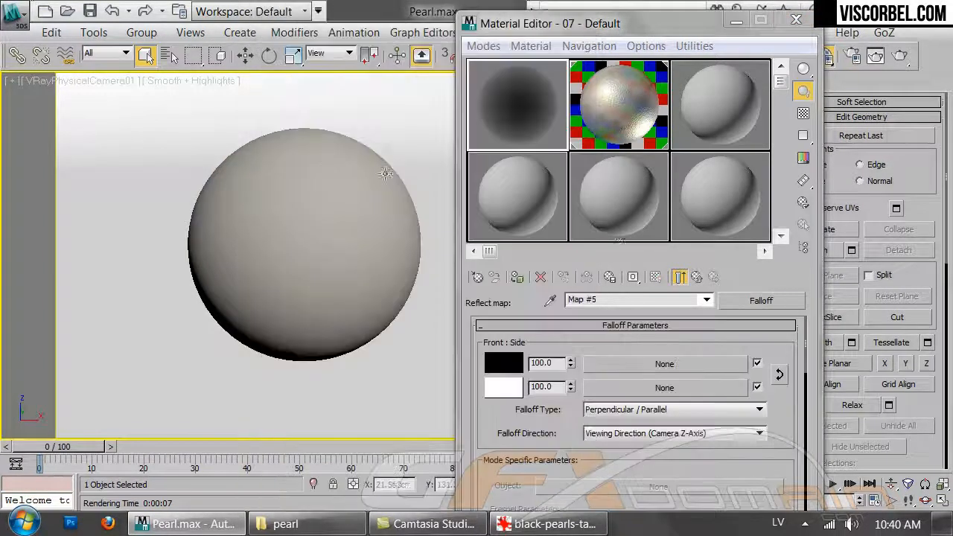
- Swap the falloff's front and side colors, and show the sample on a checkered background with the map itself previewed
{"action": "left_click", "coordinate": [803, 115]}
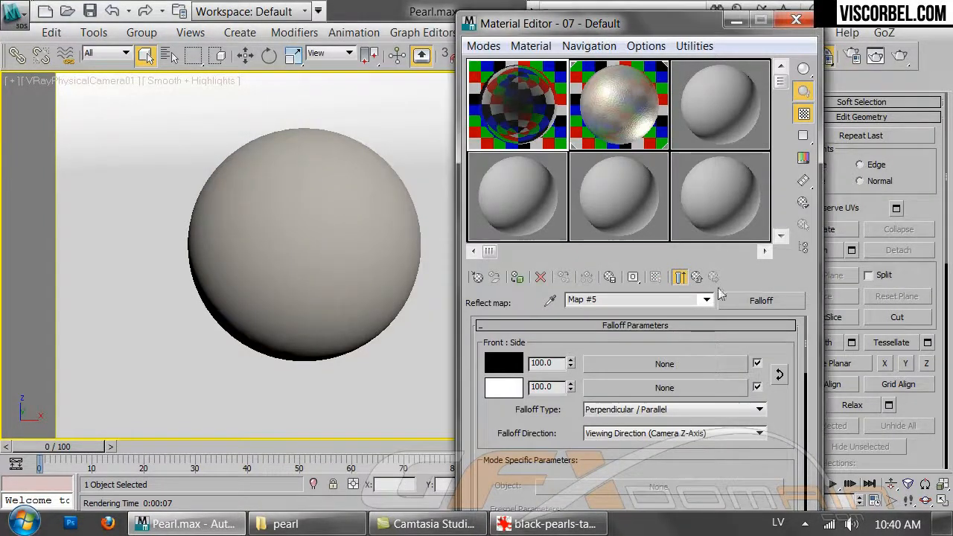
{"action": "left_click", "coordinate": [680, 277]}
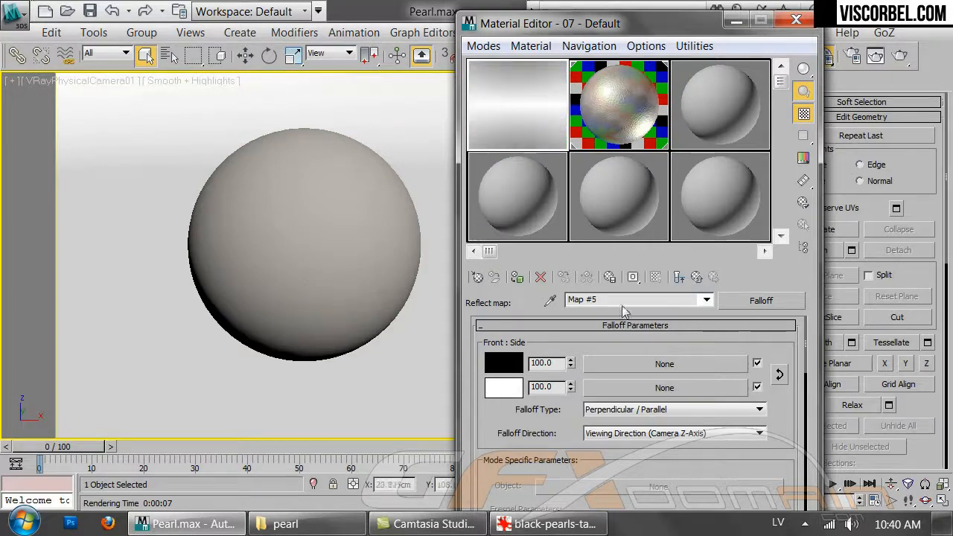
{"action": "left_click", "coordinate": [680, 277]}
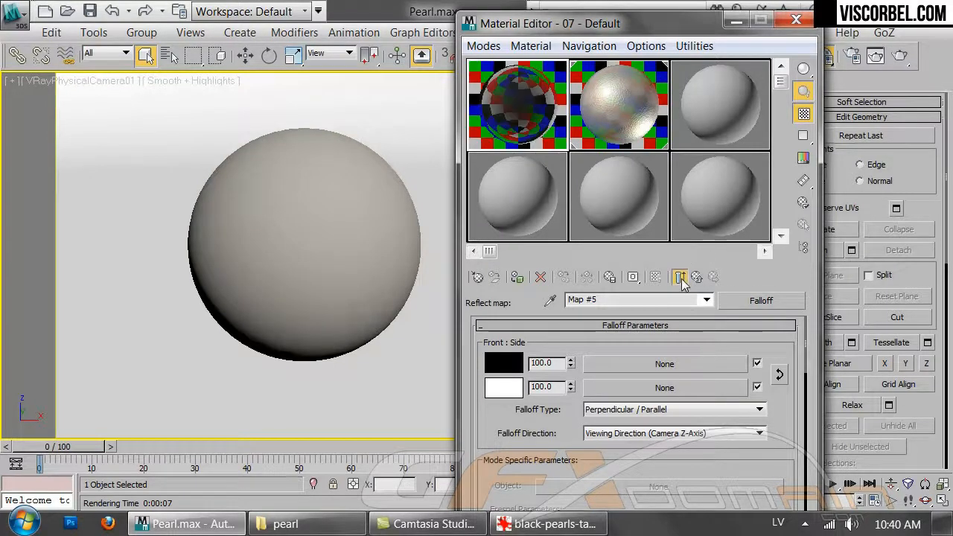
{"action": "left_click", "coordinate": [778, 376]}
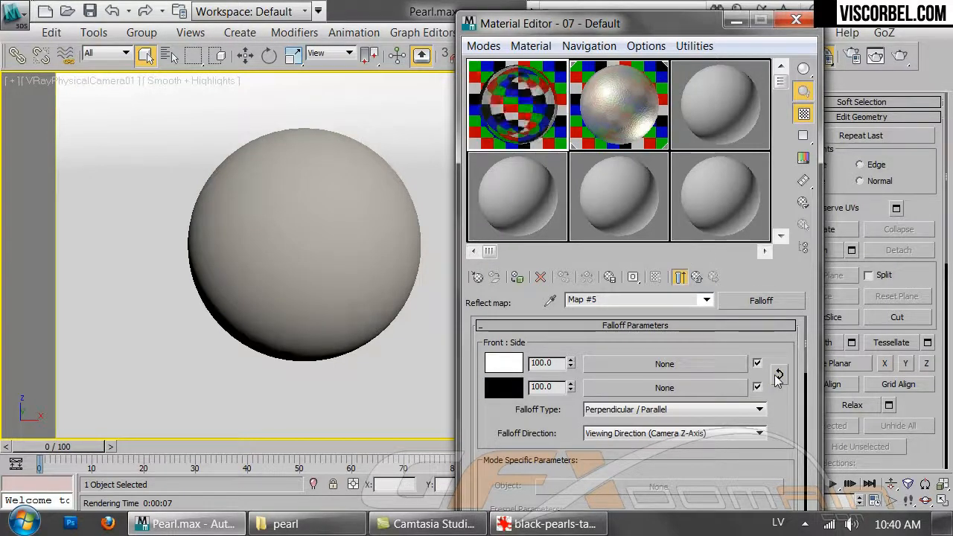
{"action": "left_click", "coordinate": [679, 277]}
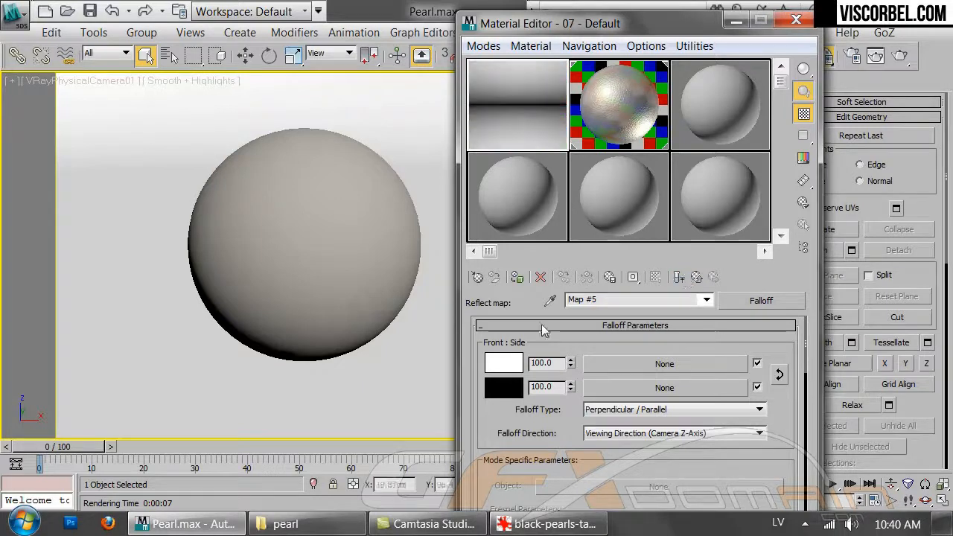
- Set the falloff's front color to pale mint green with hue 102, saturation 132 and value 252, following the pearl photo
{"action": "left_click", "coordinate": [510, 368]}
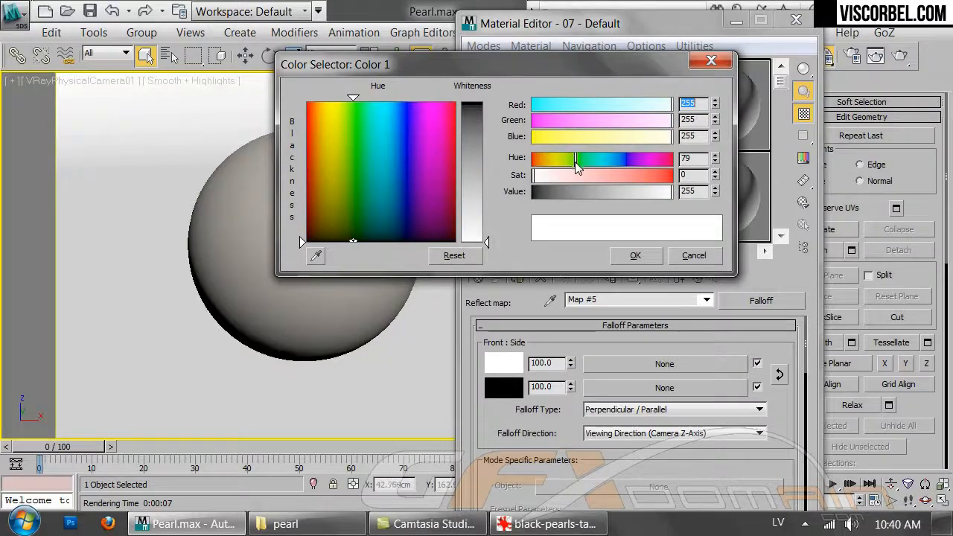
{"action": "left_click", "coordinate": [547, 525]}
{"action": "left_click", "coordinate": [566, 527]}
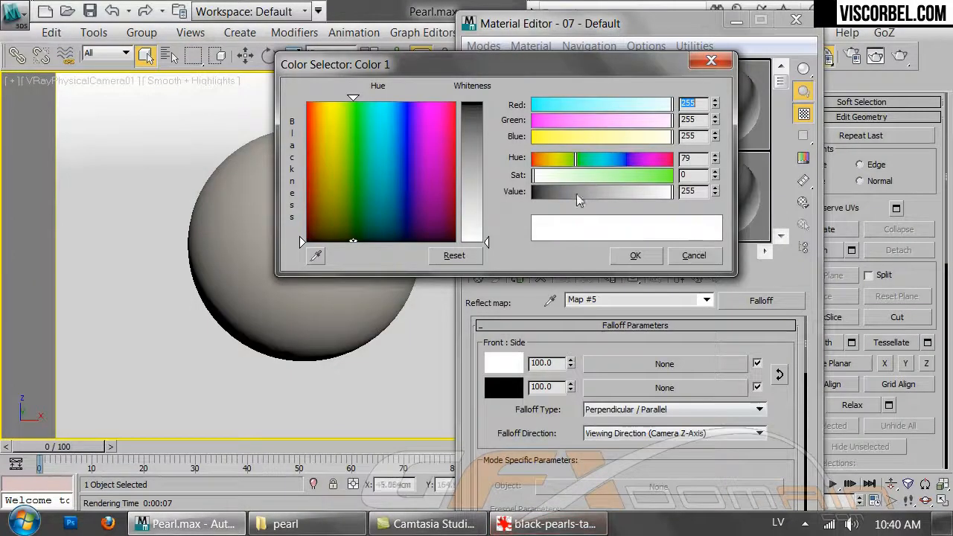
{"action": "mouse_move", "coordinate": [586, 159]}
{"action": "left_mouse_down"}
{"action": "mouse_move", "coordinate": [585, 176]}
{"action": "mouse_move", "coordinate": [593, 173]}
{"action": "left_mouse_up"}
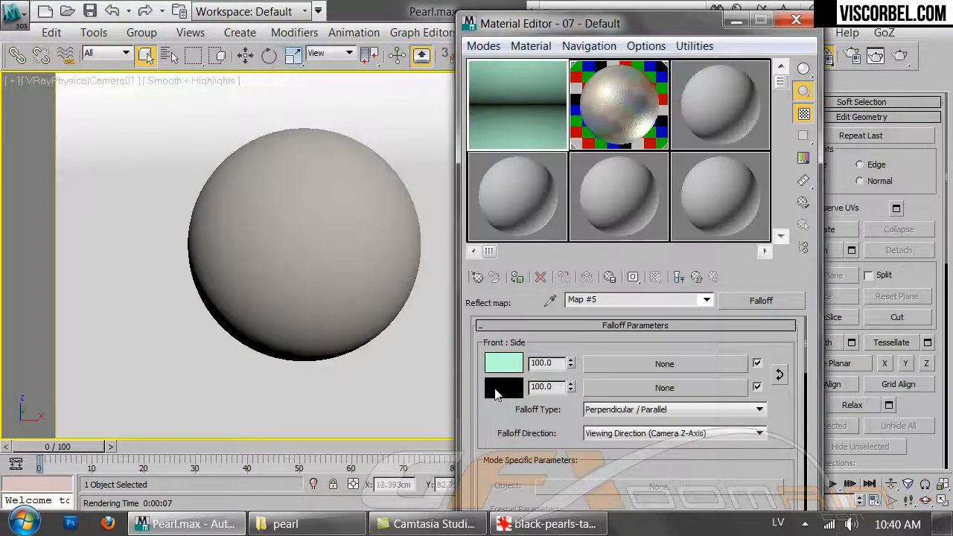
{"action": "left_click", "coordinate": [504, 364]}
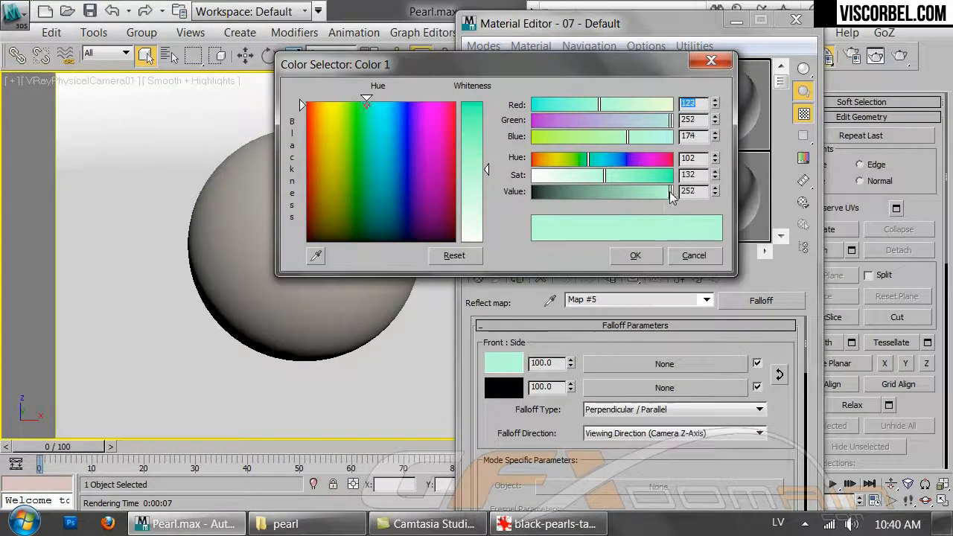
{"action": "left_click", "coordinate": [635, 255]}
- Set the falloff's side color to a medium purple and return to the parent material
{"action": "left_click", "coordinate": [504, 387]}
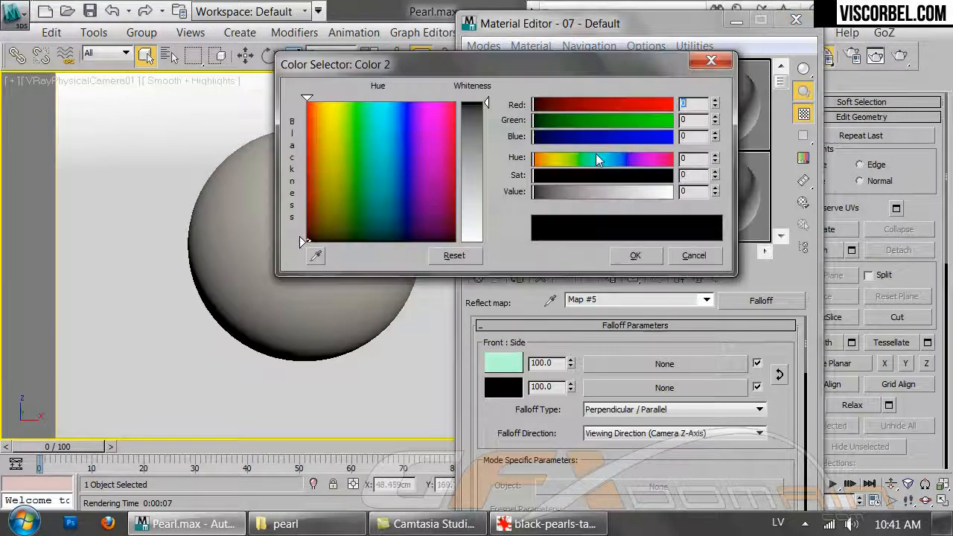
{"action": "left_click", "coordinate": [632, 176]}
{"action": "left_click_drag", "start_coordinate": [586, 193], "coordinate": [644, 176]}
{"action": "left_click", "coordinate": [652, 176]}
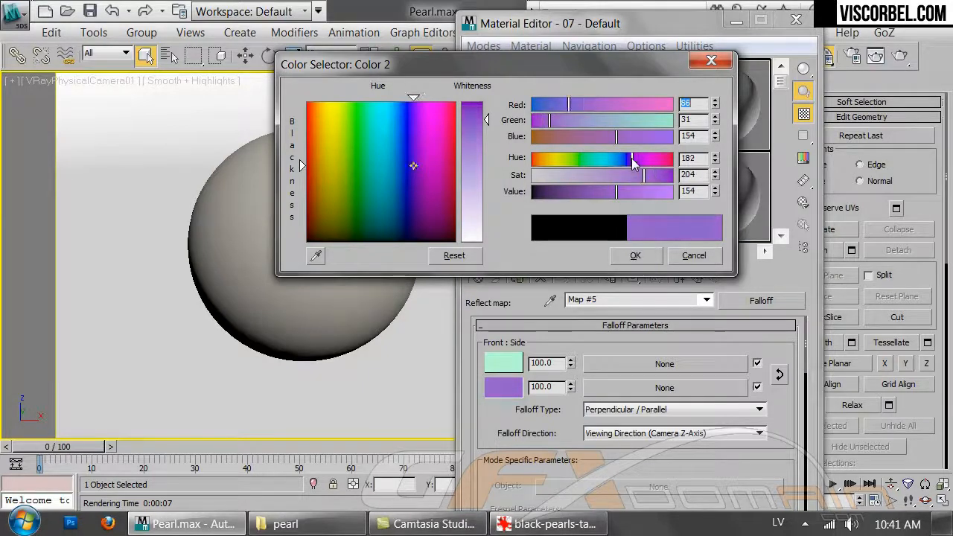
{"action": "left_click", "coordinate": [635, 255]}
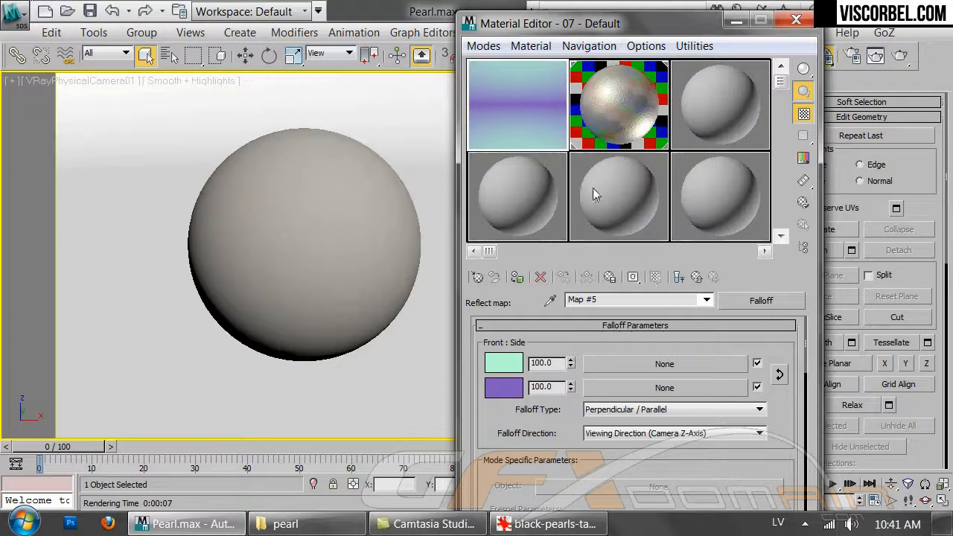
{"action": "left_click", "coordinate": [695, 278]}
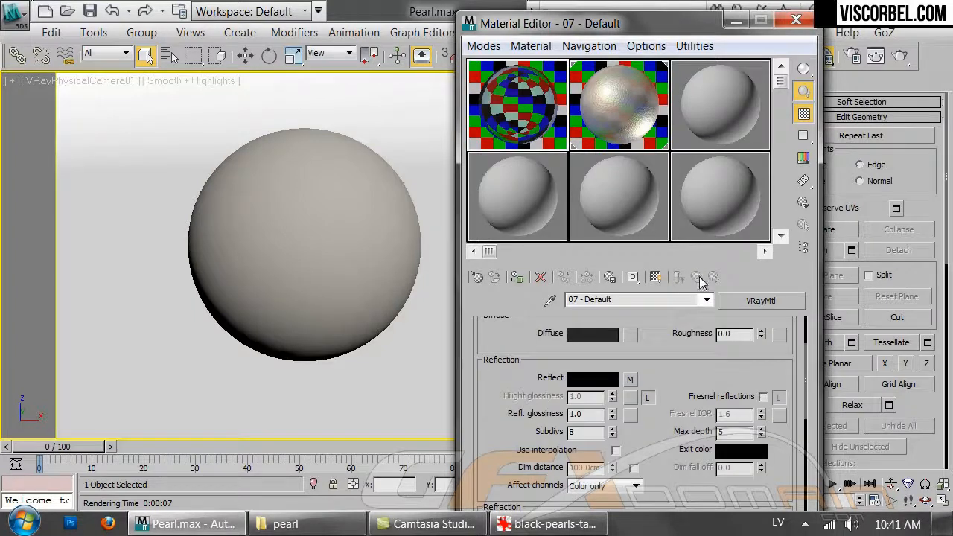
- Set the material's energy preservation mode to Monochrome
{"action": "left_click_drag", "start_coordinate": [636, 408], "coordinate": [710, 25]}
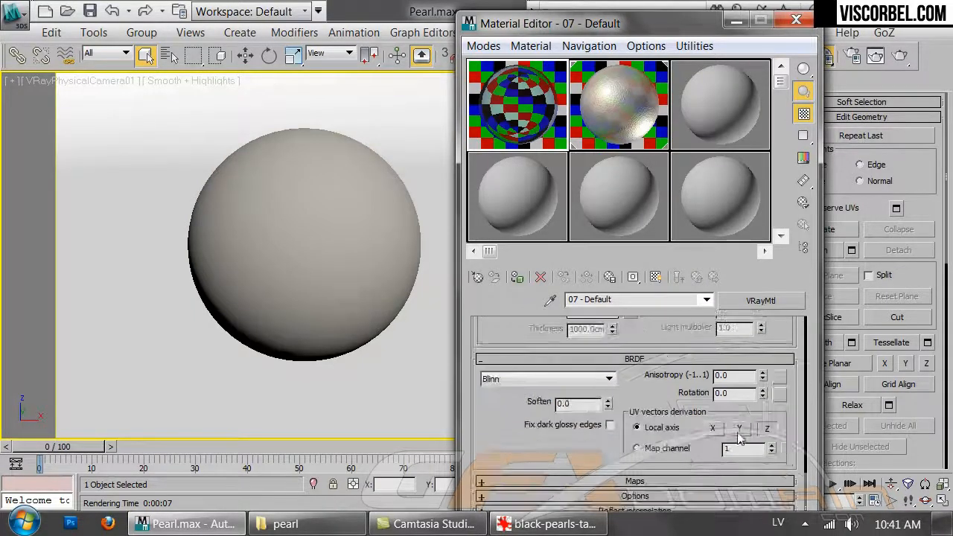
{"action": "left_click", "coordinate": [652, 483]}
{"action": "left_click_drag", "start_coordinate": [501, 360], "coordinate": [501, 397]}
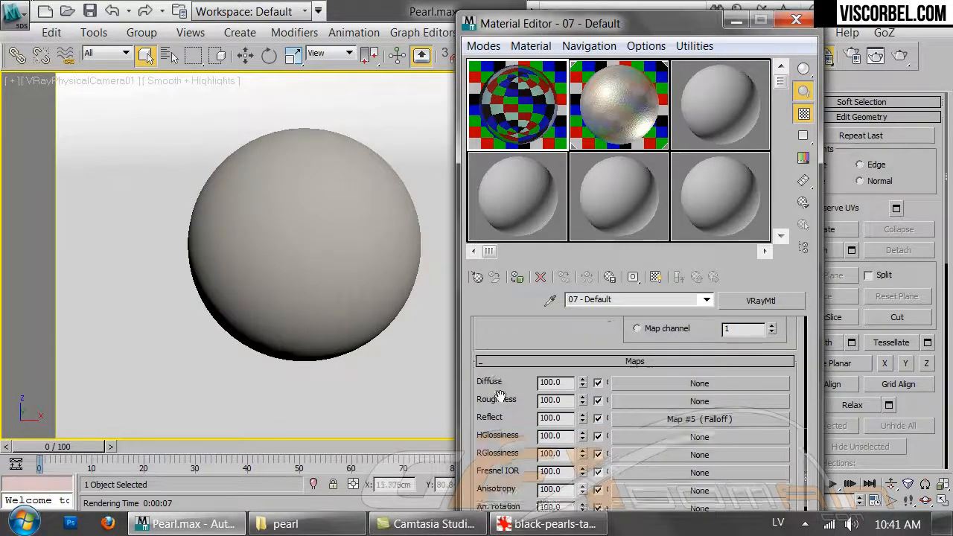
{"action": "left_click", "coordinate": [525, 363]}
{"action": "left_click", "coordinate": [659, 496]}
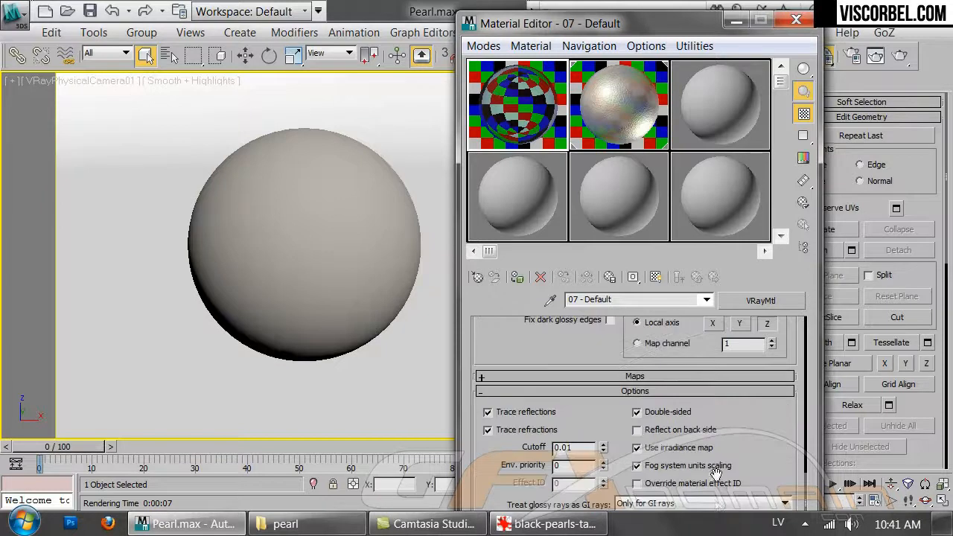
{"action": "scroll", "coordinate": [763, 396], "scroll_direction": "down", "scroll_amount": 2}
{"action": "left_click", "coordinate": [659, 484]}
{"action": "left_click", "coordinate": [640, 506]}
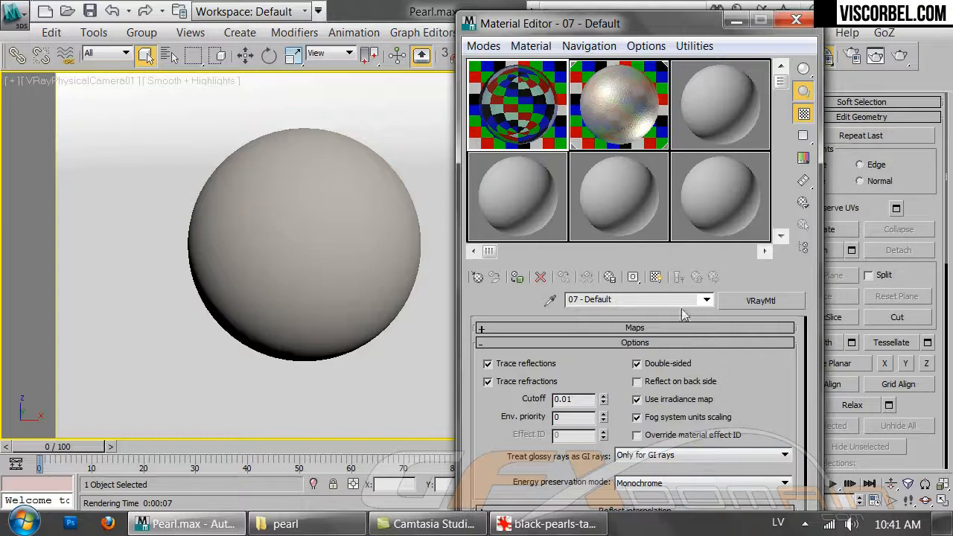
- Assign the 07 - Default material to the pearl sphere, render the scene and compare it with the reference photo
{"action": "left_click", "coordinate": [371, 224]}
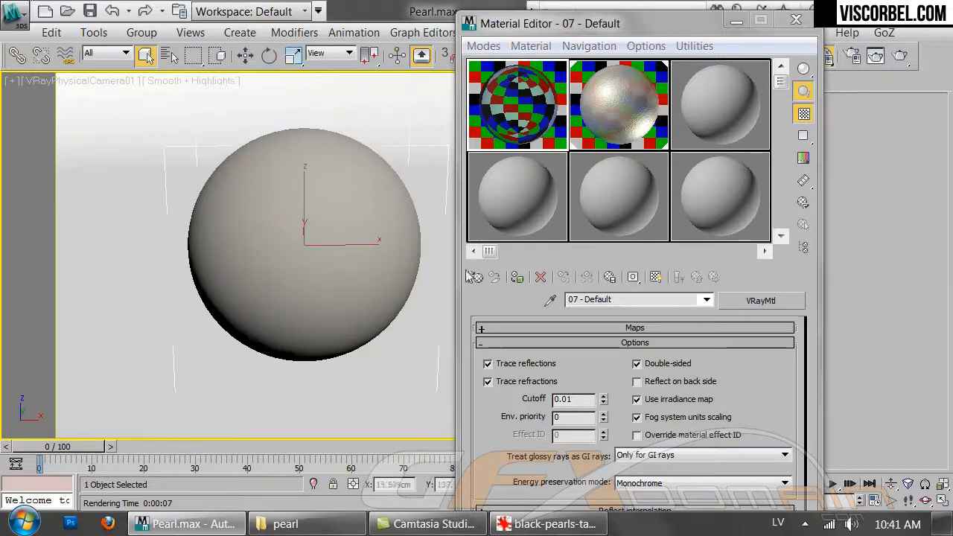
{"action": "left_click", "coordinate": [516, 277]}
{"action": "left_click", "coordinate": [900, 55]}
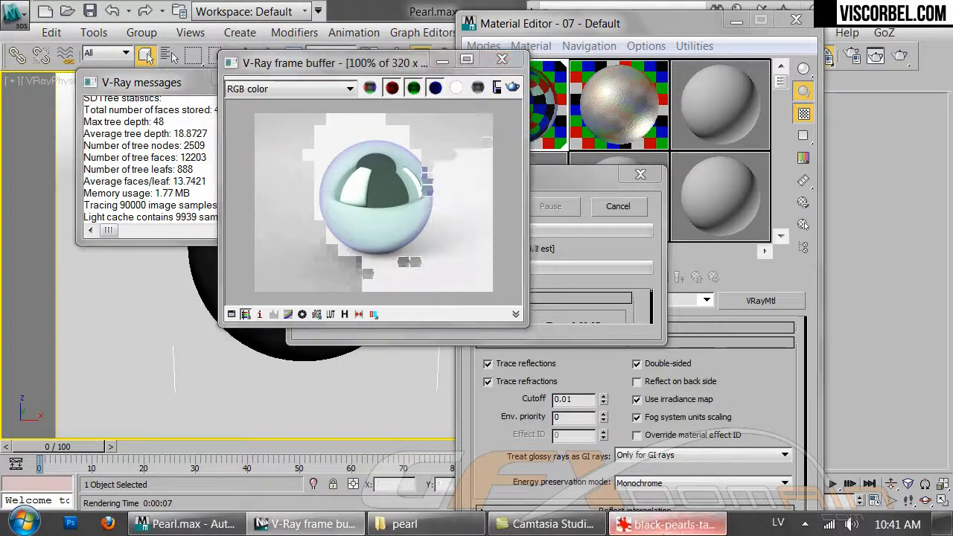
{"action": "left_click", "coordinate": [657, 527]}
{"action": "left_click", "coordinate": [657, 531]}
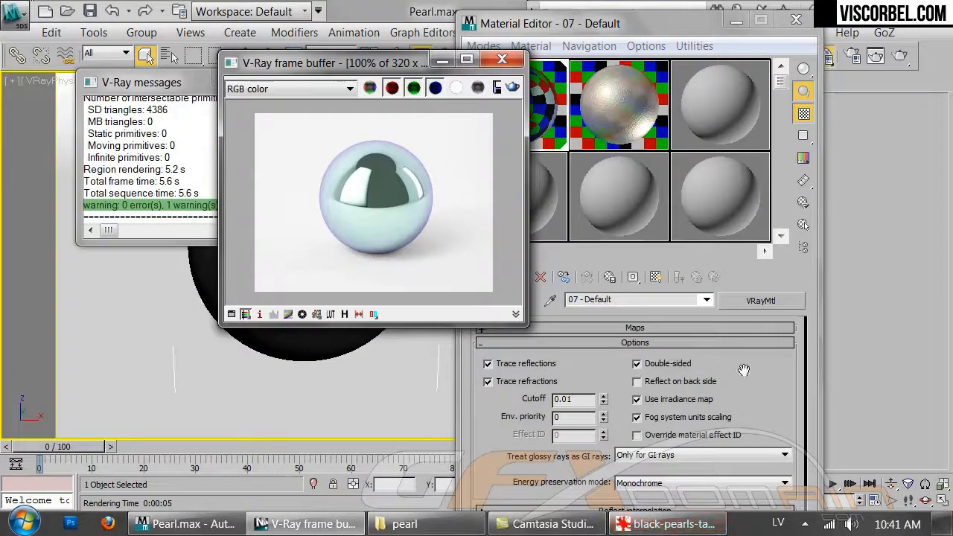
- Enable Fresnel reflections with a Fresnel IOR of 4.0, open the reflection's Falloff map and render the scene again
{"action": "left_click", "coordinate": [703, 280]}
{"action": "scroll", "coordinate": [737, 469], "scroll_direction": "up", "scroll_amount": 15}
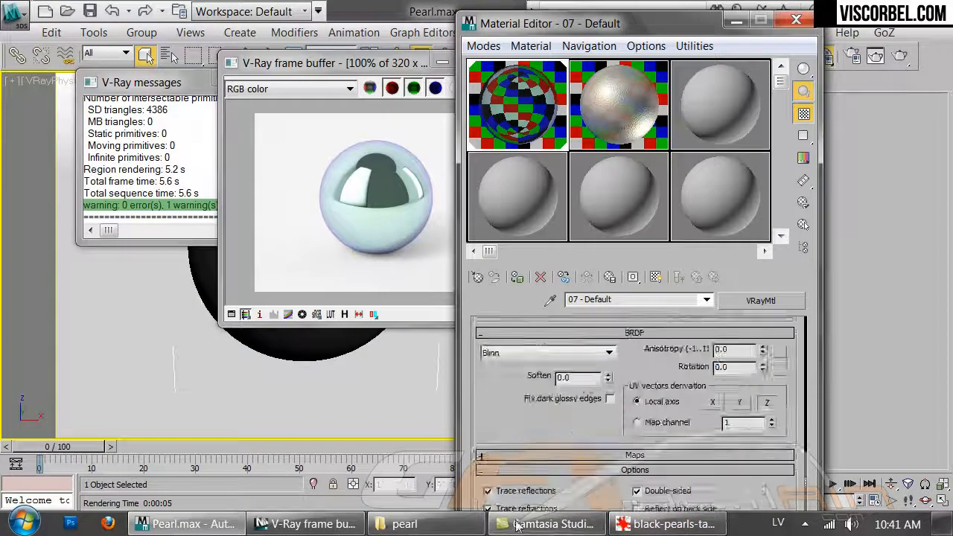
{"action": "left_click", "coordinate": [763, 480]}
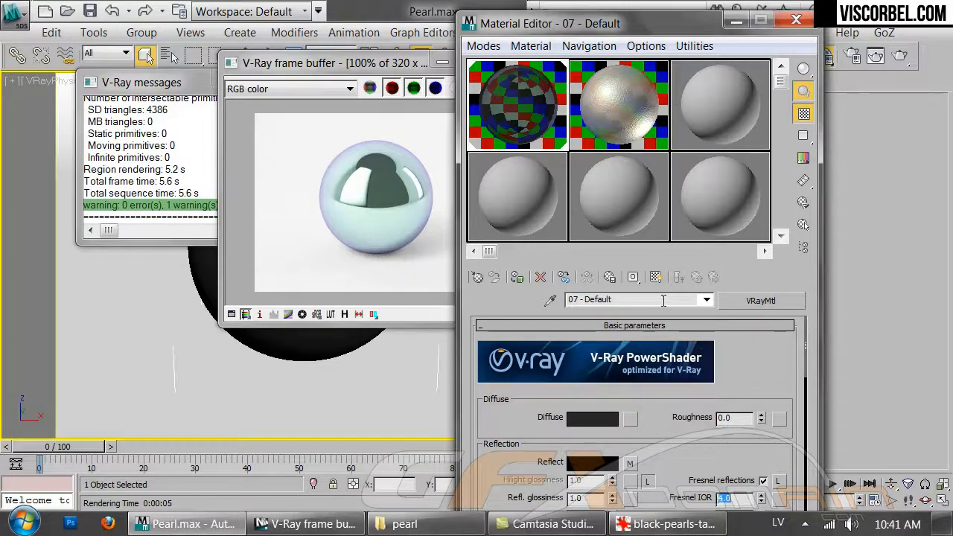
{"action": "left_click", "coordinate": [631, 464]}
{"action": "left_click", "coordinate": [448, 186]}
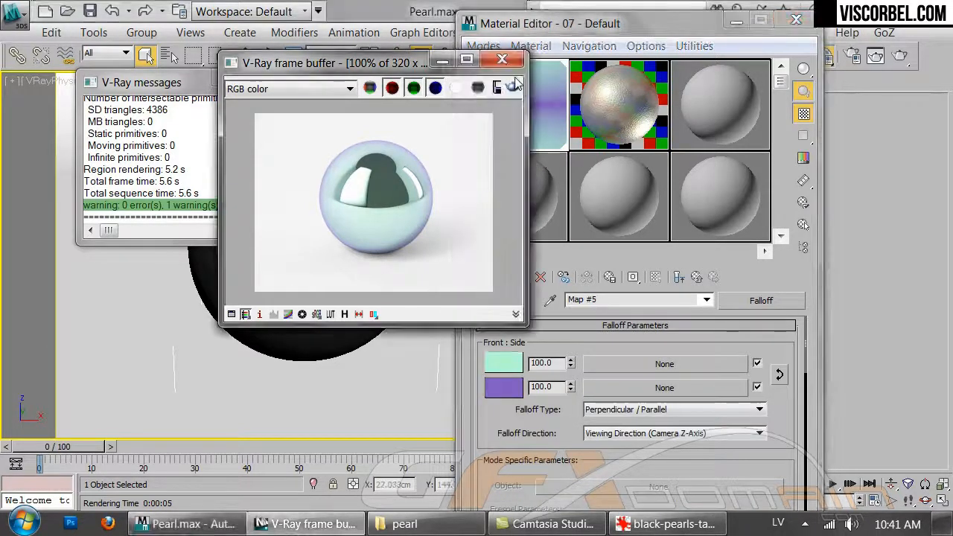
{"action": "left_click", "coordinate": [513, 88]}
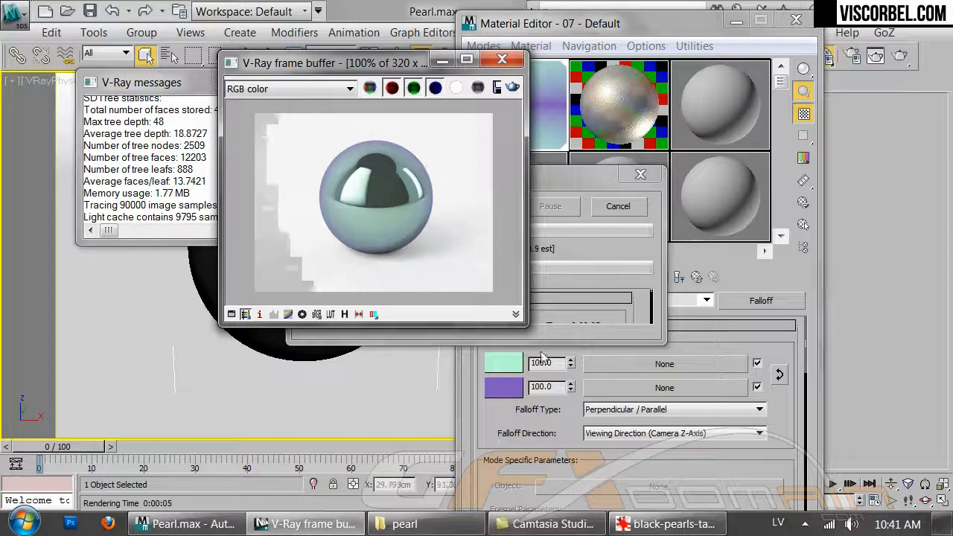
- Compare the render with the black pearl photo and switch the Falloff map's sample to show the end result
{"action": "left_click", "coordinate": [669, 523]}
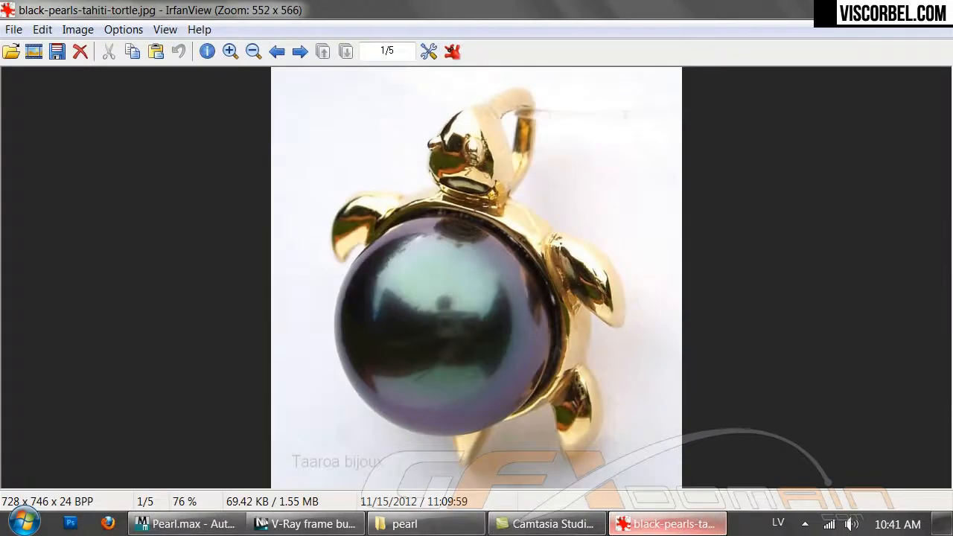
{"action": "left_click", "coordinate": [669, 523]}
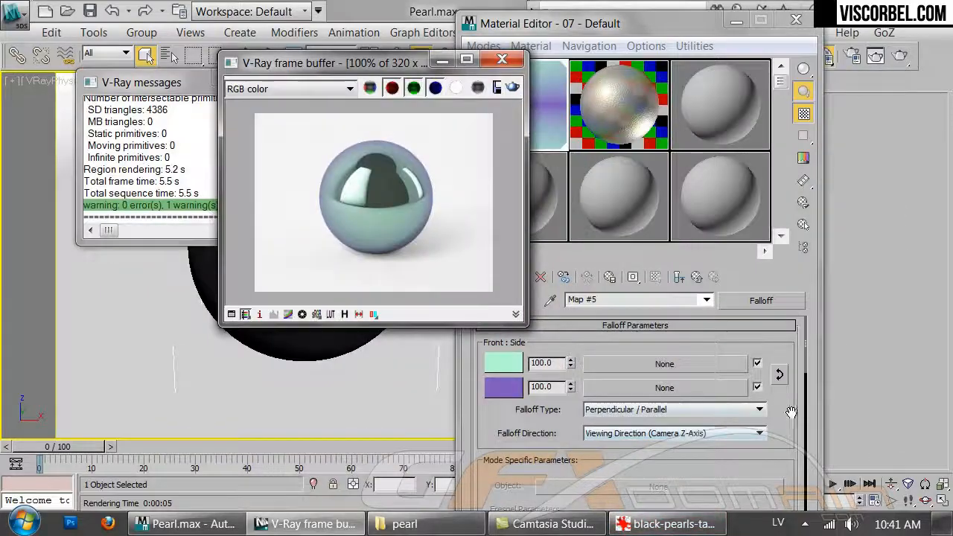
{"action": "left_click_drag", "start_coordinate": [799, 381], "coordinate": [787, 408]}
{"action": "left_click", "coordinate": [678, 280]}
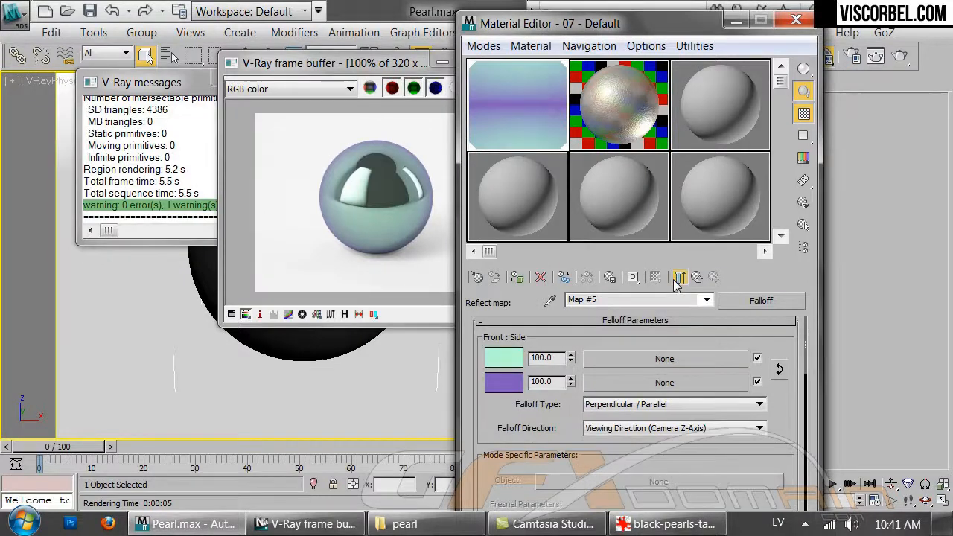
- Convert the Falloff mix curve's end point to Bezier-Corner, stretch its handle horizontally to bow the curve upward, and render the scene
{"action": "scroll", "coordinate": [505, 442], "scroll_direction": "down", "scroll_amount": 5}
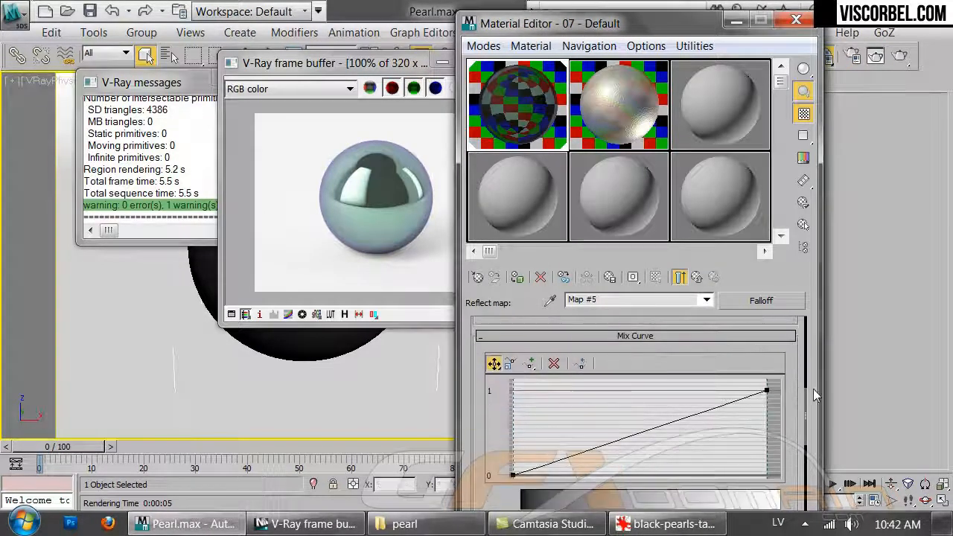
{"action": "right_click", "coordinate": [767, 390]}
{"action": "left_click", "coordinate": [808, 441]}
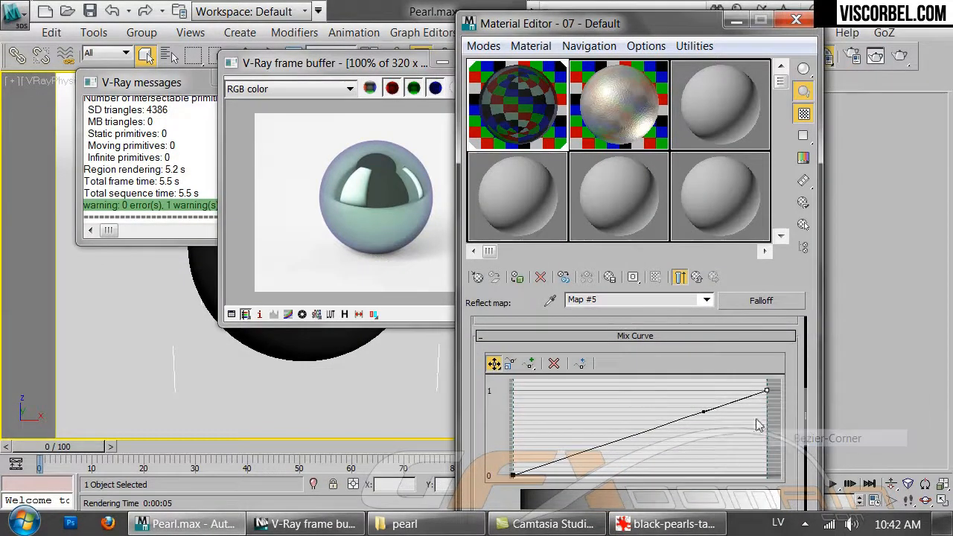
{"action": "left_click_drag", "start_coordinate": [702, 410], "coordinate": [580, 390]}
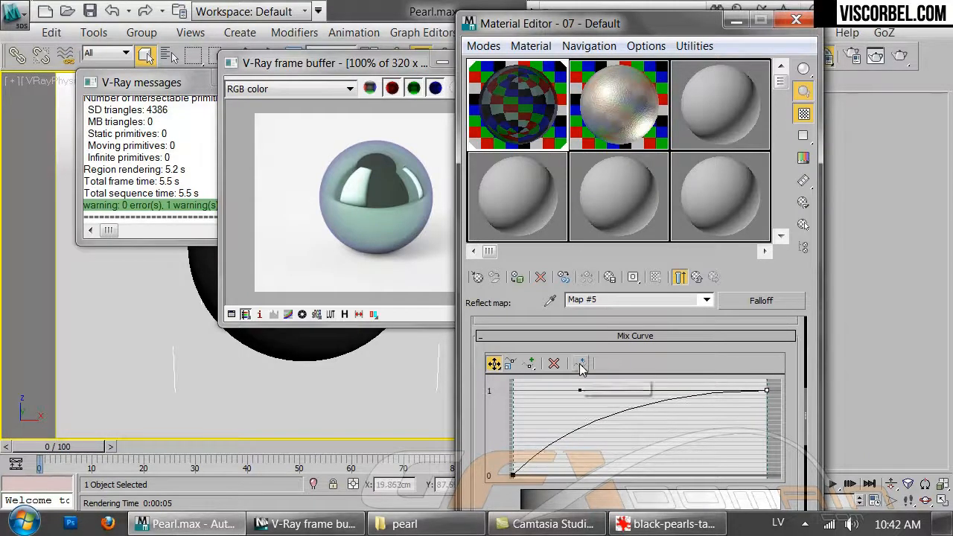
{"action": "left_click_drag", "start_coordinate": [580, 390], "coordinate": [539, 387]}
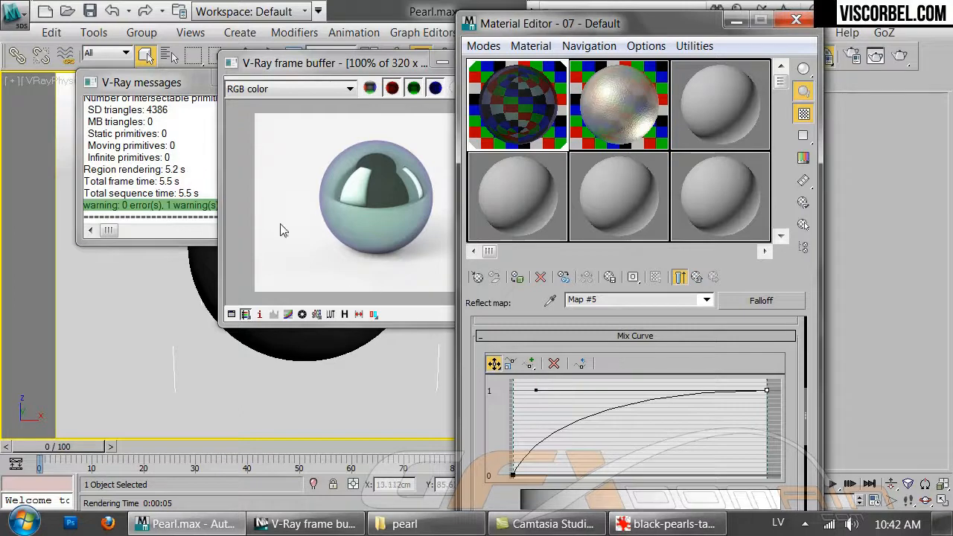
{"action": "left_click", "coordinate": [343, 277]}
{"action": "left_click", "coordinate": [513, 88]}
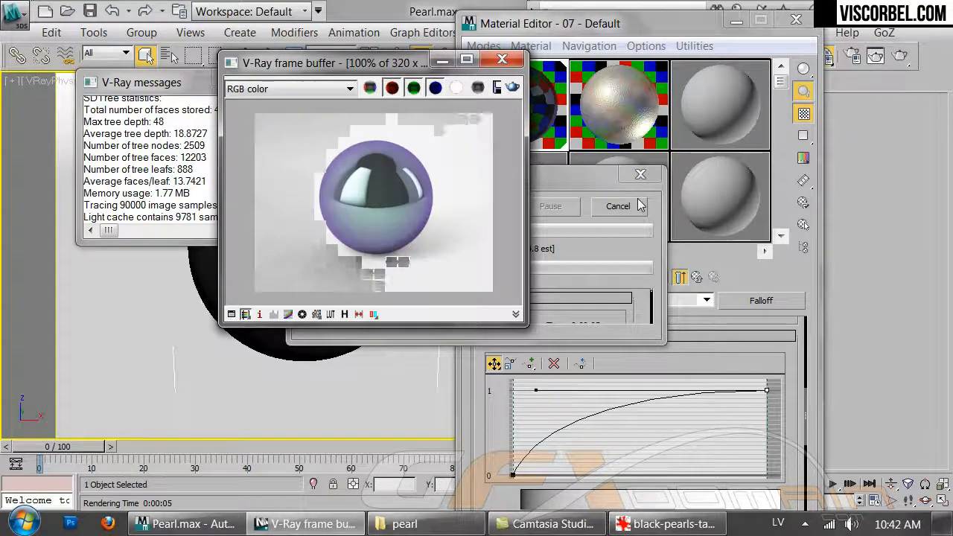
- Darken and desaturate the Falloff's side color to a muted purple with saturation 107 and value 60
{"action": "left_click", "coordinate": [782, 366]}
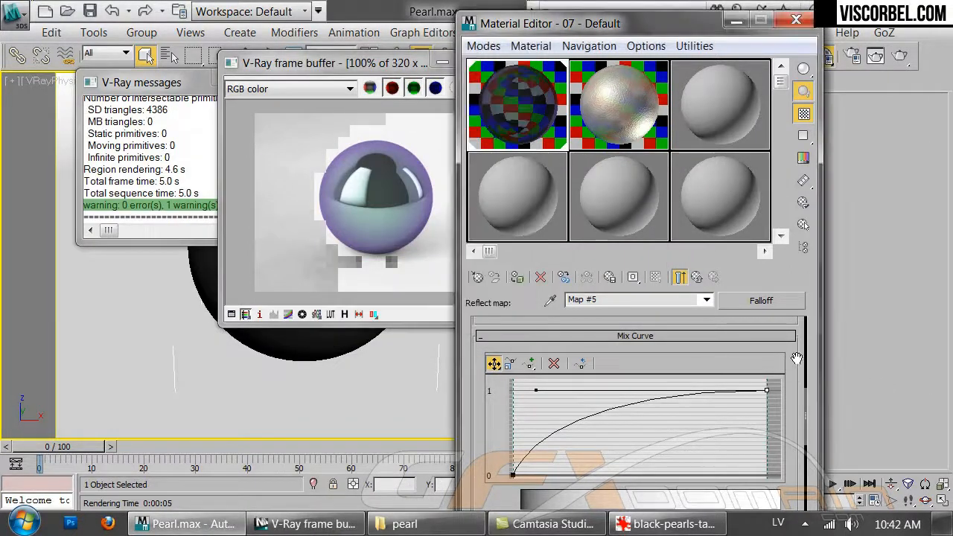
{"action": "scroll", "coordinate": [797, 359], "scroll_direction": "up", "scroll_amount": 5}
{"action": "left_click", "coordinate": [491, 388]}
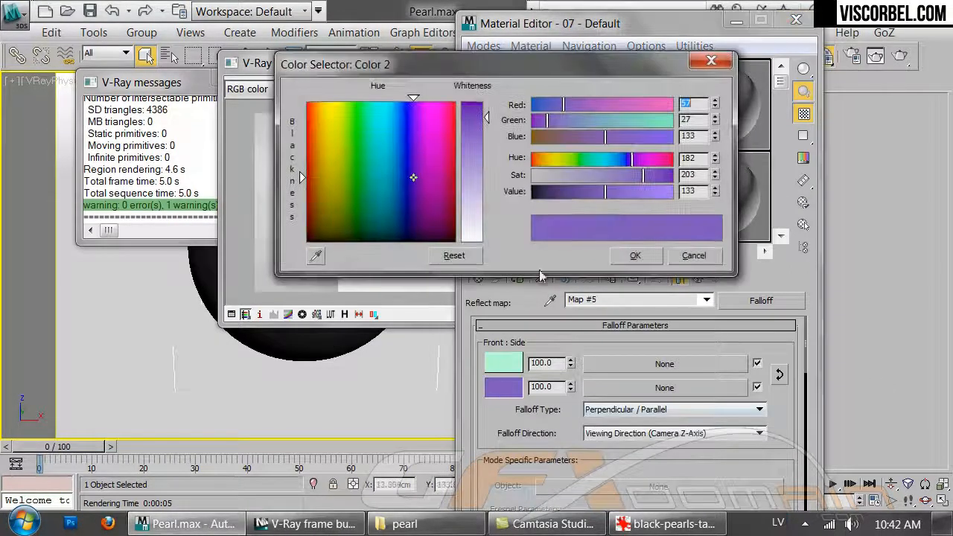
{"action": "left_click", "coordinate": [580, 175]}
{"action": "left_click", "coordinate": [574, 192]}
{"action": "left_click_drag", "start_coordinate": [574, 192], "coordinate": [564, 192]}
{"action": "left_click", "coordinate": [588, 174]}
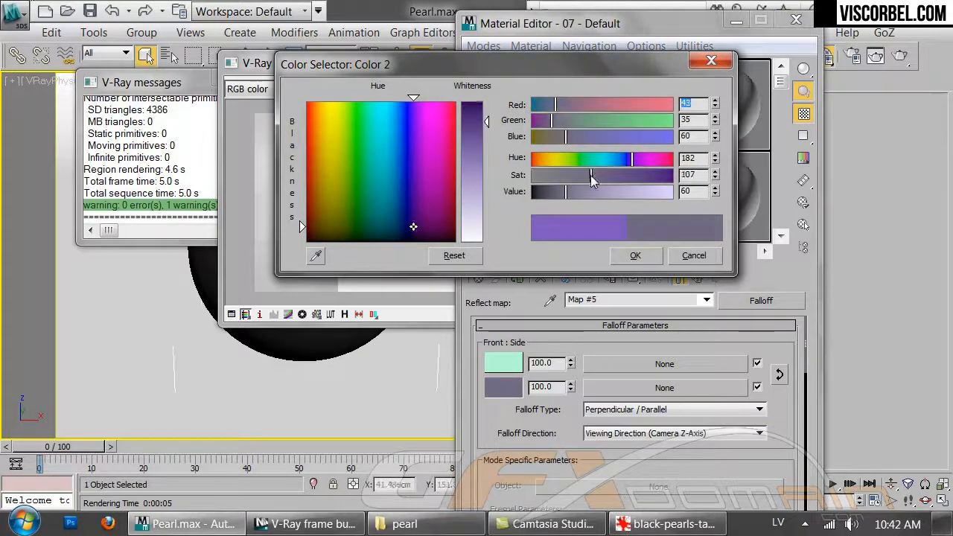
{"action": "left_click", "coordinate": [635, 255]}
- Render the scene with the new side color and compare it with the black pearl reference photo
{"action": "left_click", "coordinate": [387, 217]}
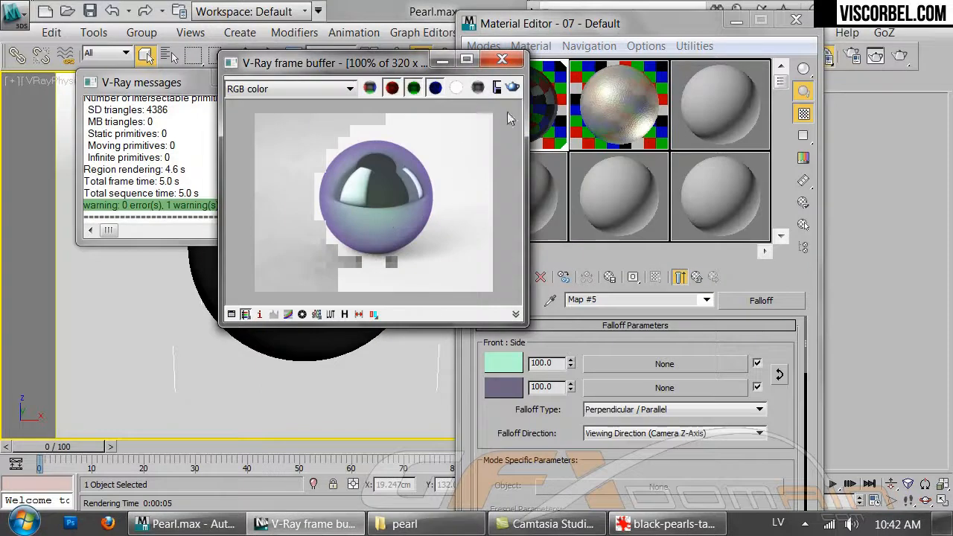
{"action": "left_click", "coordinate": [512, 88]}
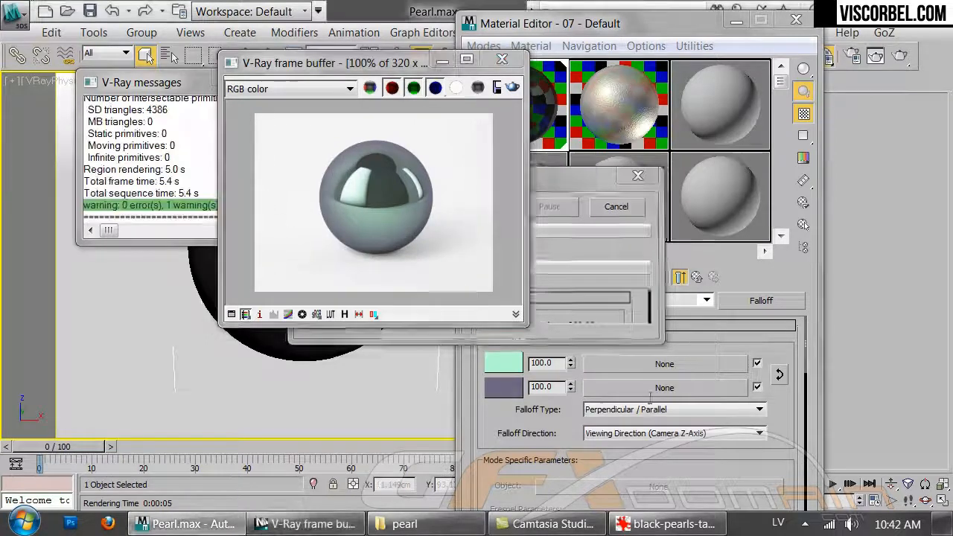
{"action": "left_click", "coordinate": [667, 524]}
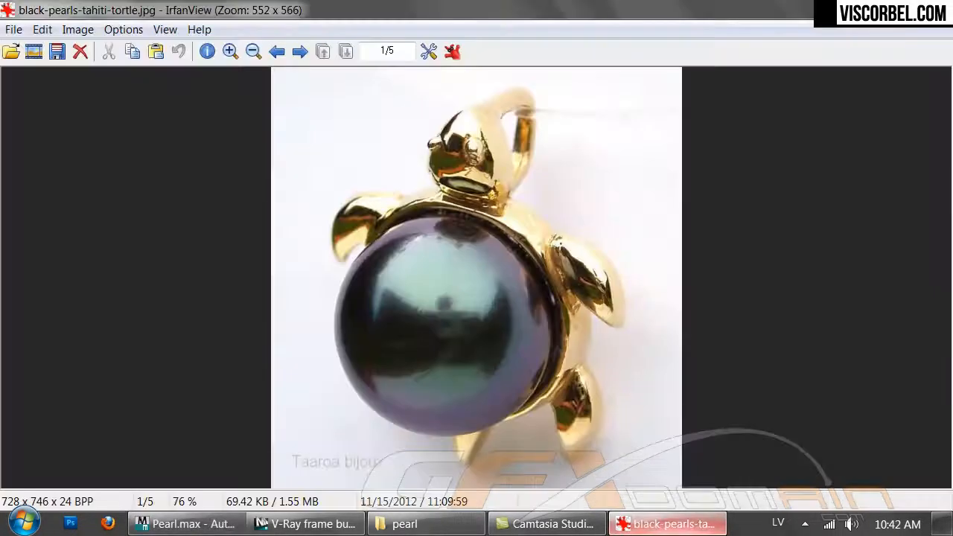
{"action": "left_click", "coordinate": [667, 523]}
- Convert the mix curve's start point to Bezier-Corner, pull its handle straight up for a steeper rise, and render again
{"action": "left_click_drag", "start_coordinate": [793, 448], "coordinate": [779, 207]}
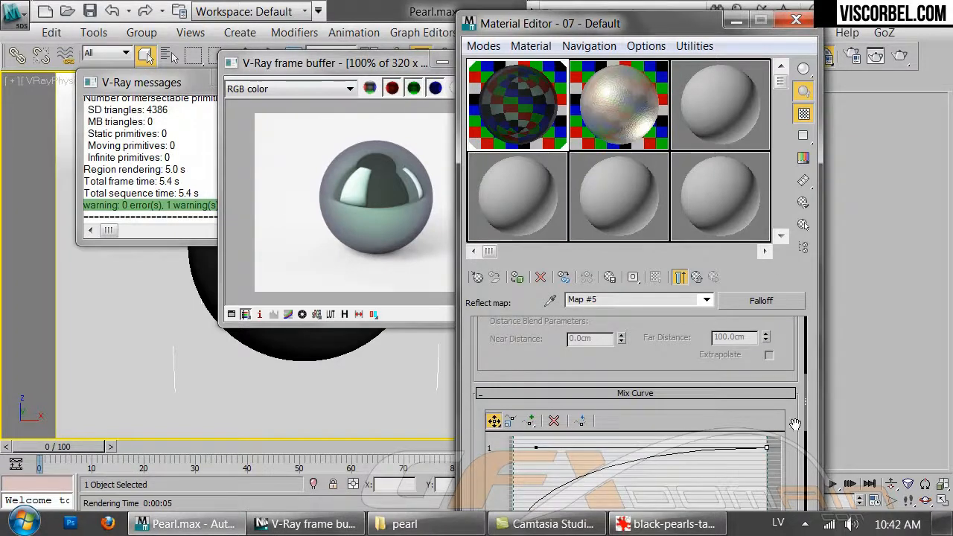
{"action": "left_click_drag", "start_coordinate": [796, 423], "coordinate": [788, 311]}
{"action": "right_click", "coordinate": [515, 417]}
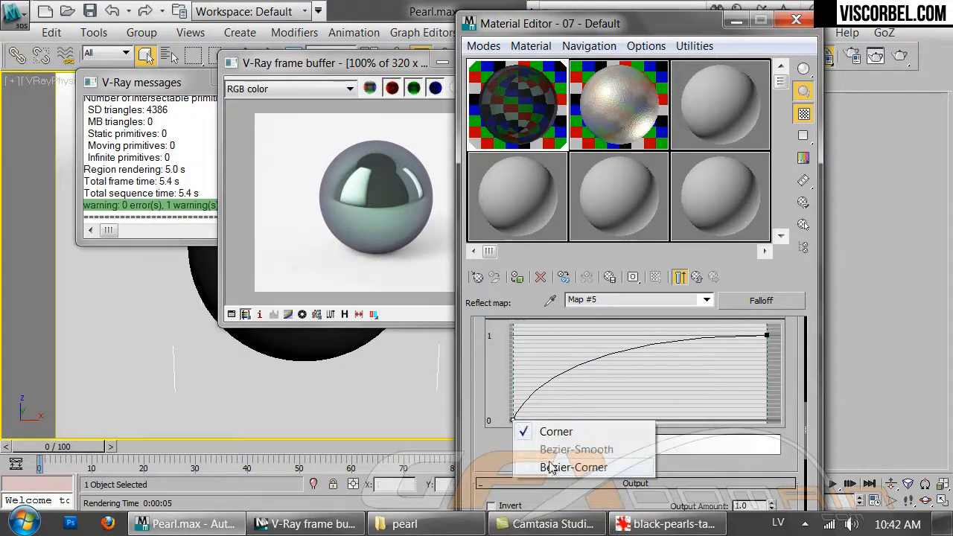
{"action": "left_click", "coordinate": [564, 520]}
{"action": "left_click_drag", "start_coordinate": [575, 401], "coordinate": [512, 353]}
{"action": "left_click", "coordinate": [344, 213]}
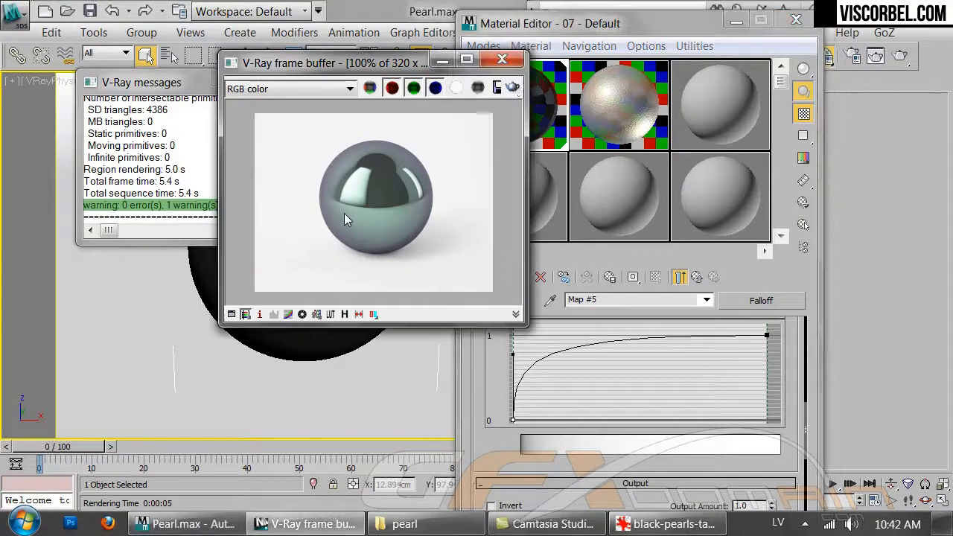
{"action": "left_click", "coordinate": [511, 87]}
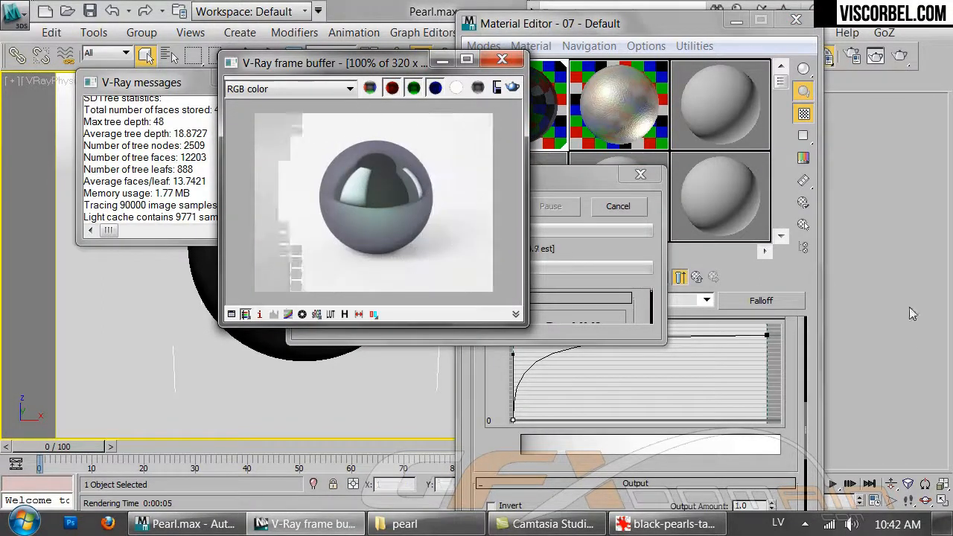
- Lower the pearl material's reflection glossiness to 0.61, using the black pearl photo as reference, and render the scene
{"action": "left_click", "coordinate": [697, 277]}
{"action": "left_click", "coordinate": [696, 277]}
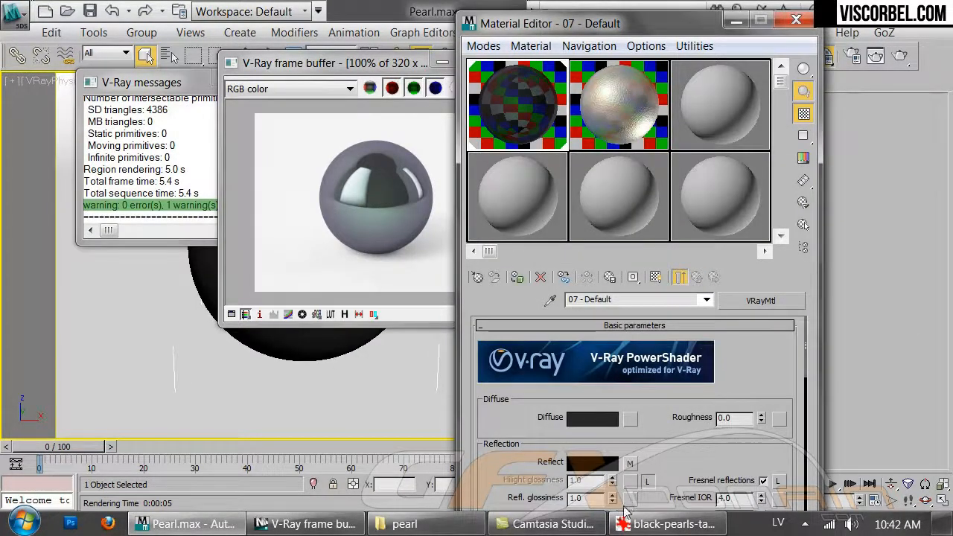
{"action": "left_click_drag", "start_coordinate": [612, 500], "coordinate": [615, 517]}
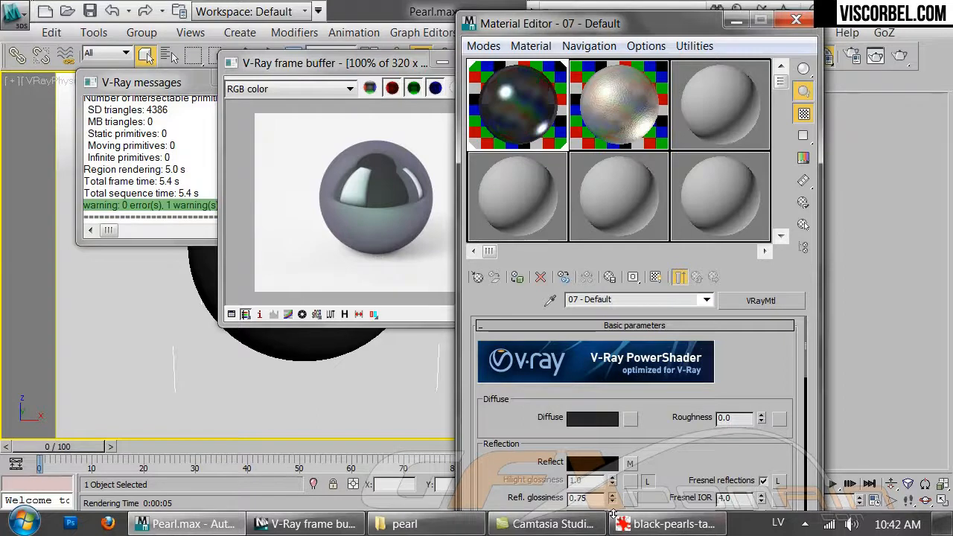
{"action": "left_click", "coordinate": [628, 525]}
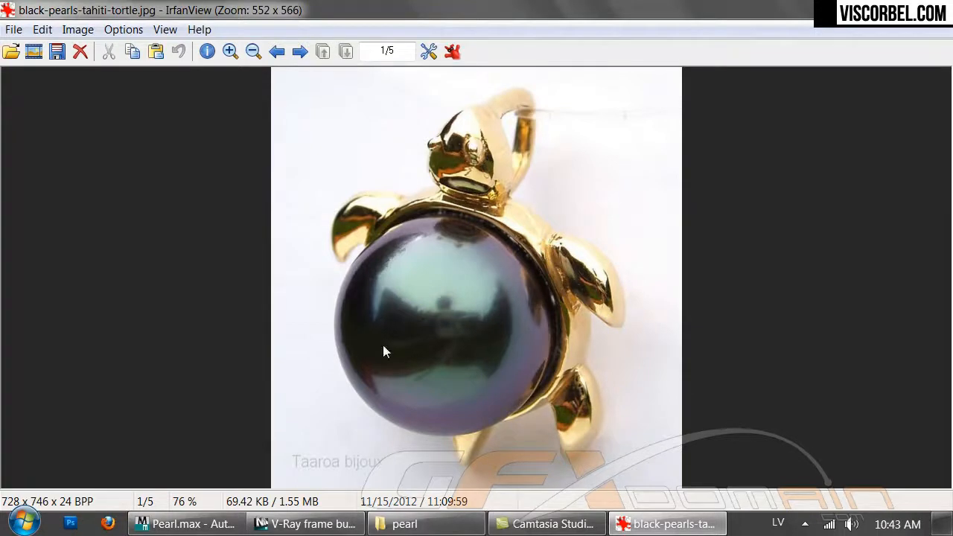
{"action": "left_click", "coordinate": [306, 523]}
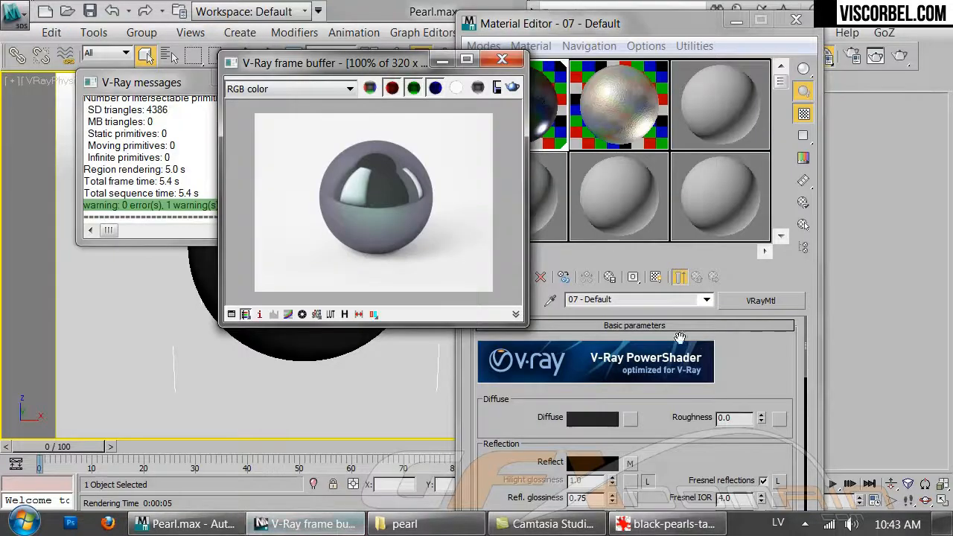
{"action": "left_click", "coordinate": [681, 439]}
{"action": "scroll", "coordinate": [713, 398], "scroll_direction": "down", "scroll_amount": 2}
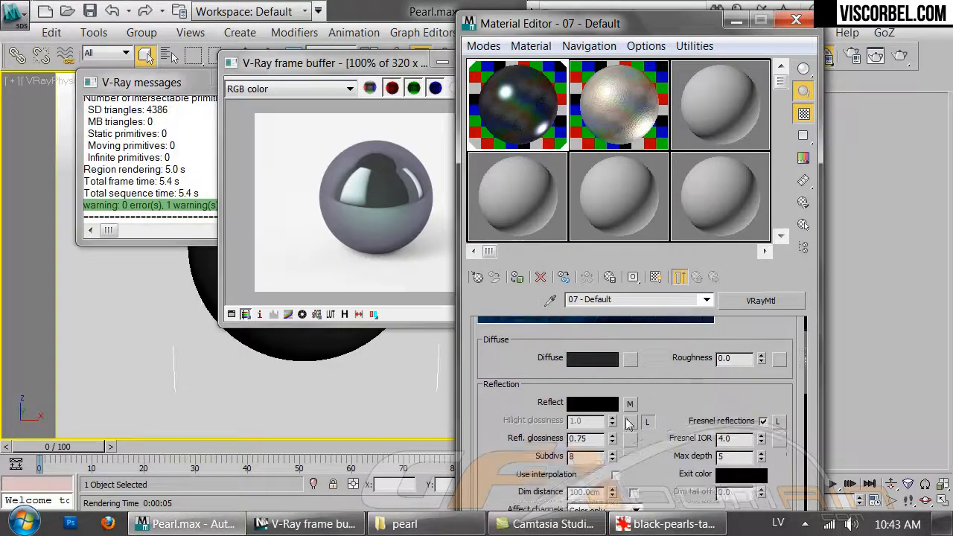
{"action": "left_click_drag", "start_coordinate": [613, 444], "coordinate": [612, 444]}
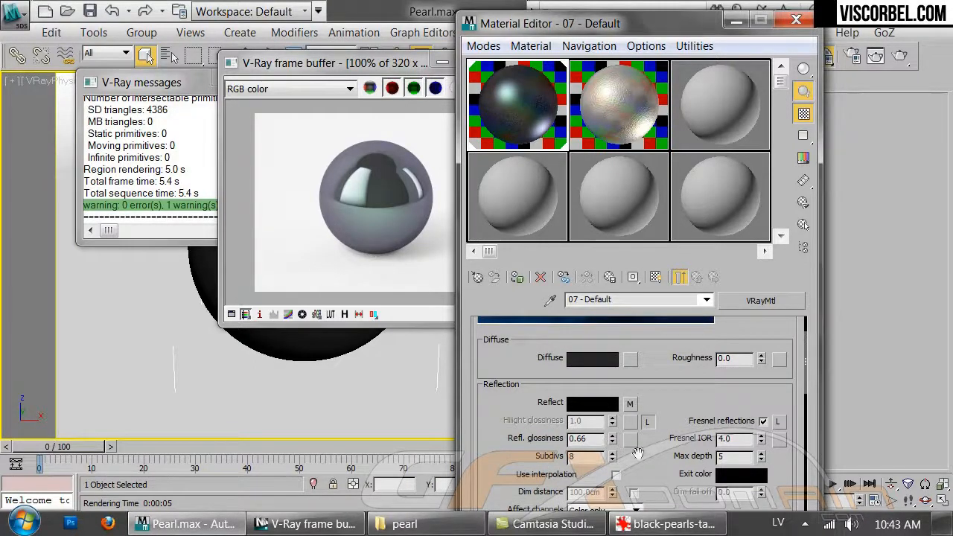
{"action": "left_click_drag", "start_coordinate": [613, 442], "coordinate": [611, 438]}
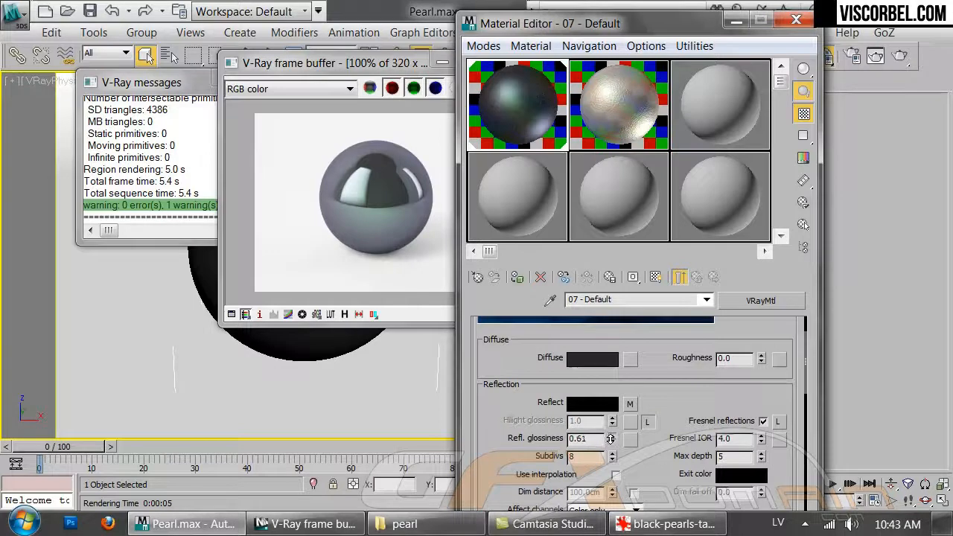
{"action": "left_click", "coordinate": [353, 229]}
{"action": "left_click", "coordinate": [511, 88]}
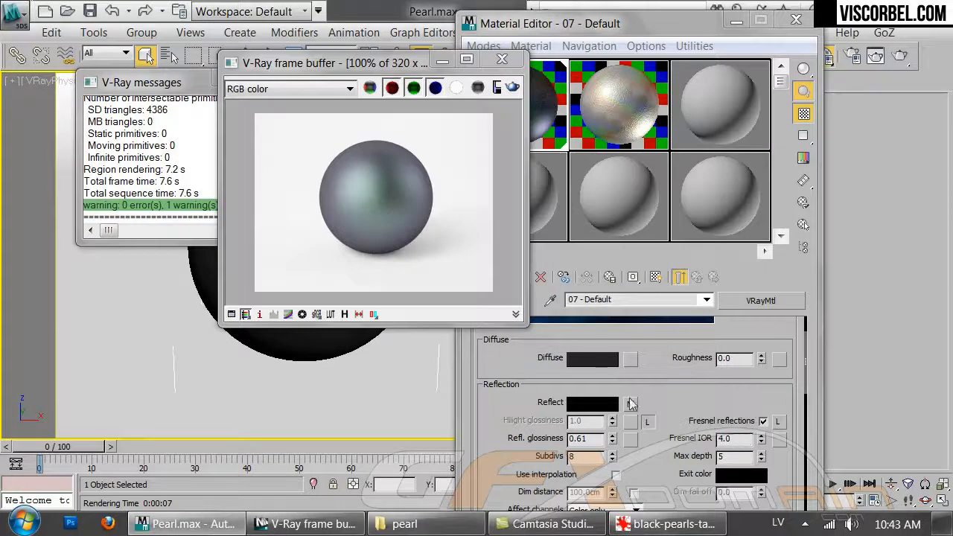
- Raise the pearl material's Fresnel IOR to 10.1 and render the scene
{"action": "left_click", "coordinate": [632, 404]}
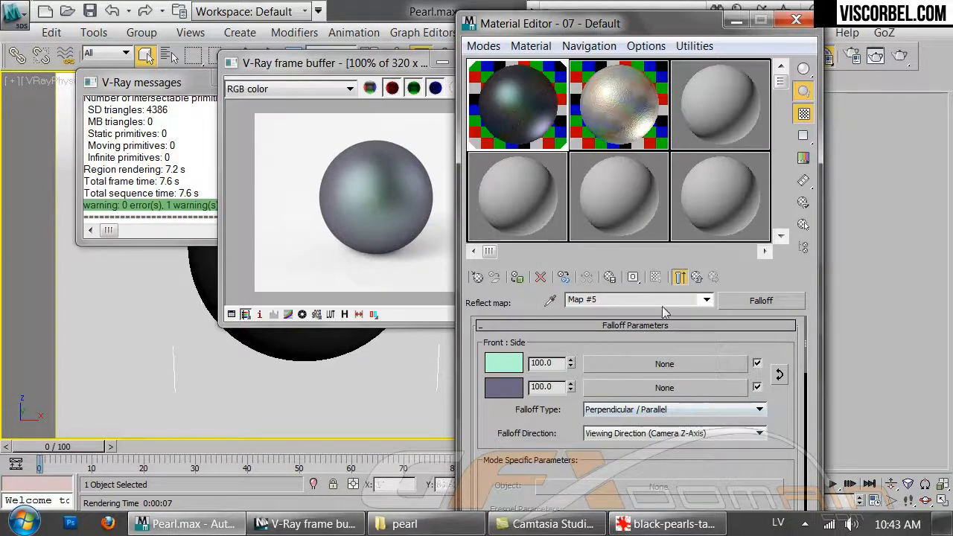
{"action": "left_click", "coordinate": [697, 277]}
{"action": "left_click_drag", "start_coordinate": [761, 440], "coordinate": [760, 405]}
{"action": "left_click_drag", "start_coordinate": [761, 439], "coordinate": [761, 417]}
{"action": "left_click", "coordinate": [309, 199]}
{"action": "left_click", "coordinate": [514, 87]}
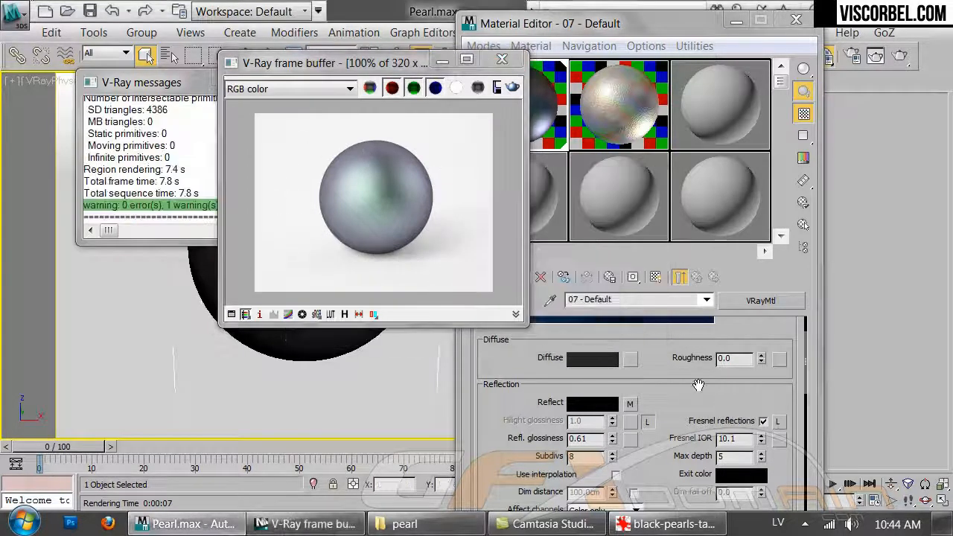
- Change the 07 - Default material to a VRayBlendMtl, keeping the existing VRayMtl as its base material
{"action": "left_click", "coordinate": [738, 300]}
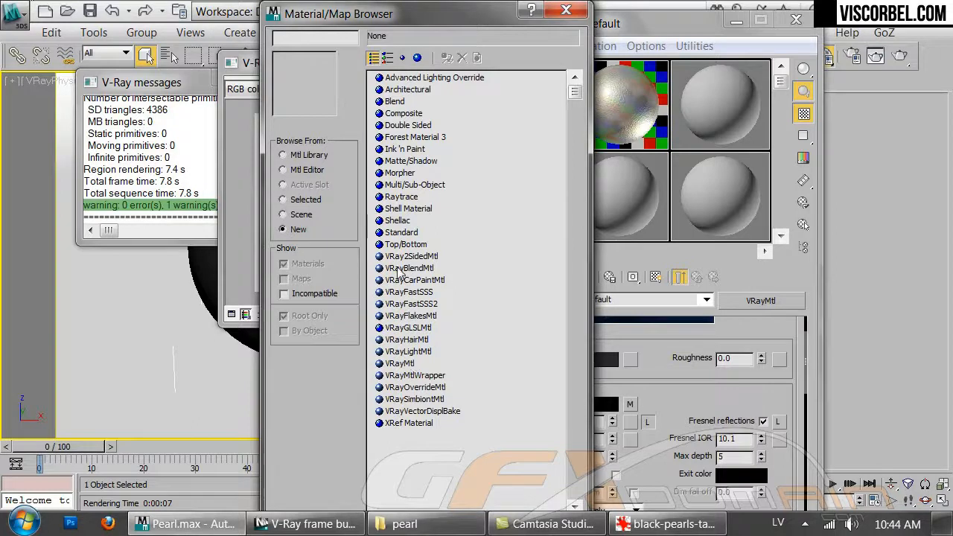
{"action": "double_click", "coordinate": [402, 268]}
{"action": "left_click", "coordinate": [598, 331]}
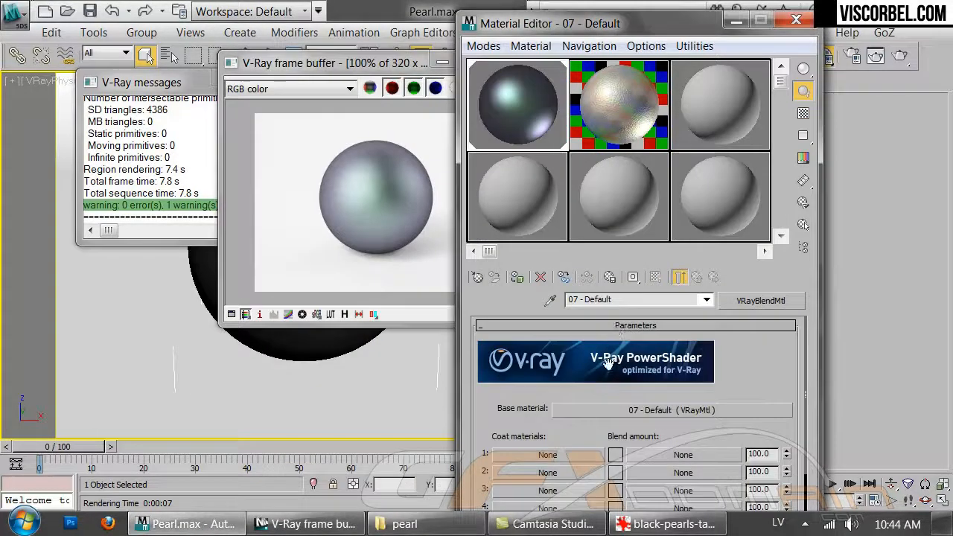
- Duplicate the blend's base material into the first coat material slot as an independent copy
{"action": "right_click", "coordinate": [624, 412]}
{"action": "left_click", "coordinate": [652, 435]}
{"action": "right_click", "coordinate": [581, 456]}
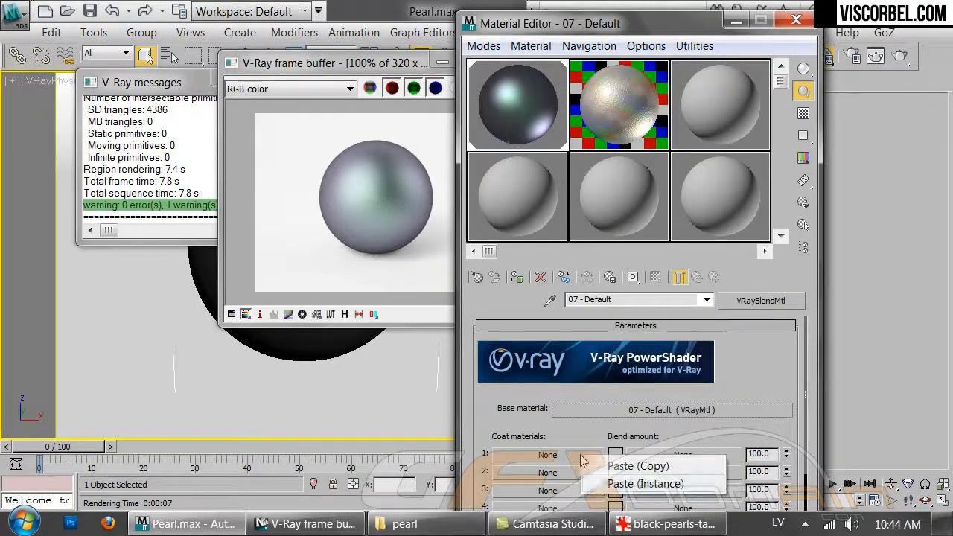
{"action": "left_click", "coordinate": [602, 484]}
- Set the Coat 1 material's reflection glossiness to 0.95 and Fresnel IOR to 4.0, test-rendering the scene
{"action": "left_click", "coordinate": [547, 454]}
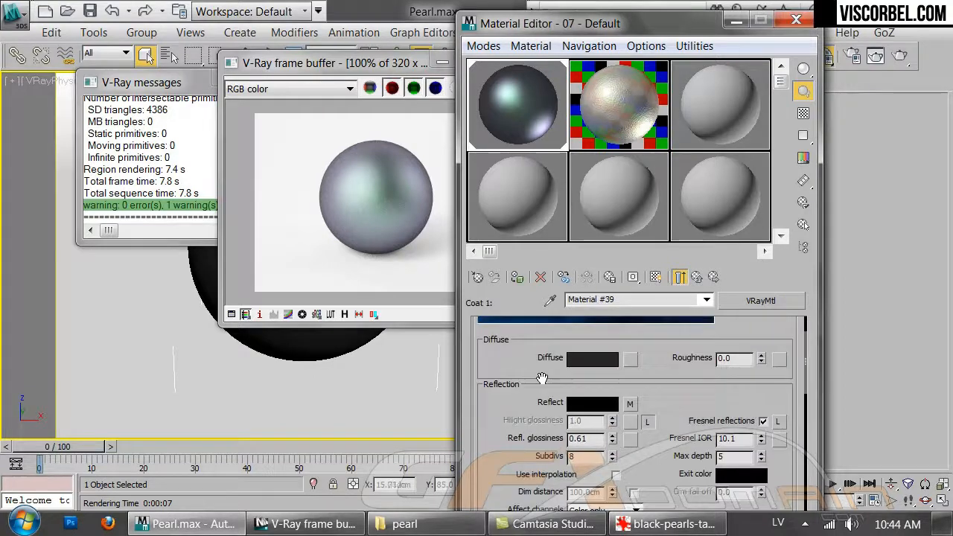
{"action": "left_click_drag", "start_coordinate": [612, 439], "coordinate": [609, 409]}
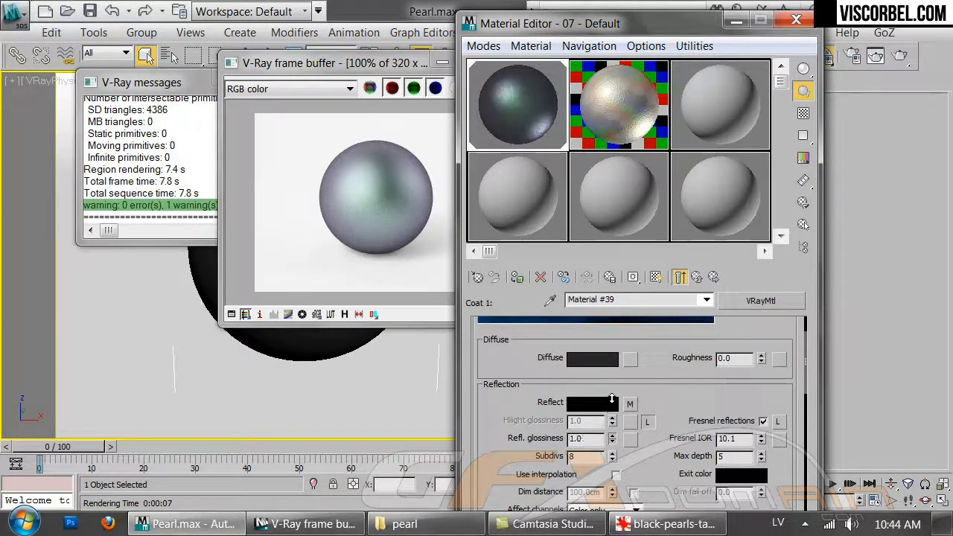
{"action": "type", "text": "95"}
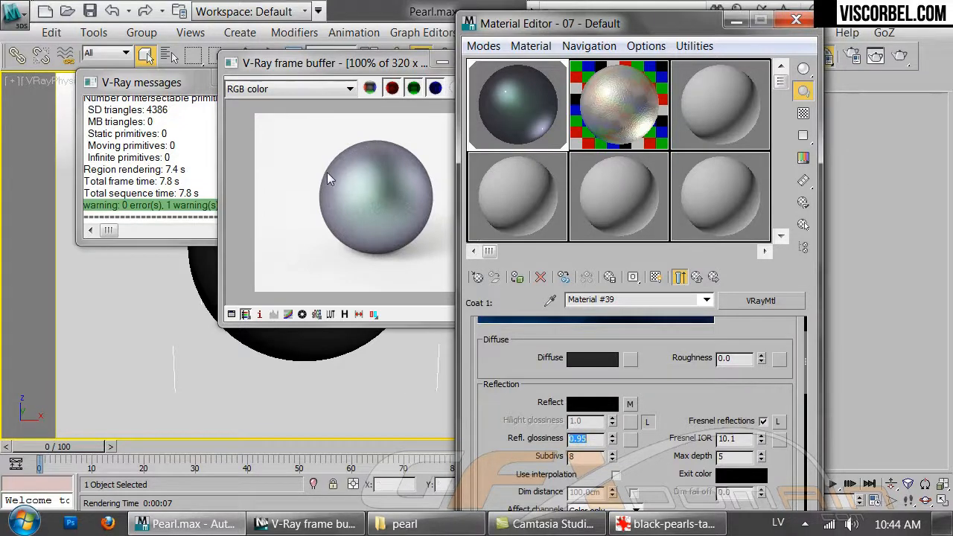
{"action": "left_click", "coordinate": [330, 178]}
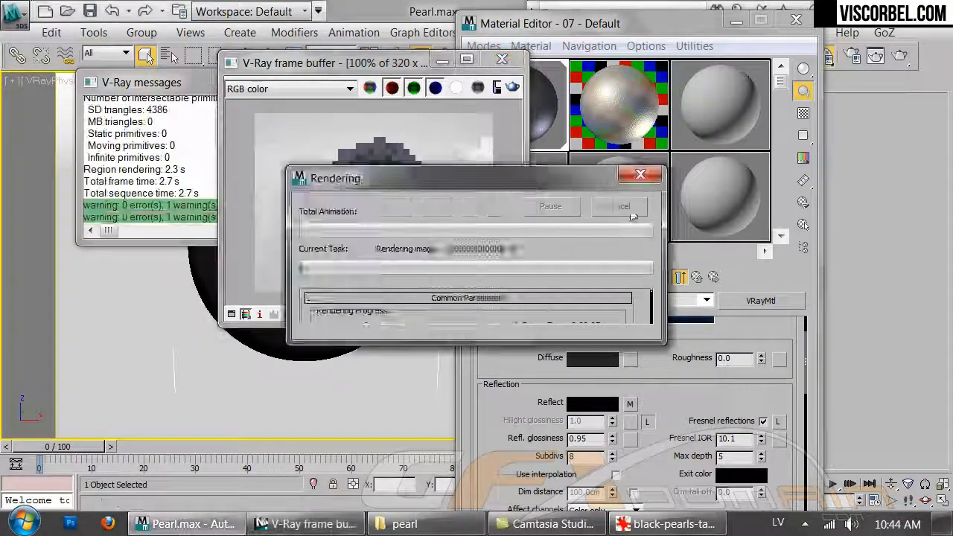
{"action": "left_click", "coordinate": [557, 438]}
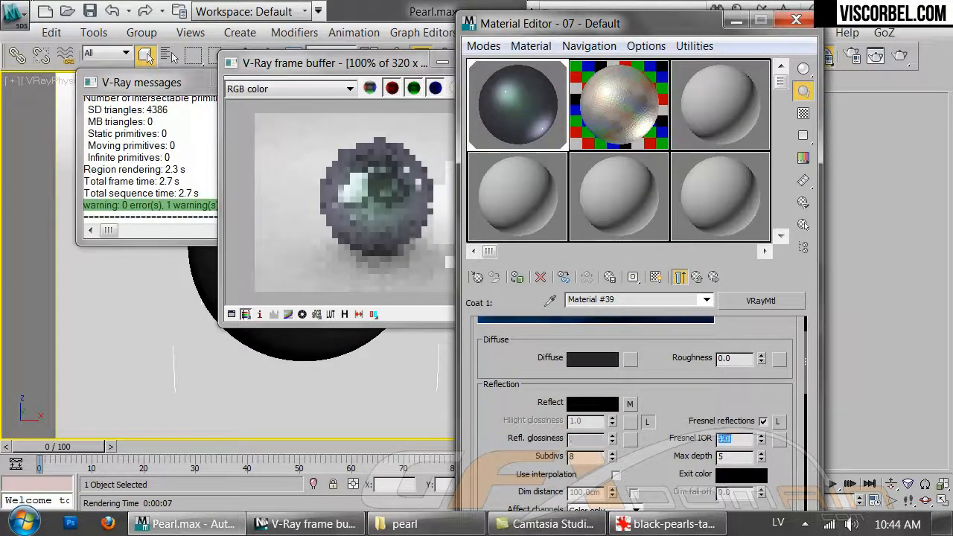
{"action": "left_click", "coordinate": [416, 235]}
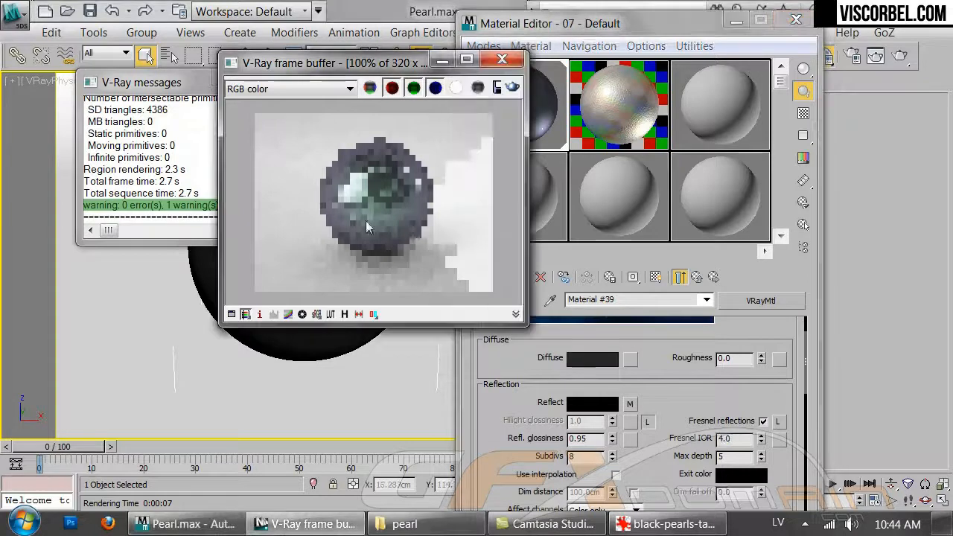
{"action": "left_click", "coordinate": [512, 88]}
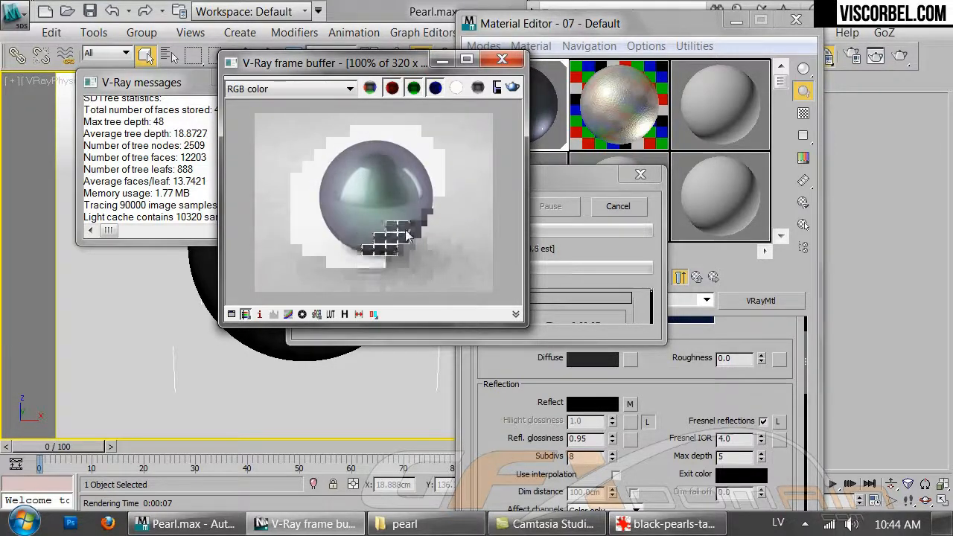
- Switch to IrfanView and browse the pearl reference photos to compare their surfaces with the render, then return to the V-Ray frame buffer
{"action": "left_click", "coordinate": [667, 524]}
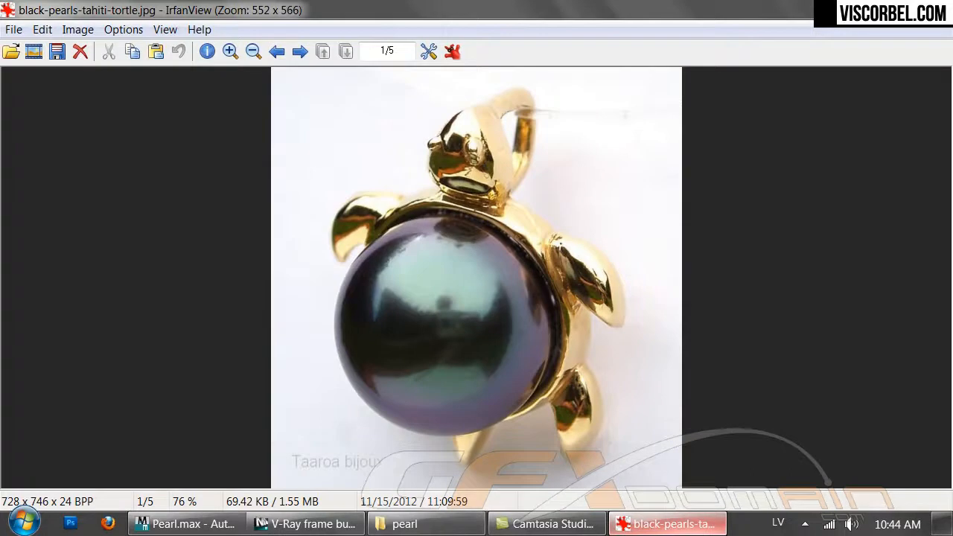
{"action": "key", "text": "Right"}
{"action": "key", "text": "Right"}
{"action": "key", "text": "Right"}
{"action": "key", "text": "Right"}
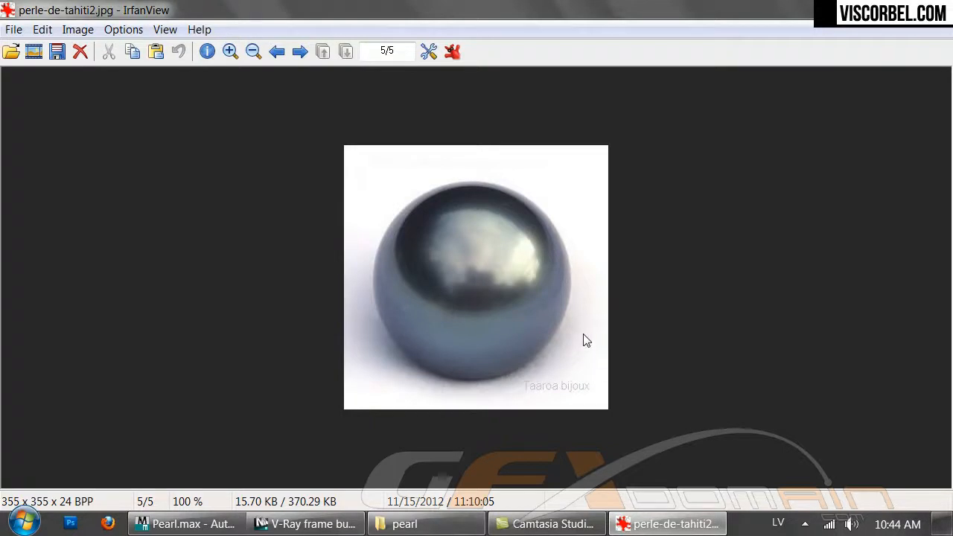
{"action": "key", "text": "Left"}
{"action": "key", "text": "Left"}
{"action": "key", "text": "Left"}
{"action": "key", "text": "Left"}
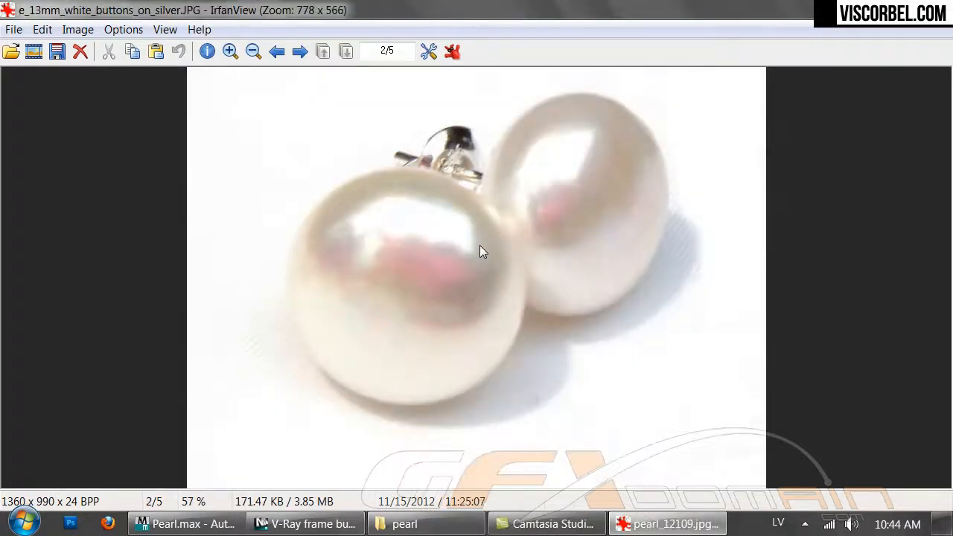
{"action": "left_click", "coordinate": [305, 523]}
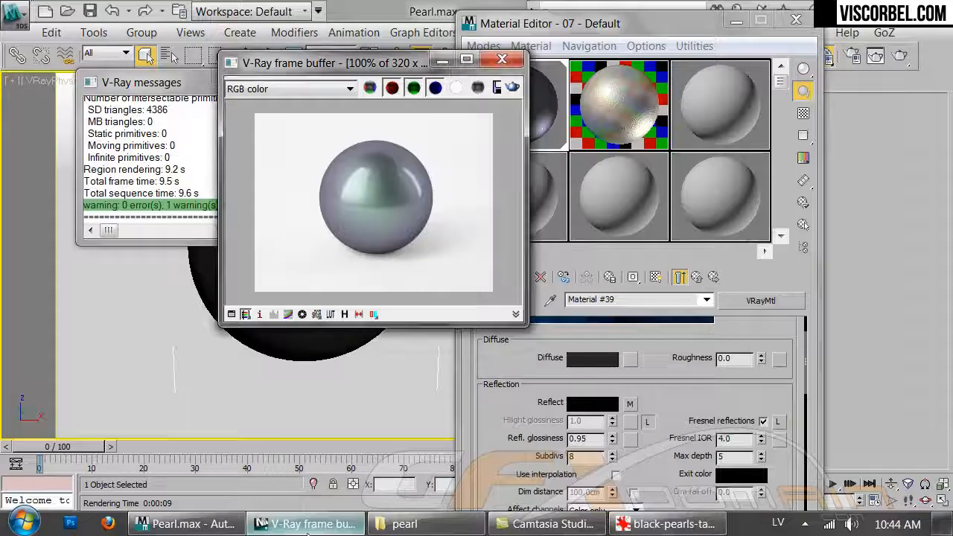
- Assign a Noise map to the Coat 1 material's bump slot, using the Fractal type and a size of 3.0
{"action": "left_click", "coordinate": [674, 408]}
{"action": "scroll", "coordinate": [673, 404], "scroll_direction": "down", "scroll_amount": 10}
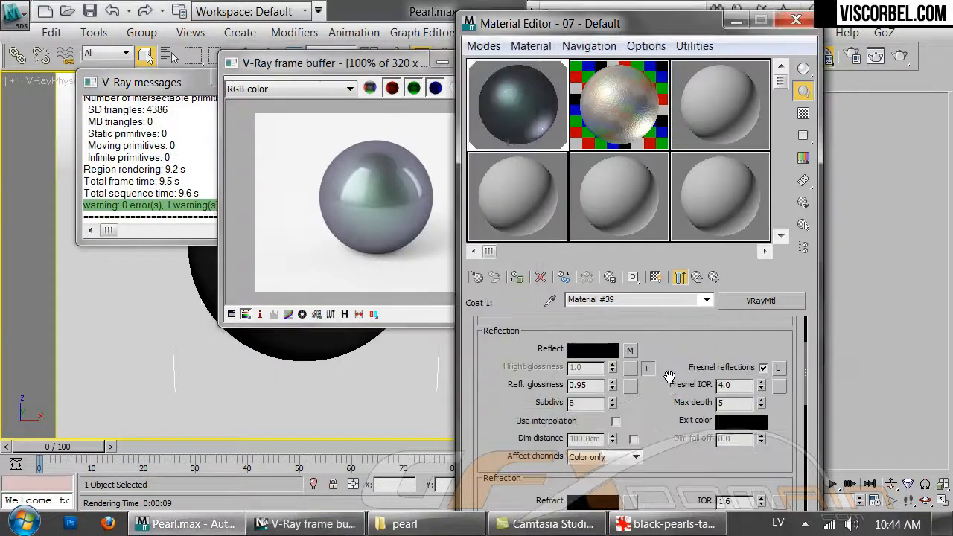
{"action": "scroll", "coordinate": [670, 404], "scroll_direction": "down", "scroll_amount": 2}
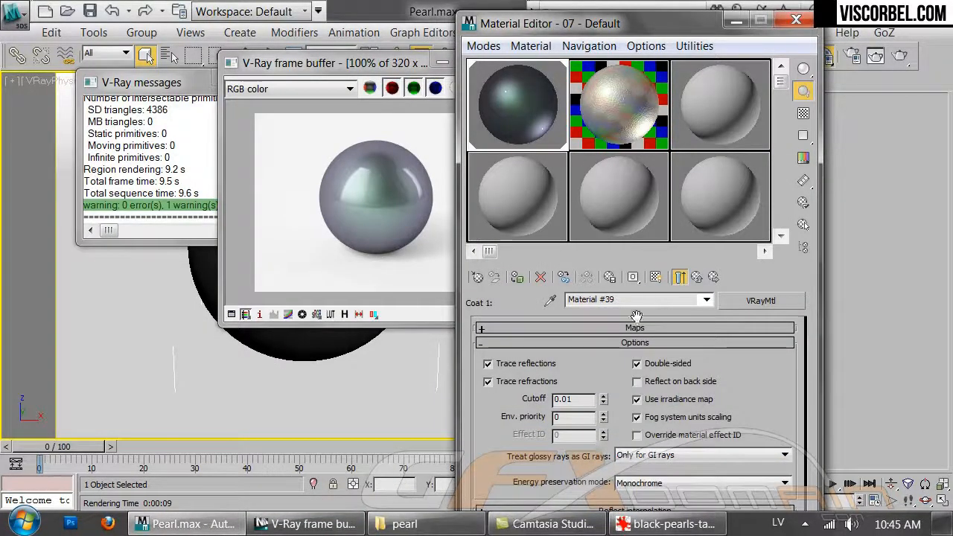
{"action": "left_click", "coordinate": [625, 344]}
{"action": "left_click", "coordinate": [625, 482]}
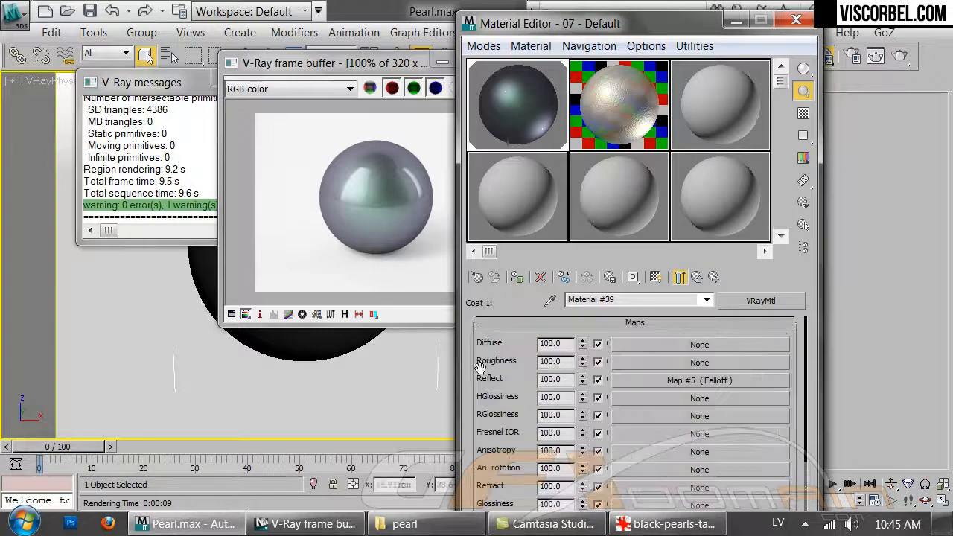
{"action": "scroll", "coordinate": [578, 326], "scroll_direction": "down", "scroll_amount": 7}
{"action": "left_click", "coordinate": [653, 415]}
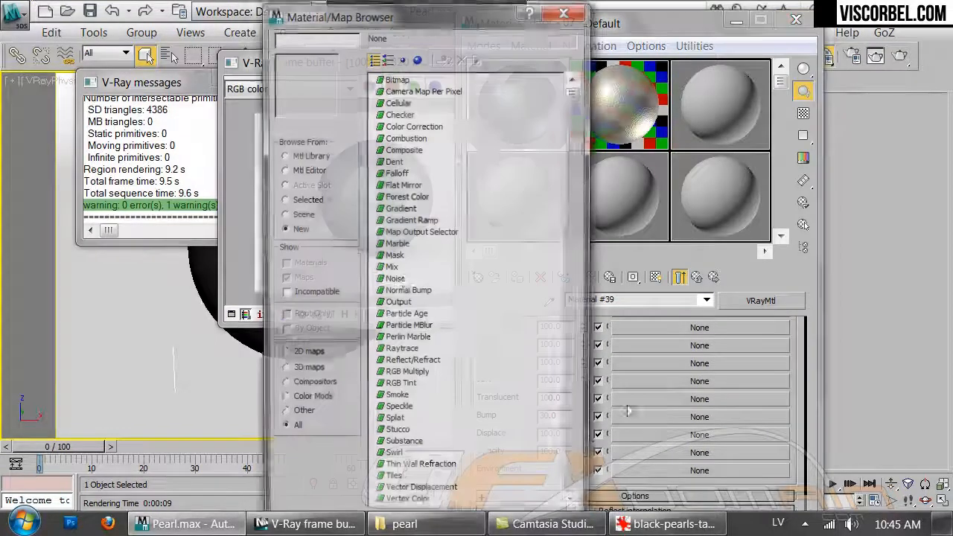
{"action": "double_click", "coordinate": [399, 282]}
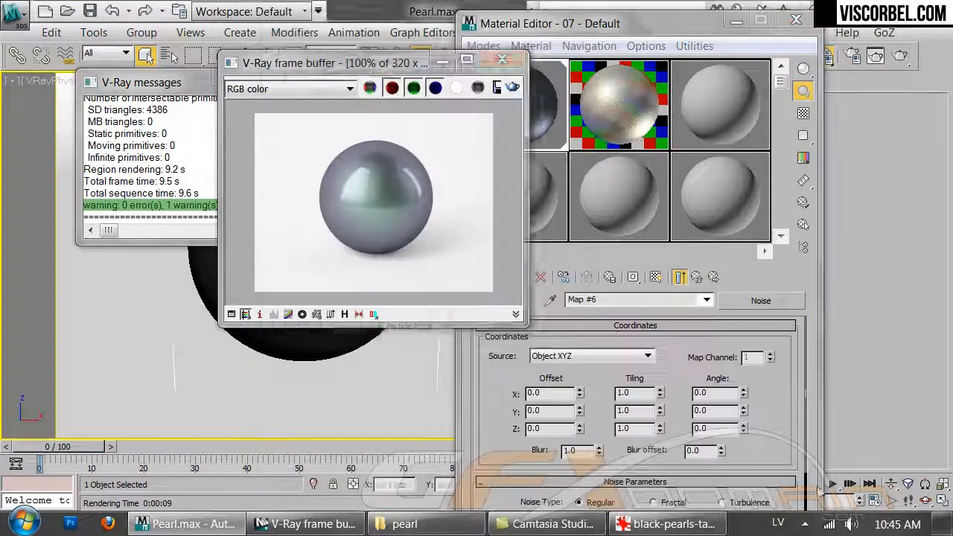
{"action": "scroll", "coordinate": [632, 414], "scroll_direction": "down", "scroll_amount": 2}
{"action": "scroll", "coordinate": [631, 414], "scroll_direction": "down", "scroll_amount": 2}
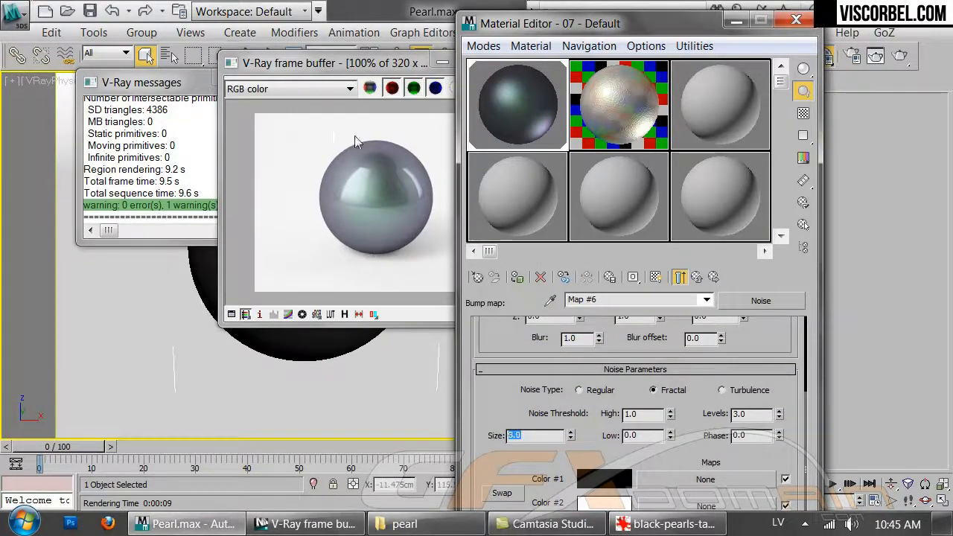
- Set the Coat 1 material's bump amount to 2.0 and render the scene
{"action": "left_click", "coordinate": [680, 278]}
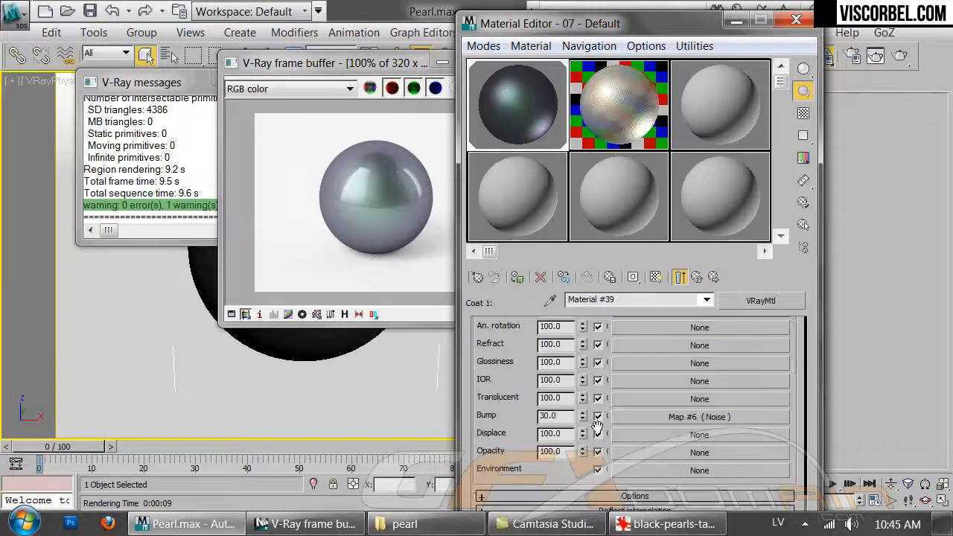
{"action": "left_click_drag", "start_coordinate": [563, 417], "coordinate": [446, 359]}
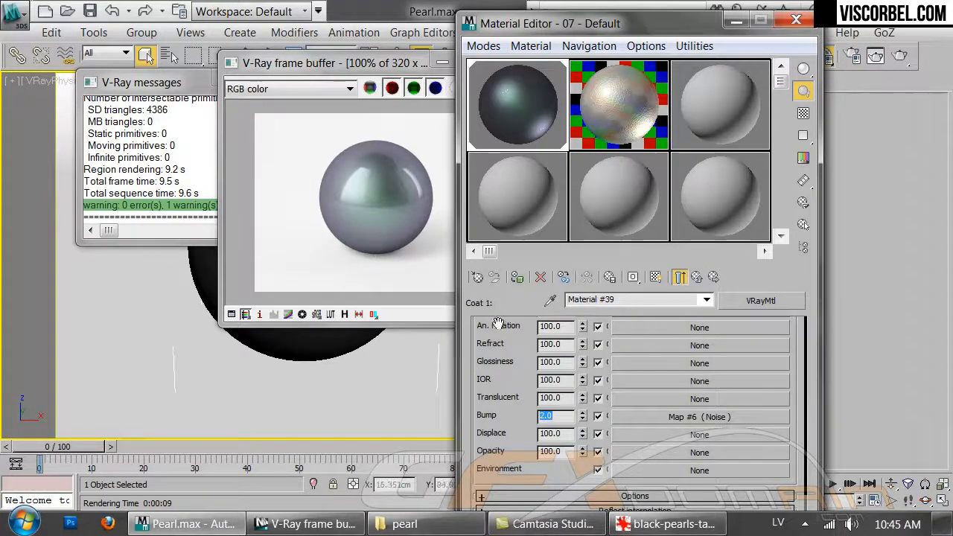
{"action": "left_click", "coordinate": [391, 256]}
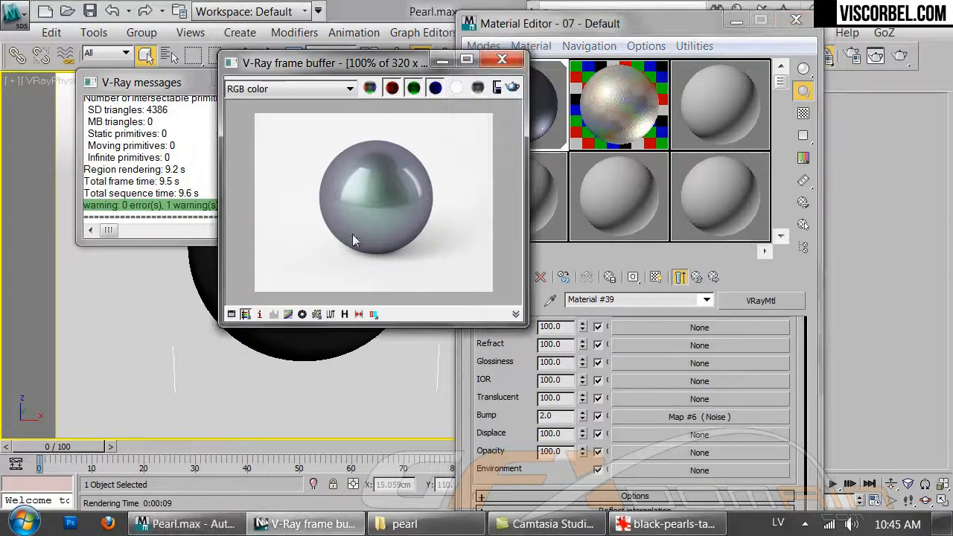
{"action": "left_click", "coordinate": [513, 87]}
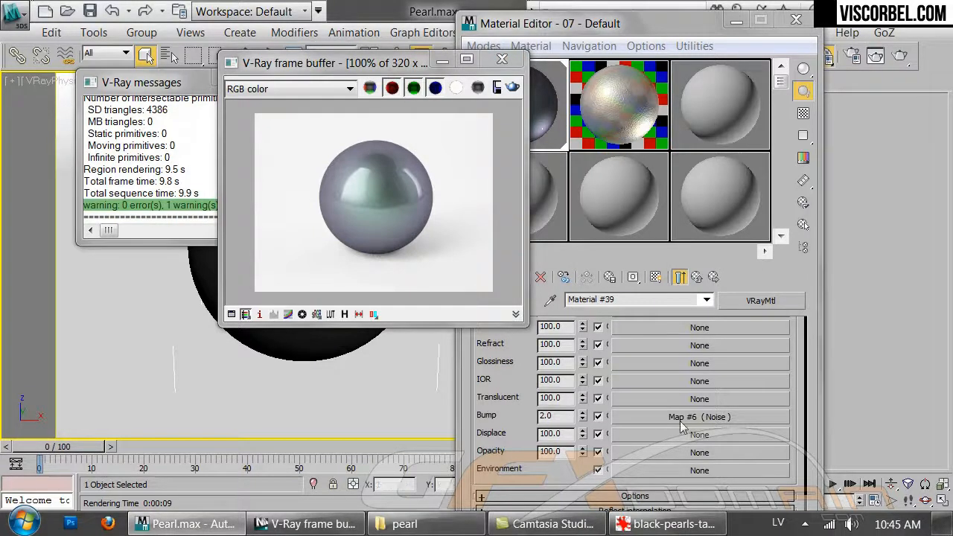
- Set the Coat 1 bump noise size to 1.0 and render the scene
{"action": "left_click", "coordinate": [615, 417]}
{"action": "scroll", "coordinate": [545, 422], "scroll_direction": "down", "scroll_amount": 3}
{"action": "left_click", "coordinate": [542, 436]}
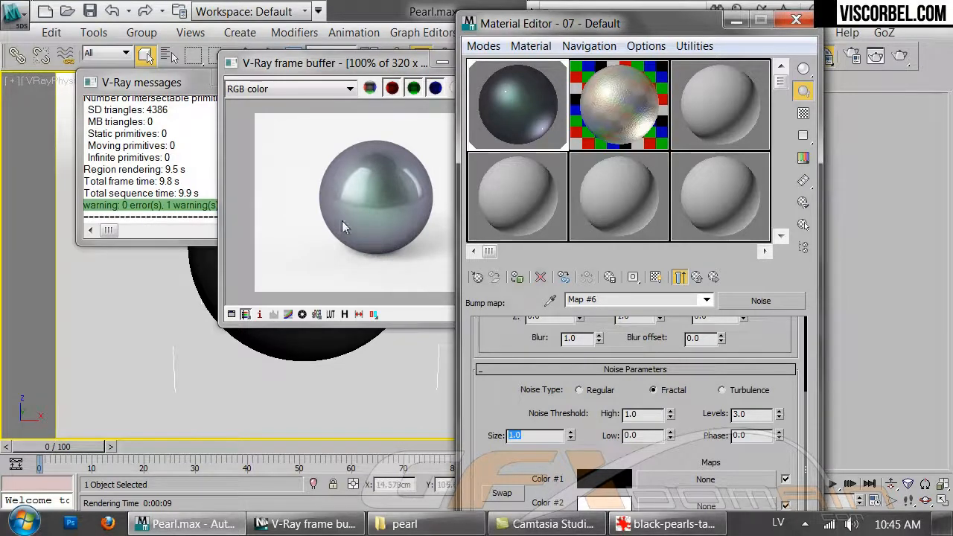
{"action": "left_click", "coordinate": [373, 243]}
{"action": "left_click", "coordinate": [509, 88]}
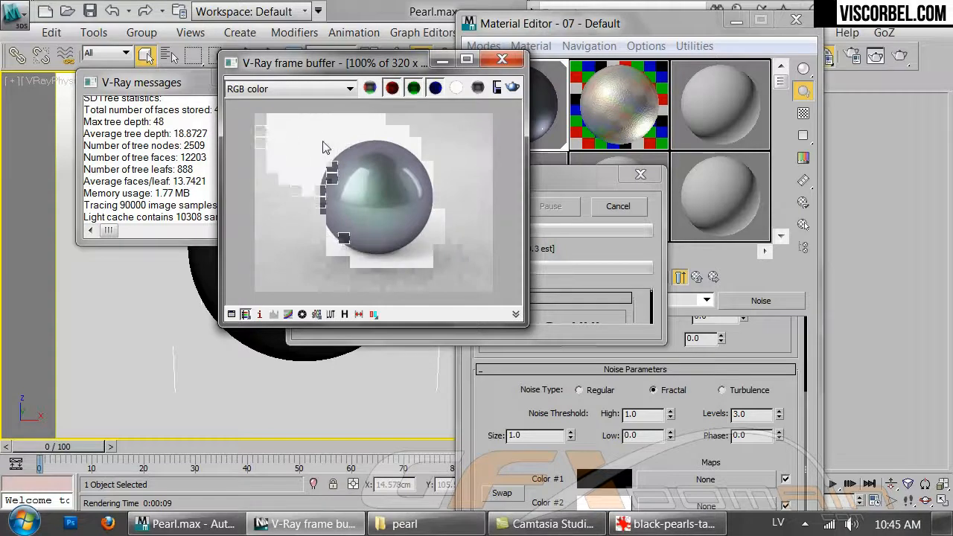
- Go up to the blend material and assign a Noise map to its base material's bump slot
{"action": "left_click", "coordinate": [698, 278]}
{"action": "left_click", "coordinate": [698, 279]}
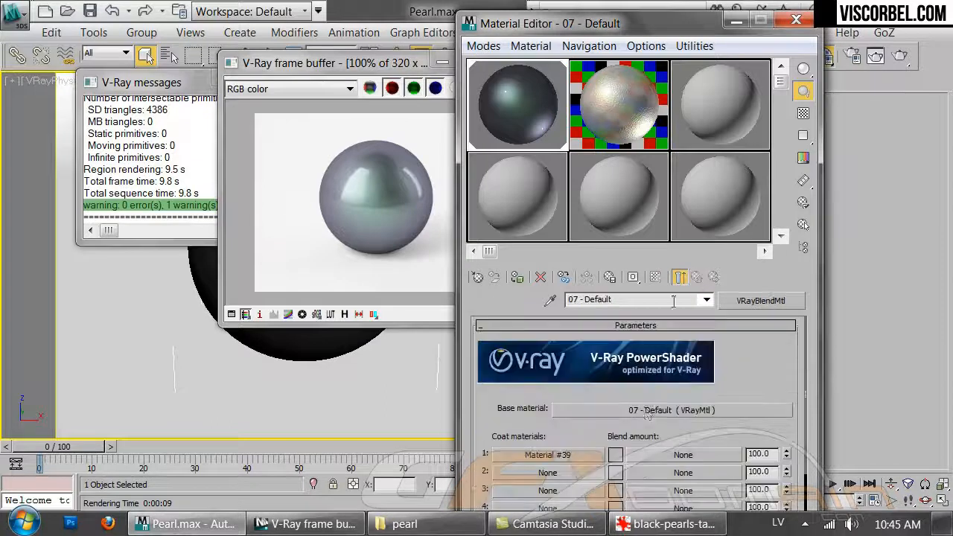
{"action": "left_click", "coordinate": [644, 397]}
{"action": "scroll", "coordinate": [644, 396], "scroll_direction": "down", "scroll_amount": 5}
{"action": "scroll", "coordinate": [579, 329], "scroll_direction": "down", "scroll_amount": 5}
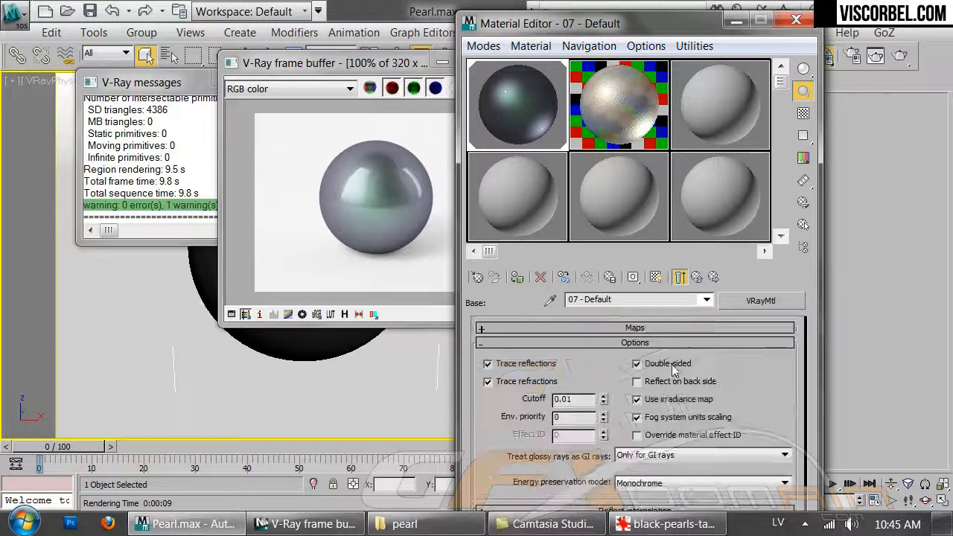
{"action": "left_click", "coordinate": [576, 328]}
{"action": "scroll", "coordinate": [518, 312], "scroll_direction": "down", "scroll_amount": 3}
{"action": "left_click", "coordinate": [650, 435]}
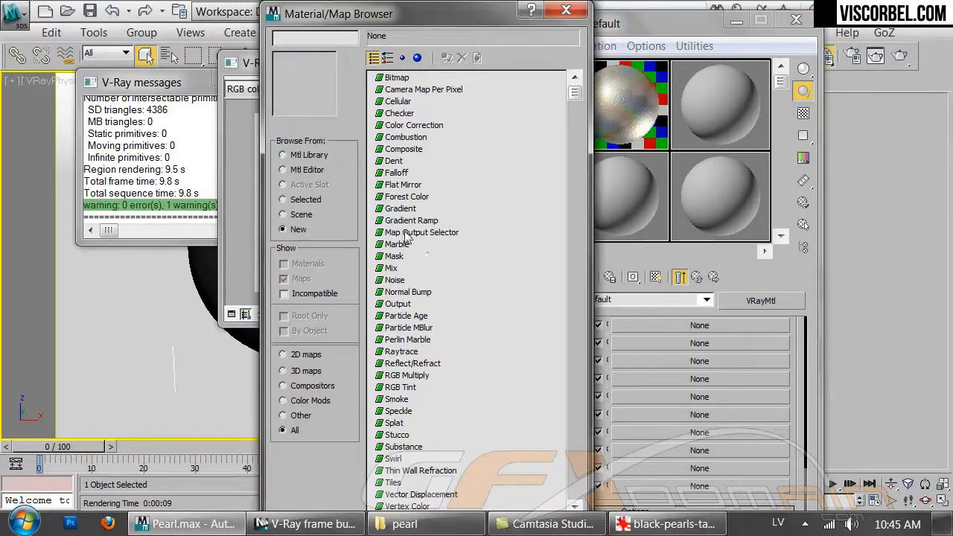
{"action": "double_click", "coordinate": [393, 280]}
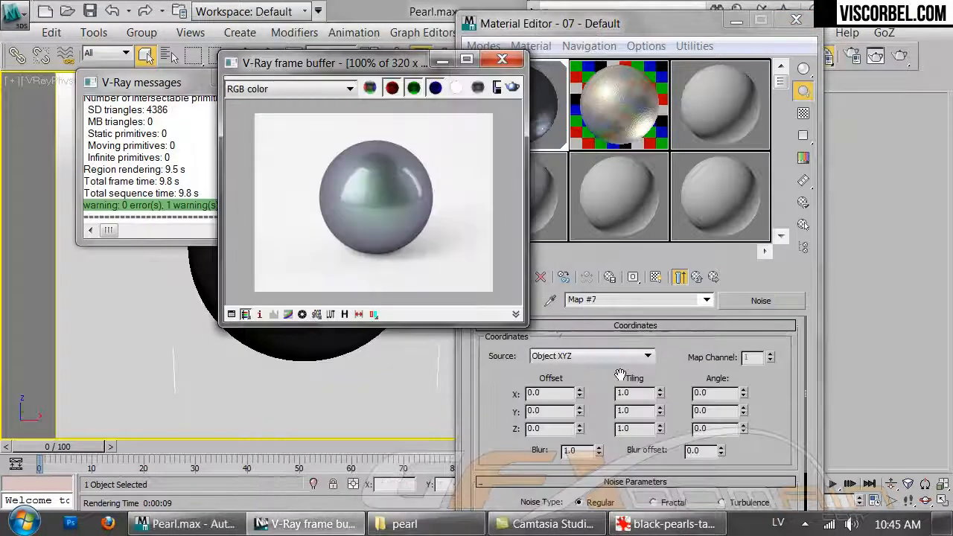
- Set the base material's bump noise to the Fractal type with a size of 10
{"action": "left_click", "coordinate": [666, 431]}
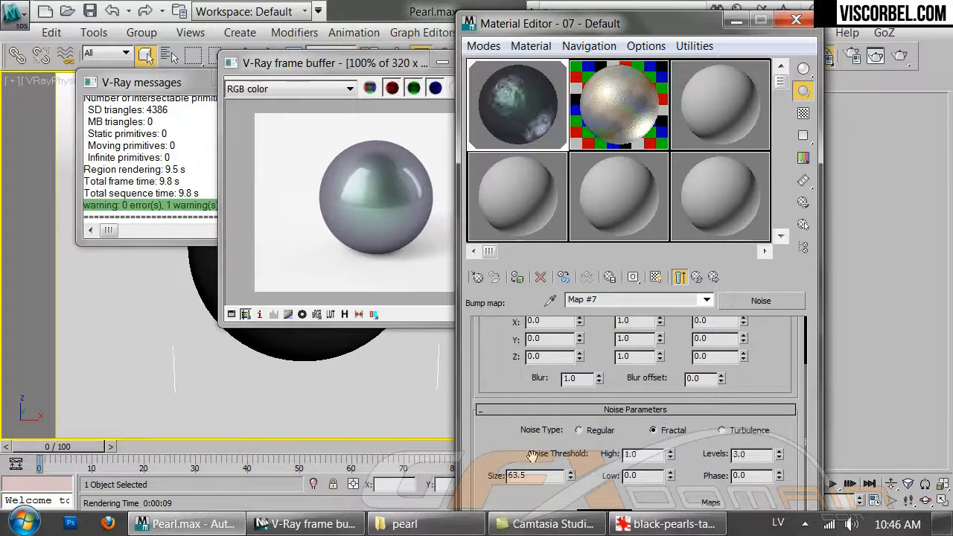
{"action": "type", "text": "10"}
{"action": "key", "text": "Return"}
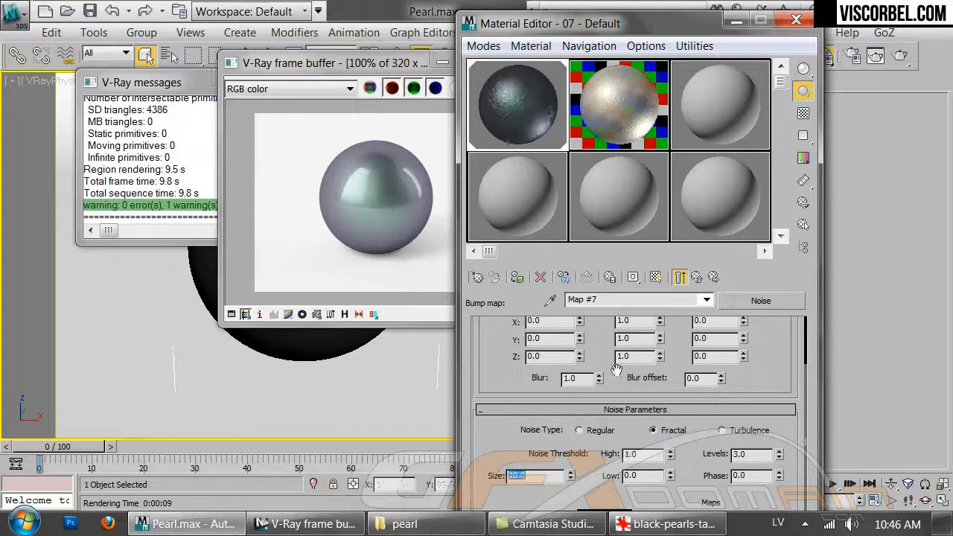
- Set the base material's bump amount to 2 and render the scene
{"action": "left_click", "coordinate": [698, 277]}
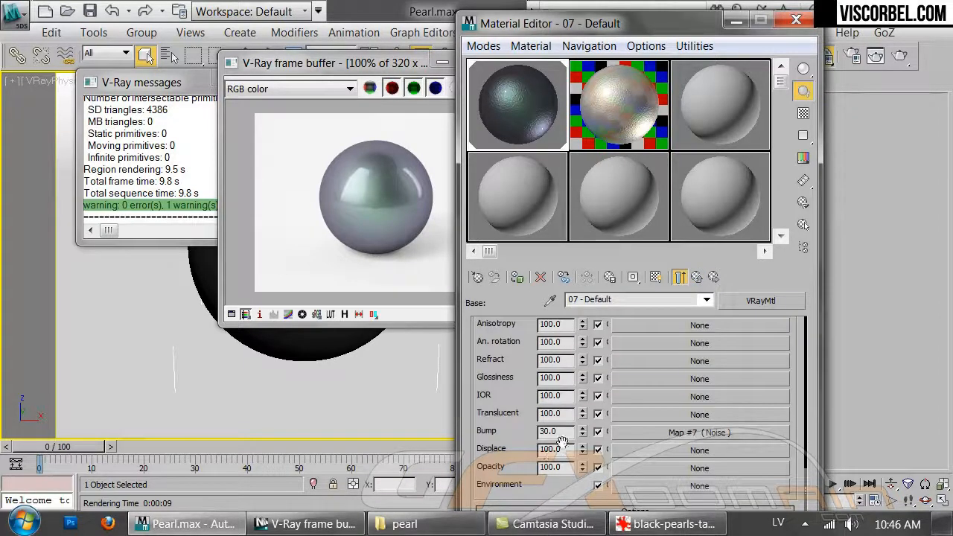
{"action": "type", "text": "2"}
{"action": "key", "text": "Return"}
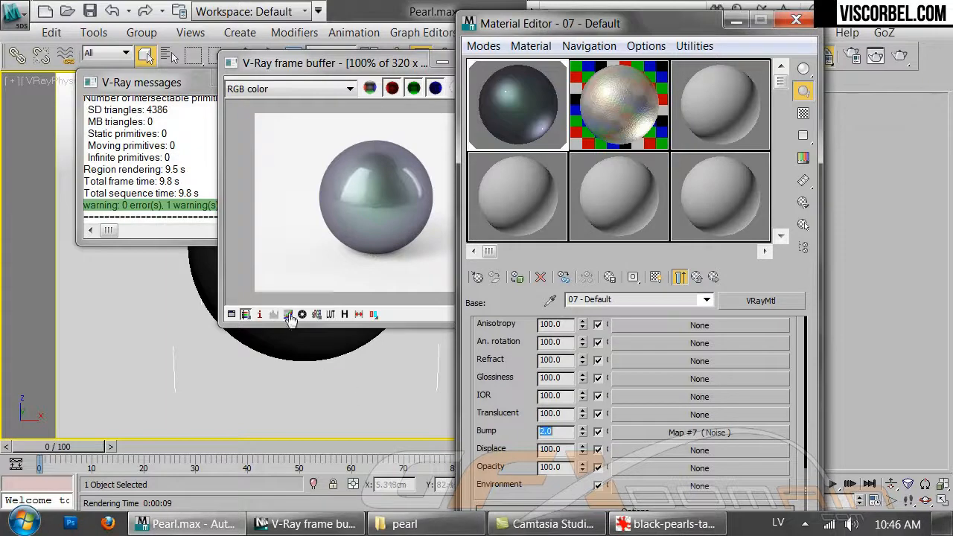
{"action": "left_click", "coordinate": [346, 188]}
{"action": "key", "text": "shift+q"}
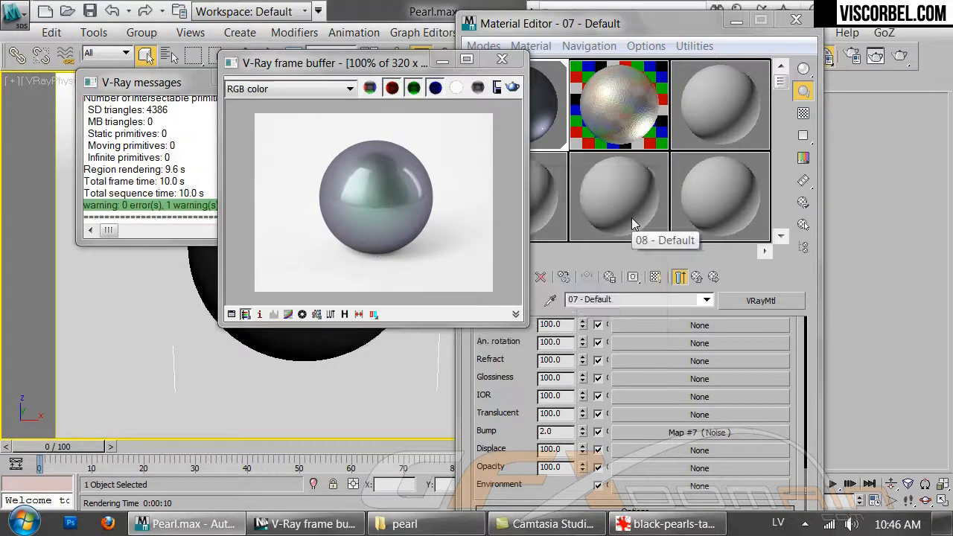
- Compare the rendered pearl with the black-pearls-tahiti-tortle.jpg reference photo in IrfanView
{"action": "left_click", "coordinate": [670, 524]}
{"action": "left_click", "coordinate": [689, 525]}
{"action": "left_click", "coordinate": [689, 525]}
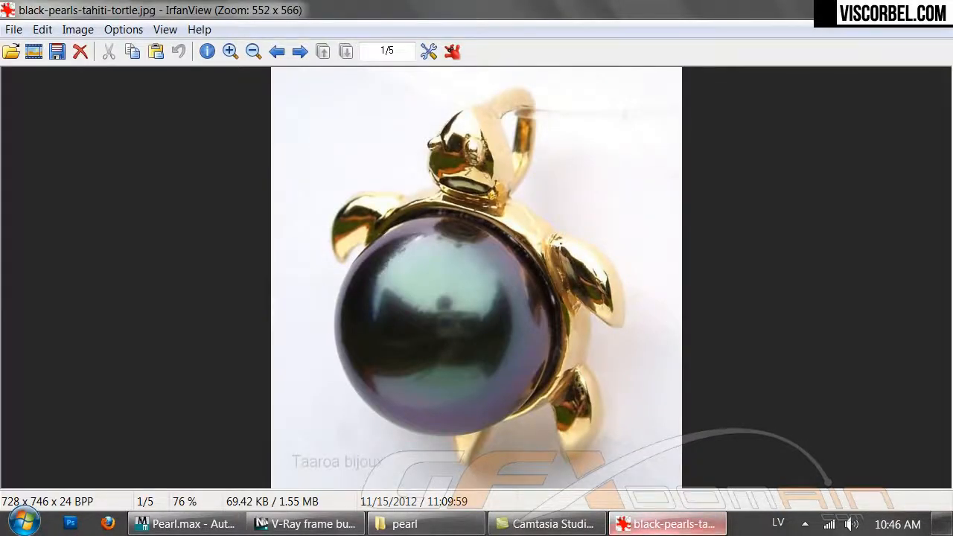
{"action": "left_click", "coordinate": [668, 526]}
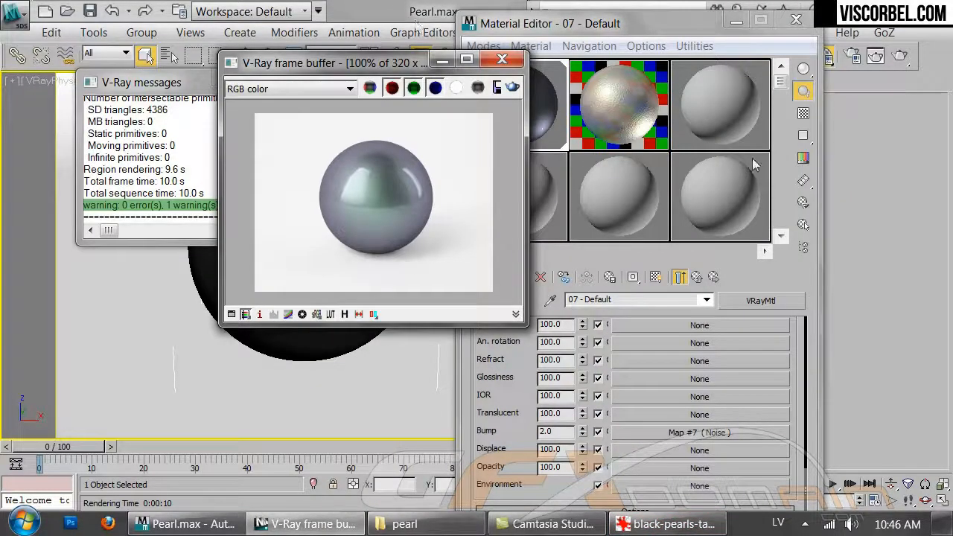
{"action": "left_click", "coordinate": [668, 524]}
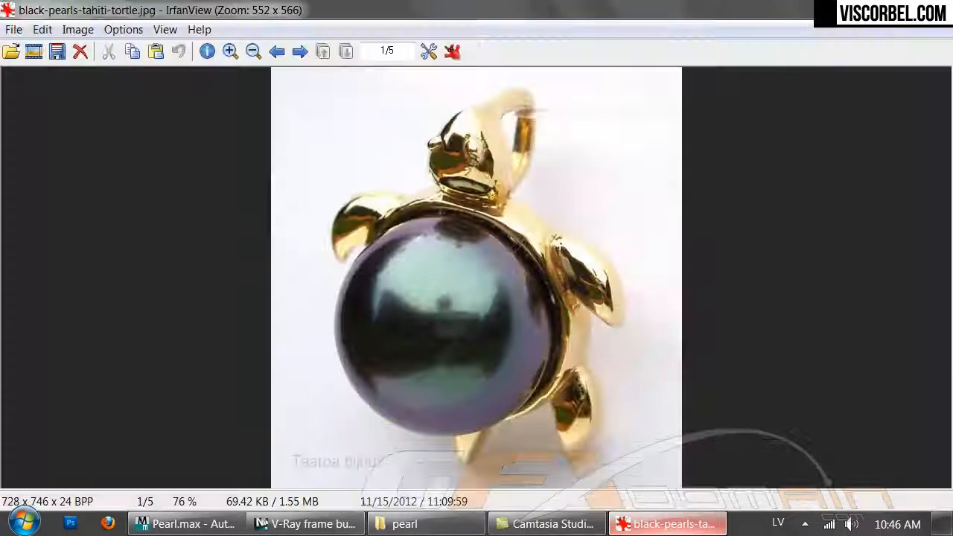
{"action": "left_click", "coordinate": [668, 524]}
- Darken the side color of the base material's reflection Falloff map to a value of 24 and render the scene
{"action": "scroll", "coordinate": [705, 364], "scroll_direction": "up", "scroll_amount": 5}
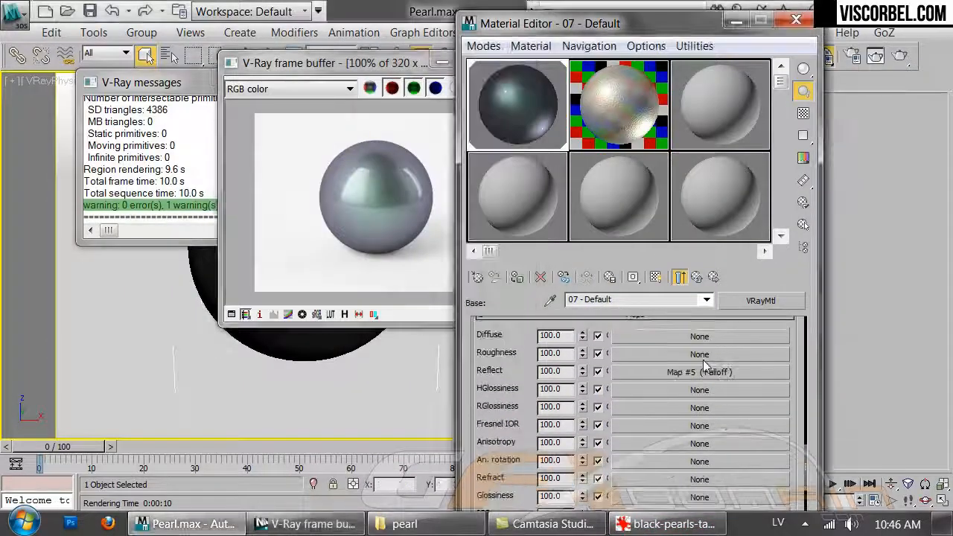
{"action": "left_click", "coordinate": [704, 372]}
{"action": "left_click", "coordinate": [503, 386]}
{"action": "left_click_drag", "start_coordinate": [562, 192], "coordinate": [547, 195]}
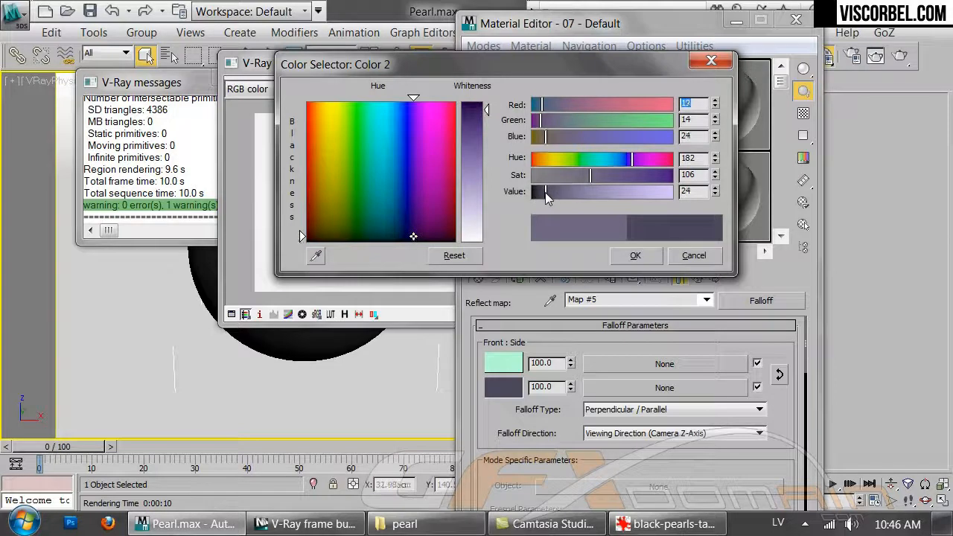
{"action": "left_click", "coordinate": [638, 255]}
{"action": "left_click", "coordinate": [453, 180]}
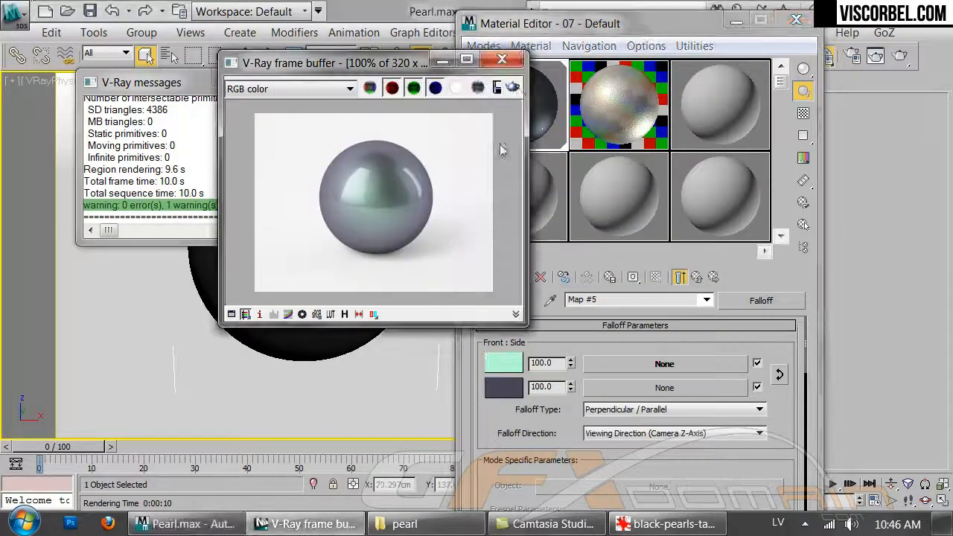
{"action": "left_click", "coordinate": [514, 88]}
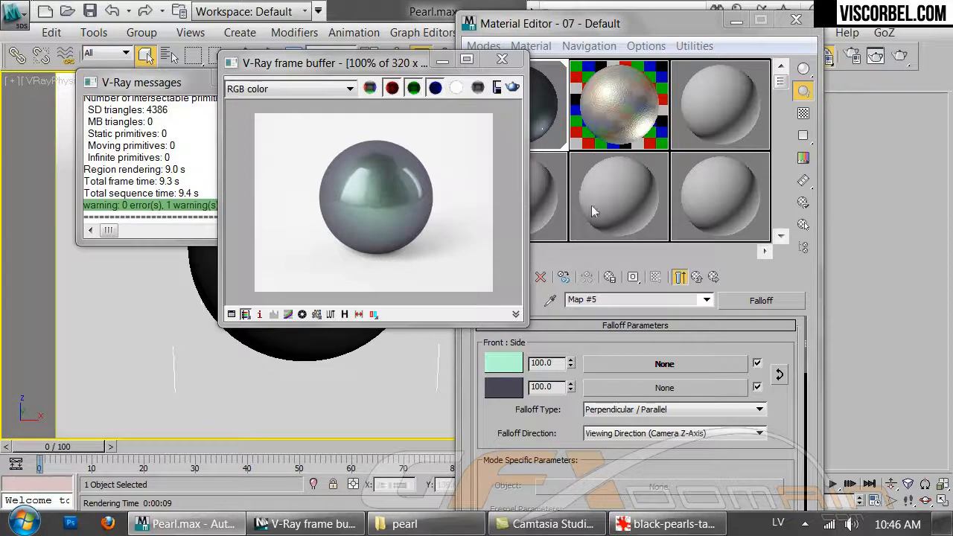
- Return to the top-level blend material and rename it Pearl_Black
{"action": "left_click", "coordinate": [629, 300]}
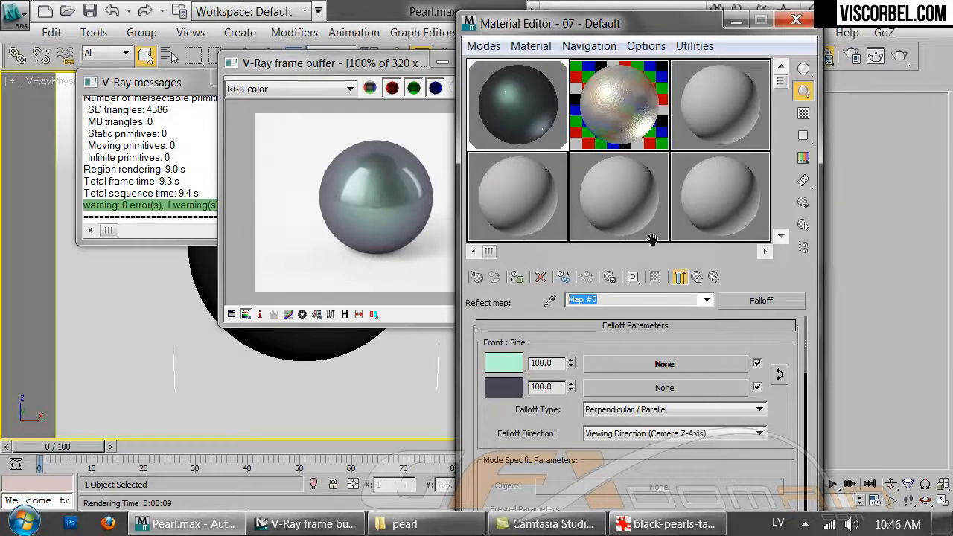
{"action": "left_click", "coordinate": [695, 277]}
{"action": "double_click", "coordinate": [639, 300]}
{"action": "left_click_drag", "start_coordinate": [639, 300], "coordinate": [420, 304]}
{"action": "type", "text": "B"}
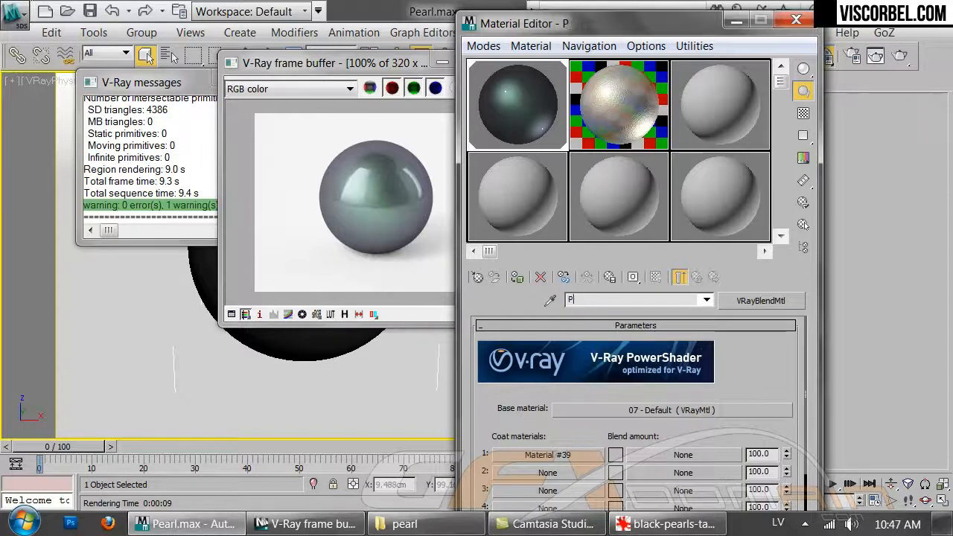
{"action": "type", "text": "earl_Black"}
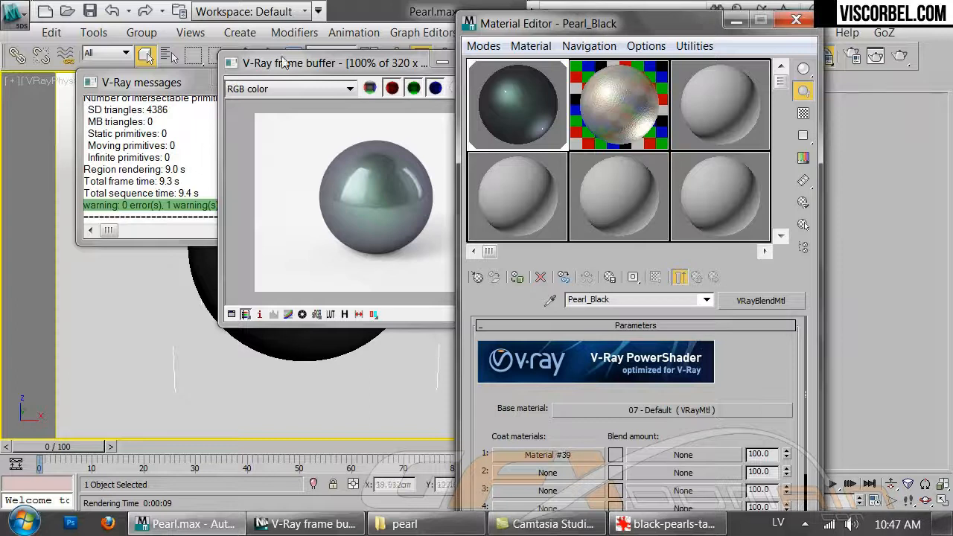
- Close the V-Ray frame buffer and open the base material of Pearl_Black at its basic parameters
{"action": "left_click", "coordinate": [183, 79]}
{"action": "left_click", "coordinate": [284, 79]}
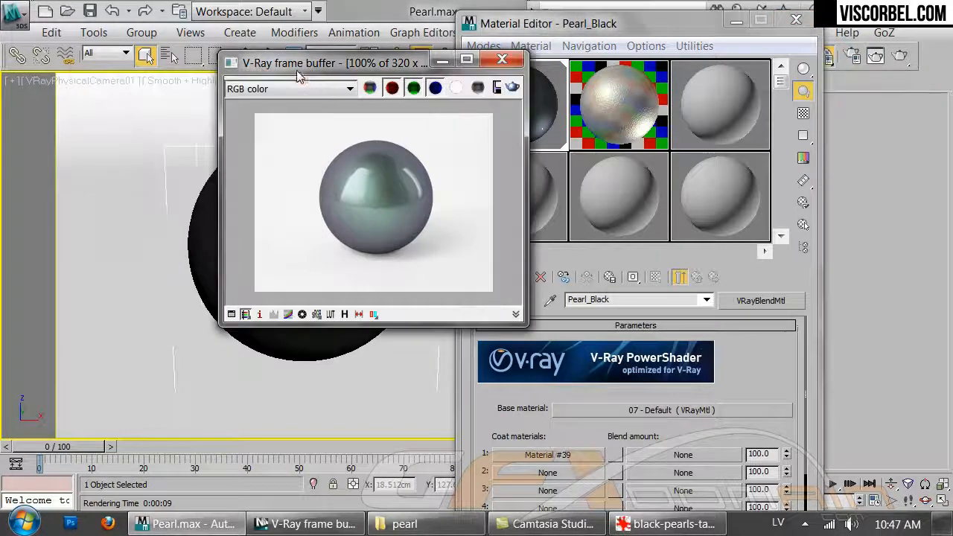
{"action": "left_click", "coordinate": [512, 62]}
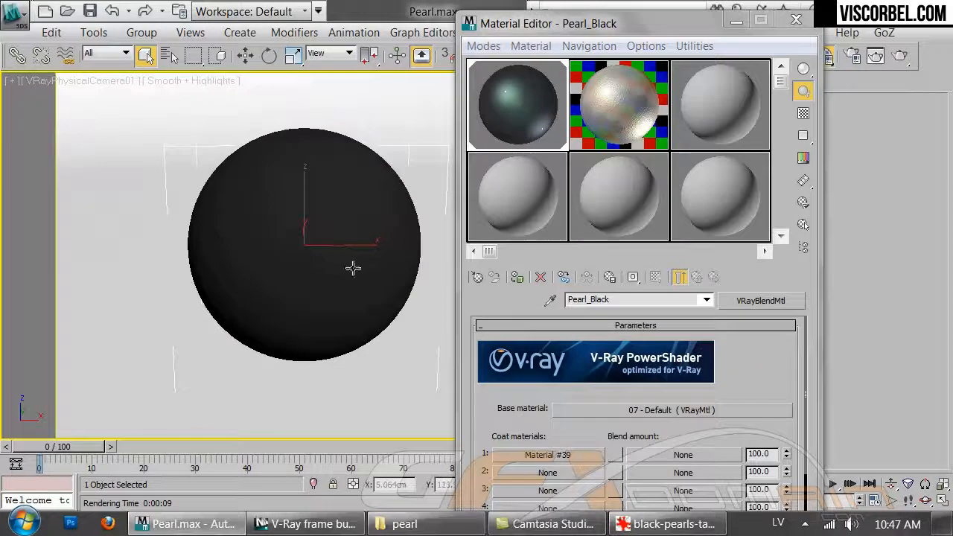
{"action": "left_click", "coordinate": [670, 410]}
{"action": "left_click_drag", "start_coordinate": [498, 379], "coordinate": [562, 82]}
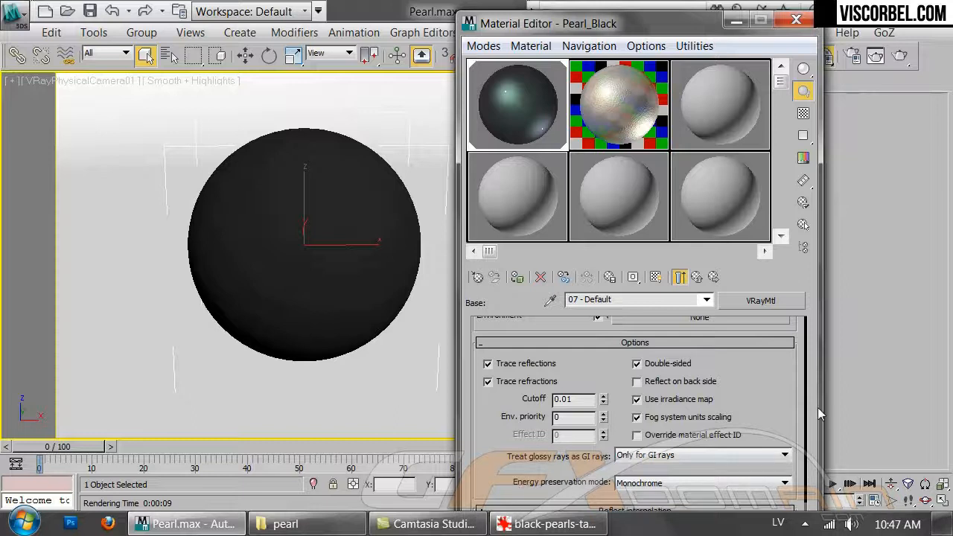
{"action": "scroll", "coordinate": [792, 368], "scroll_direction": "up", "scroll_amount": 10}
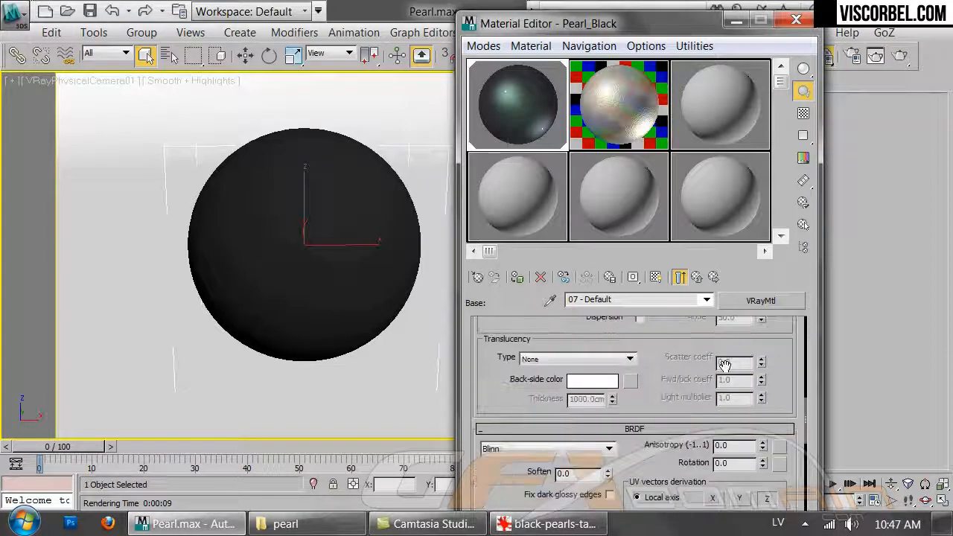
{"action": "scroll", "coordinate": [722, 365], "scroll_direction": "up", "scroll_amount": 5}
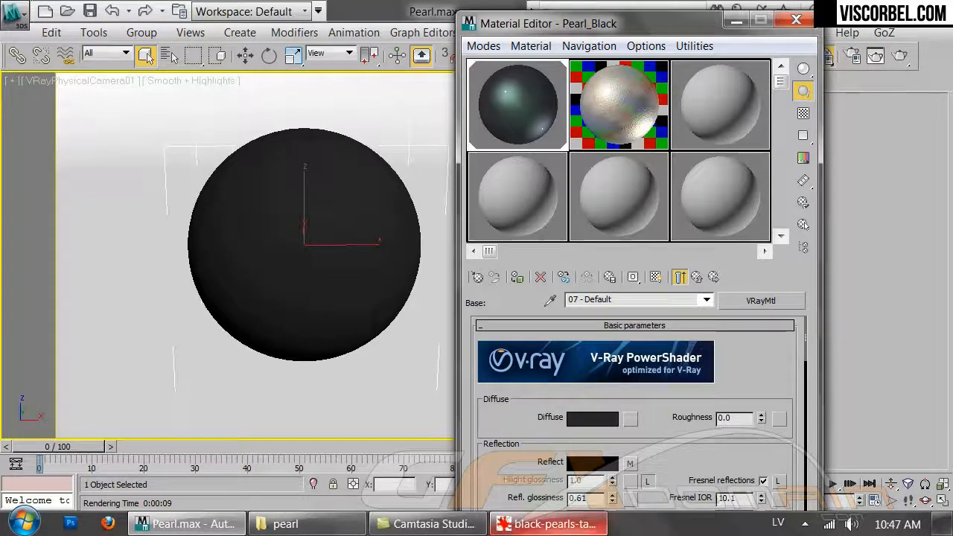
- Check the black pearl reference photo in IrfanView, then return to the base material's parameters
{"action": "left_click", "coordinate": [549, 524]}
{"action": "left_click", "coordinate": [549, 524]}
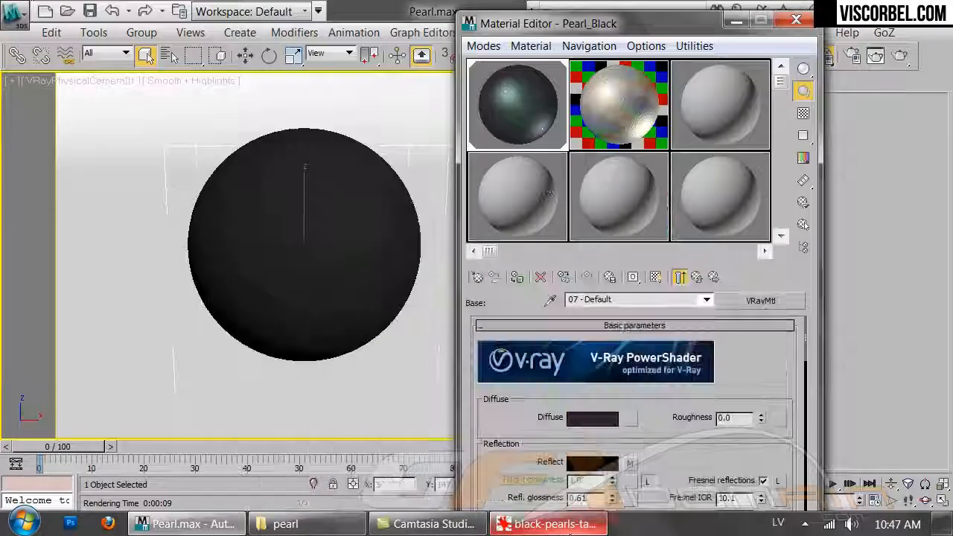